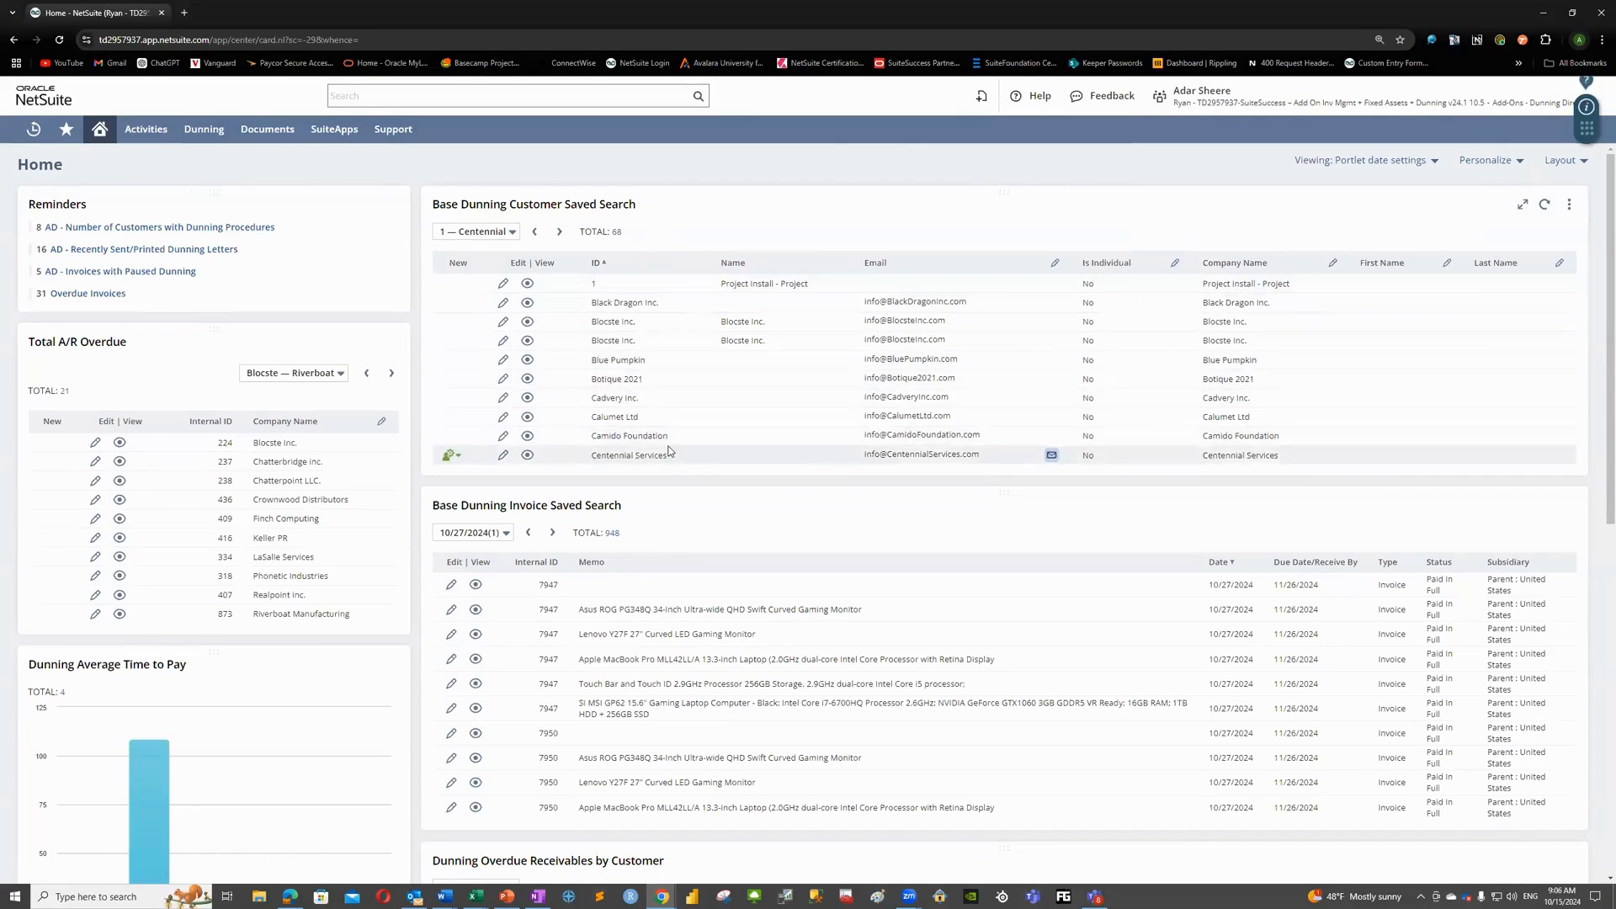
- Look over the home dashboard's dunning saved searches, overdue receivables charts and recent records
{"action": "scroll", "coordinate": [674, 452], "scroll_direction": "down", "scroll_amount": 2}
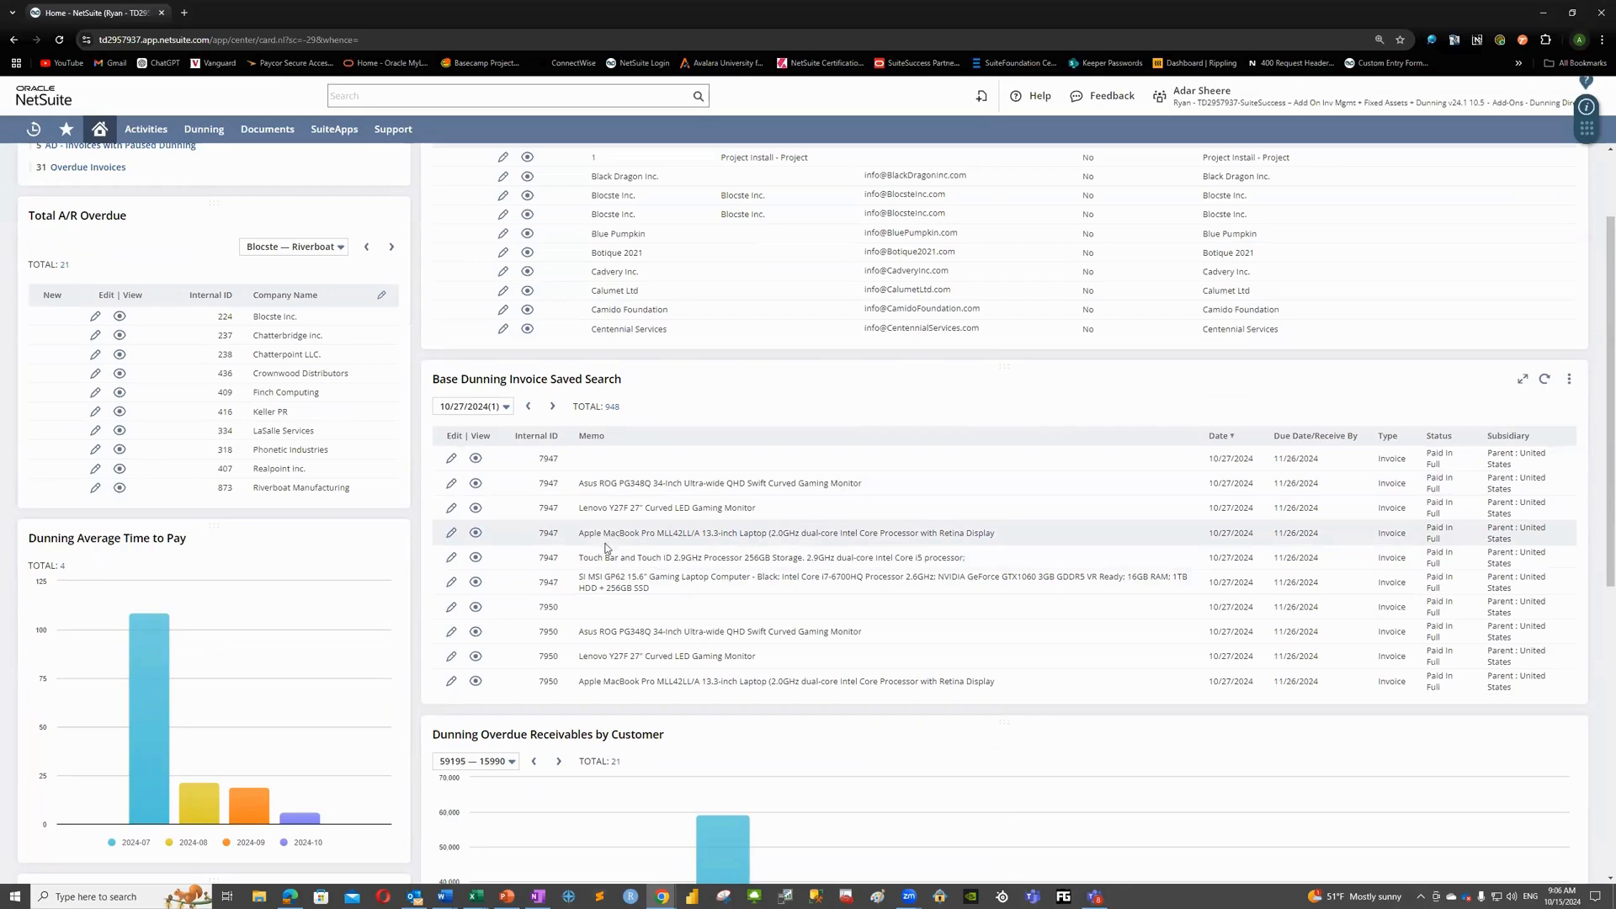
{"action": "scroll", "coordinate": [609, 551], "scroll_direction": "down", "scroll_amount": 3}
{"action": "scroll", "coordinate": [581, 665], "scroll_direction": "down", "scroll_amount": 2}
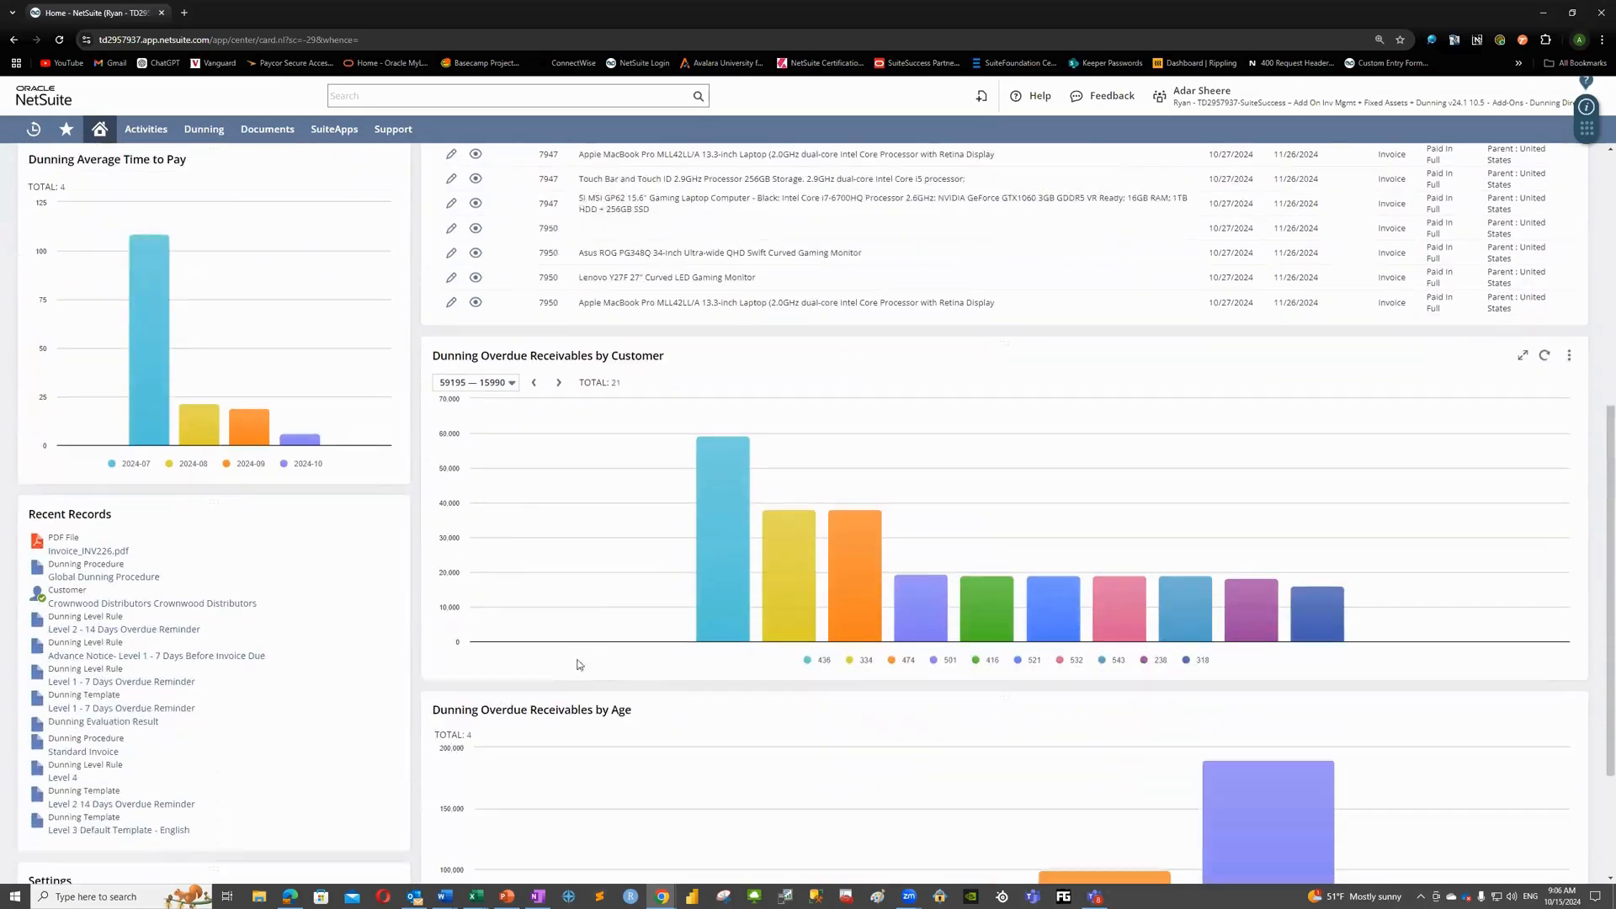
{"action": "scroll", "coordinate": [690, 738], "scroll_direction": "up", "scroll_amount": 6}
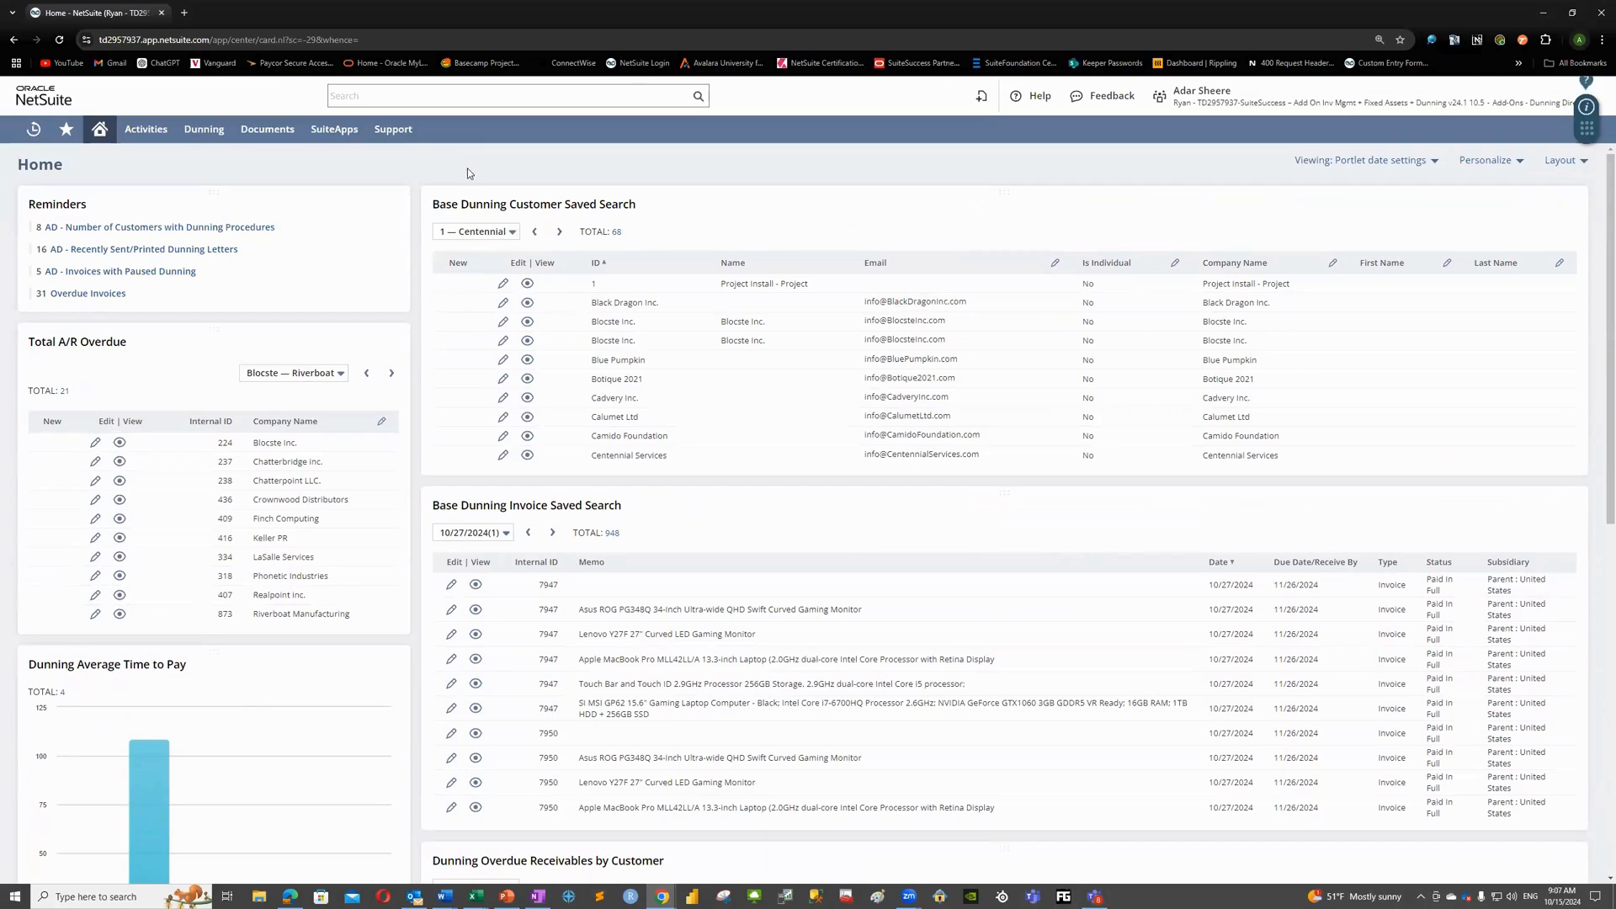
- Switch to PowerPoint to view the Dunnings Process slide, and return to NetSuite
{"action": "left_click", "coordinate": [509, 894]}
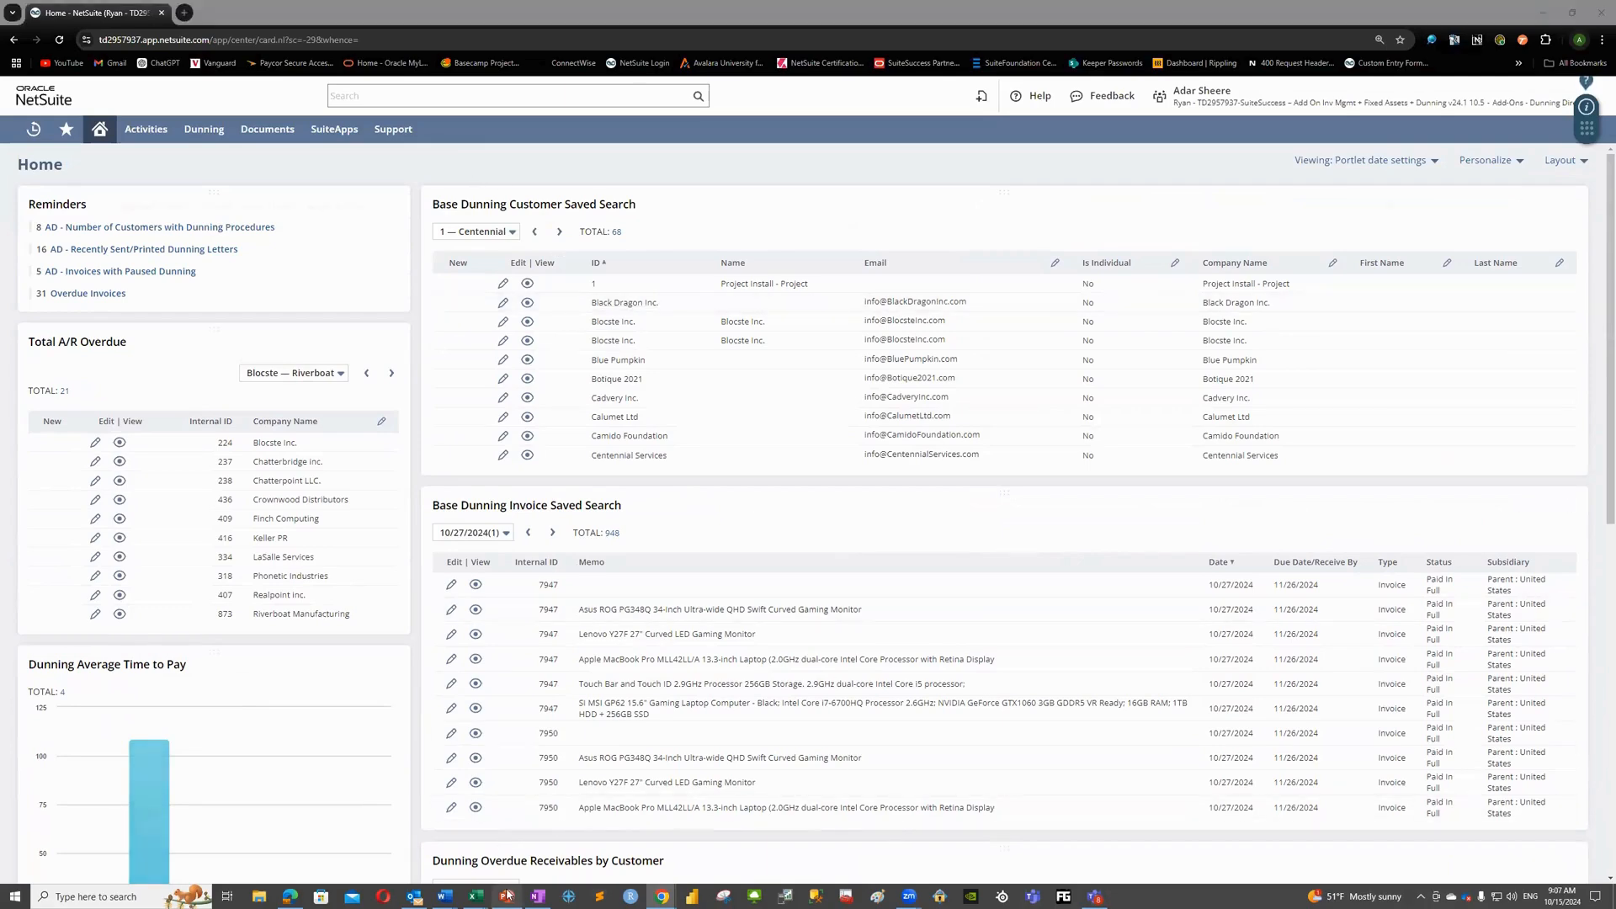
{"action": "scroll", "coordinate": [592, 812], "scroll_direction": "up", "scroll_amount": 2}
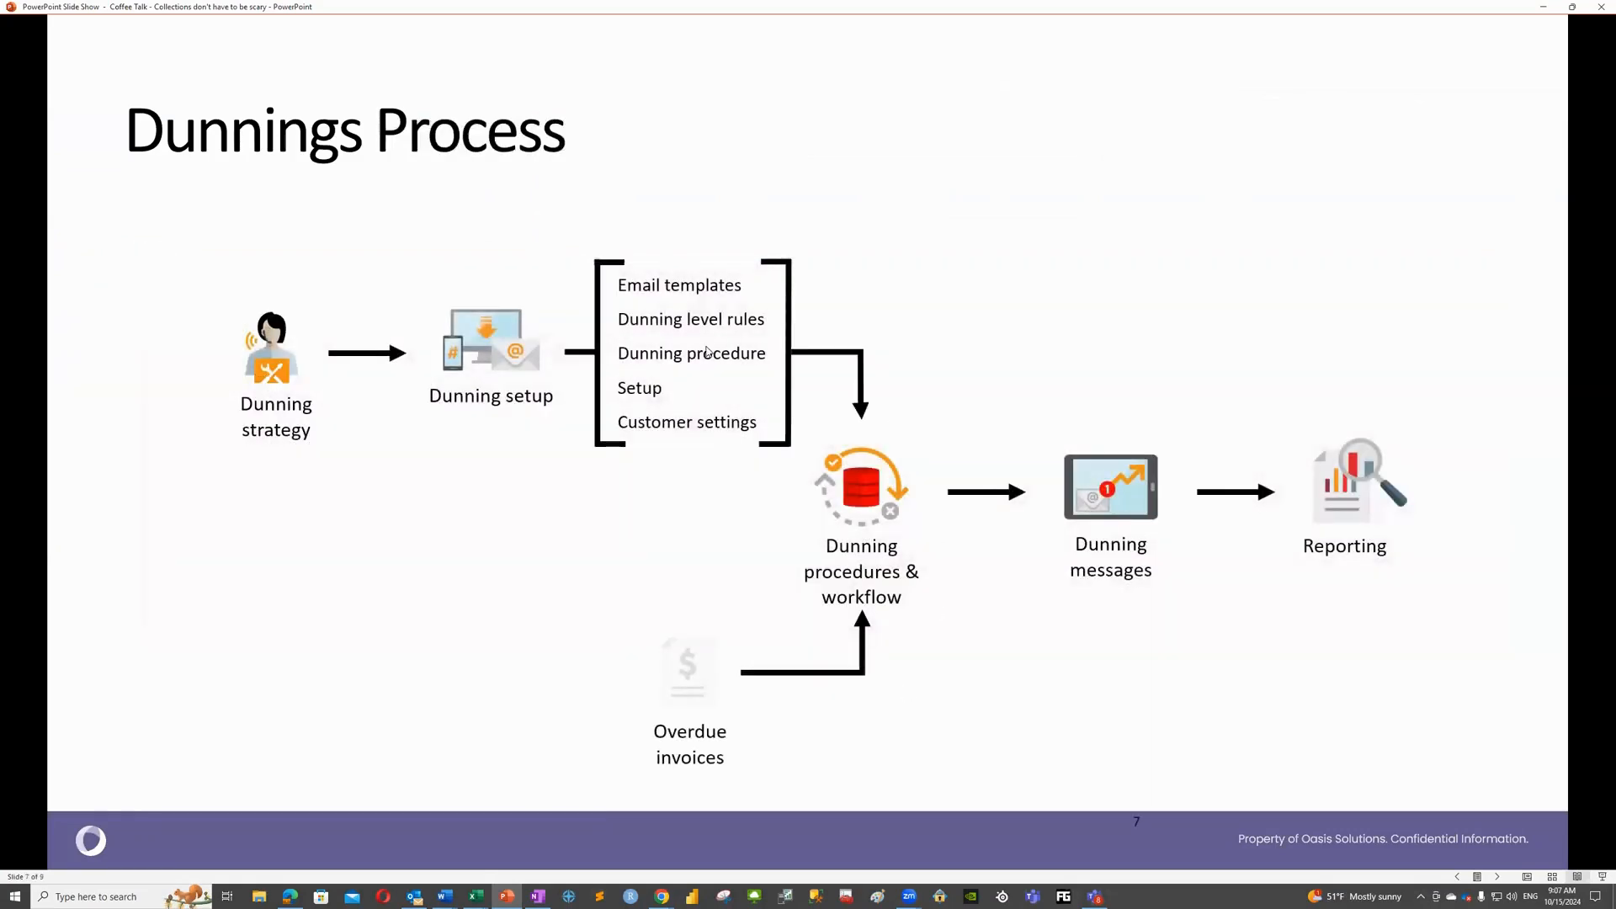
{"action": "left_click", "coordinate": [1543, 8]}
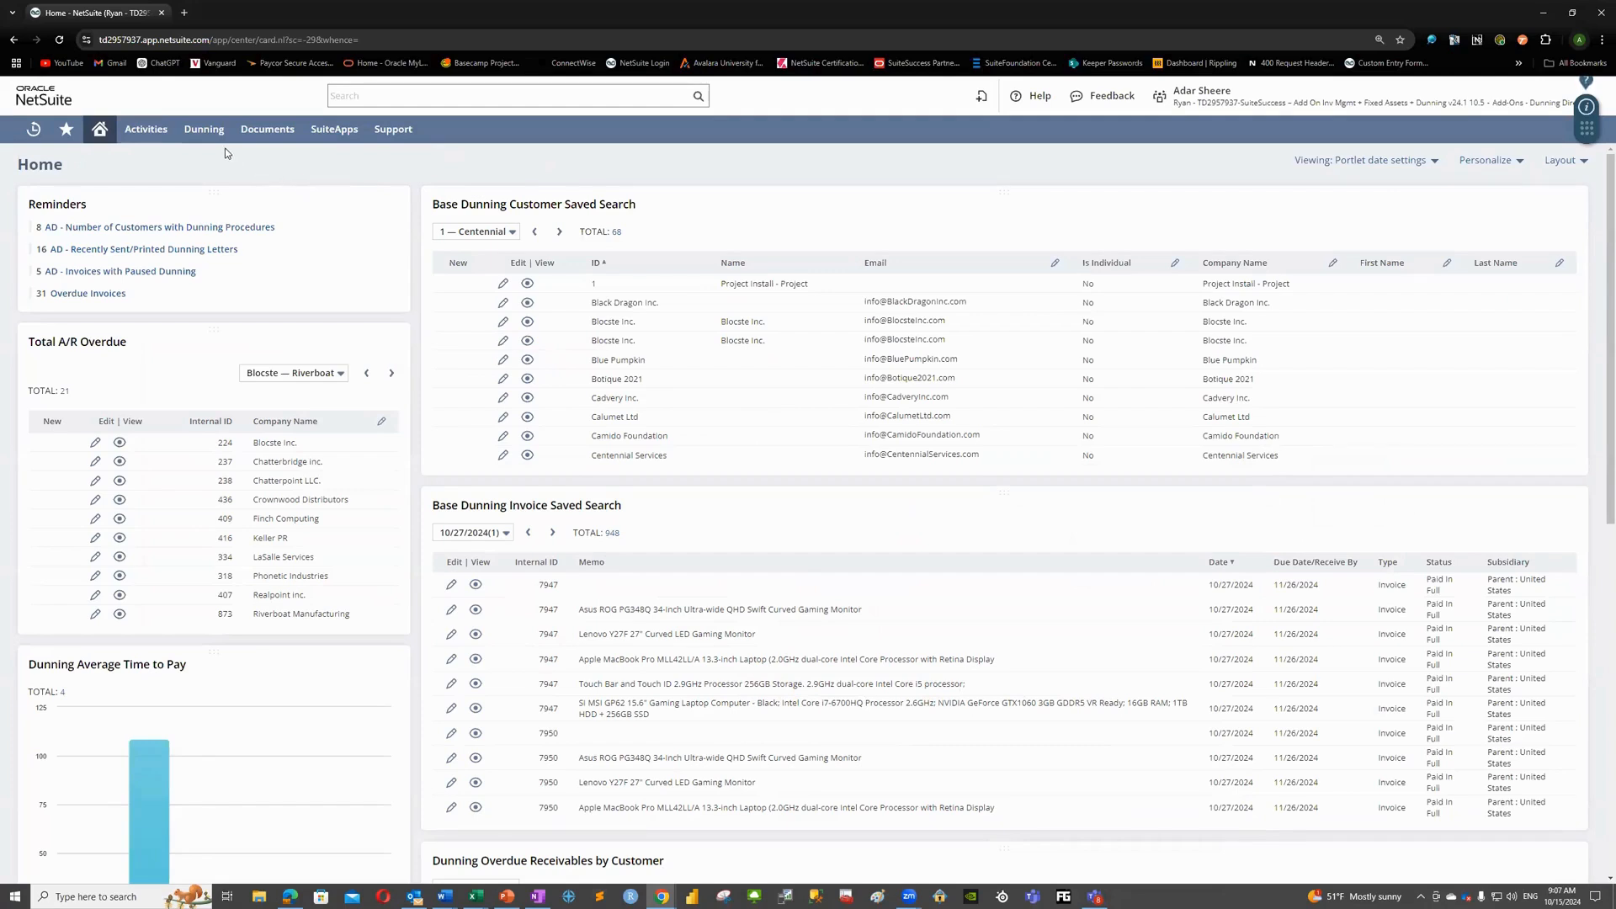
- Open the list of email templates stored in the file cabinet area
{"action": "mouse_move", "coordinate": [267, 129]}
{"action": "mouse_move", "coordinate": [290, 184]}
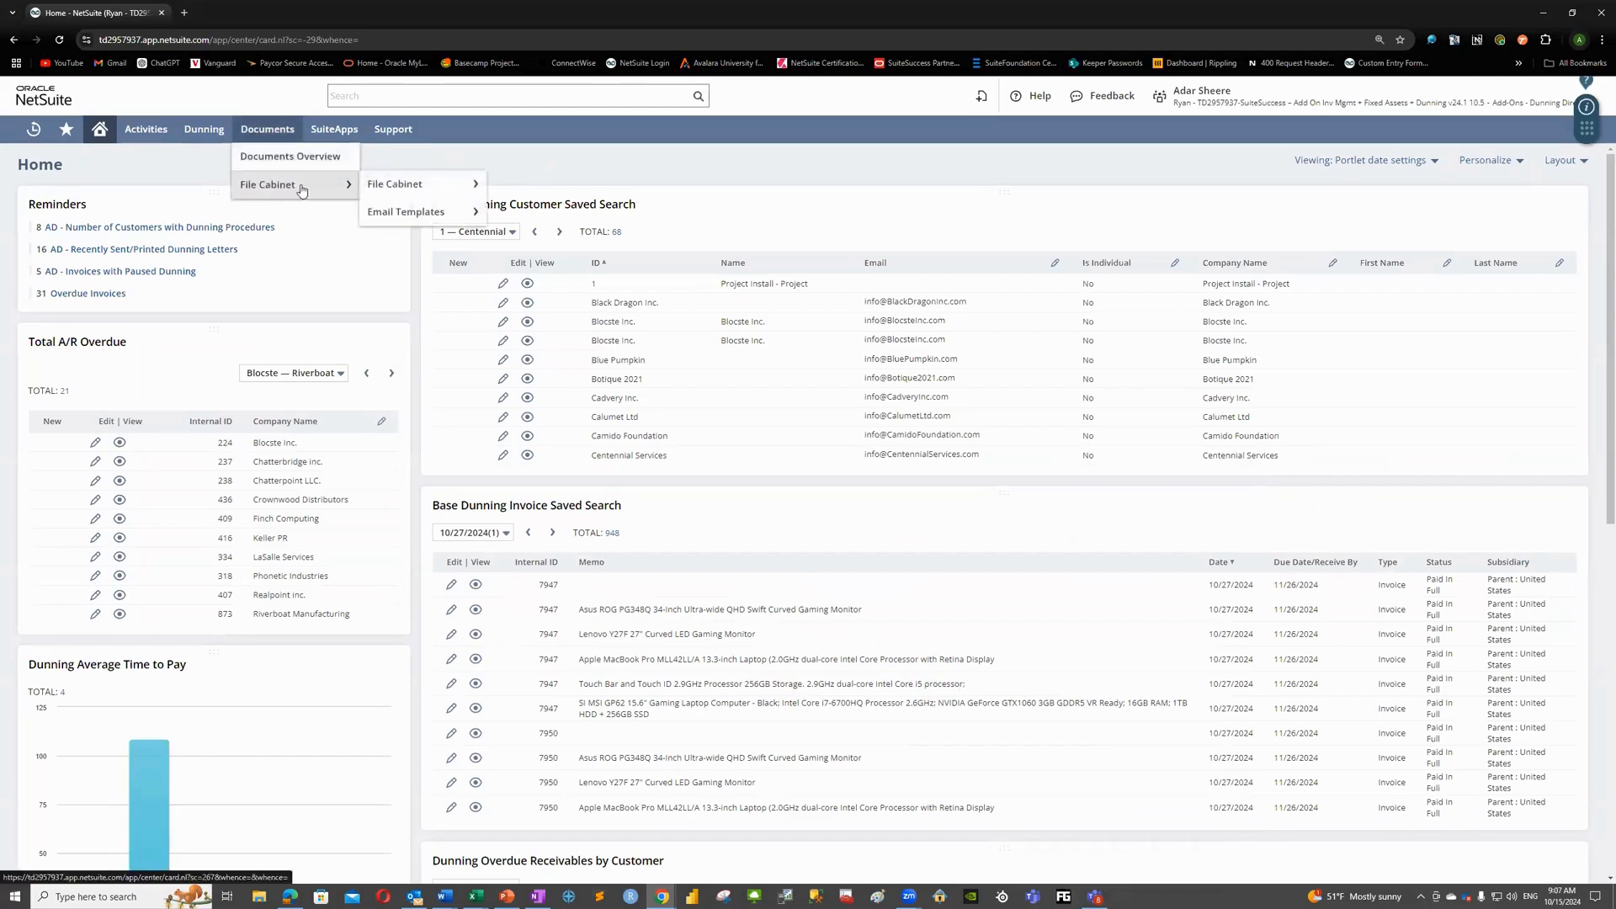
{"action": "left_click", "coordinate": [382, 212]}
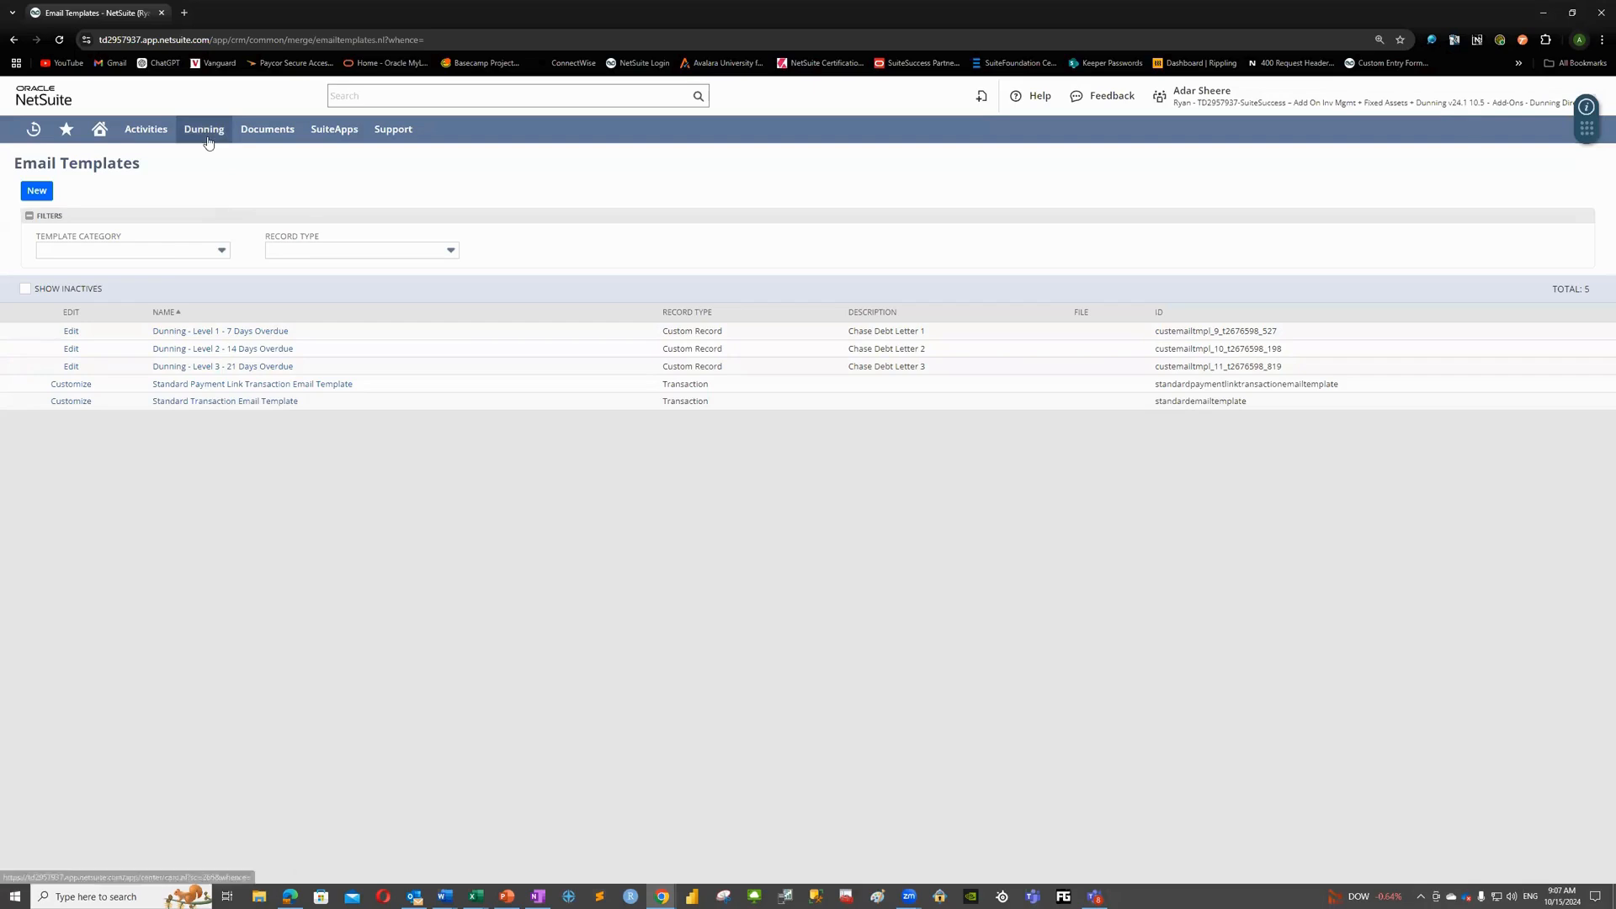
- Open the dunning template "Level 1 - 7 Days Overdue Reminder" for editing from the Dunning Template List
{"action": "mouse_move", "coordinate": [204, 129]}
{"action": "mouse_move", "coordinate": [209, 187]}
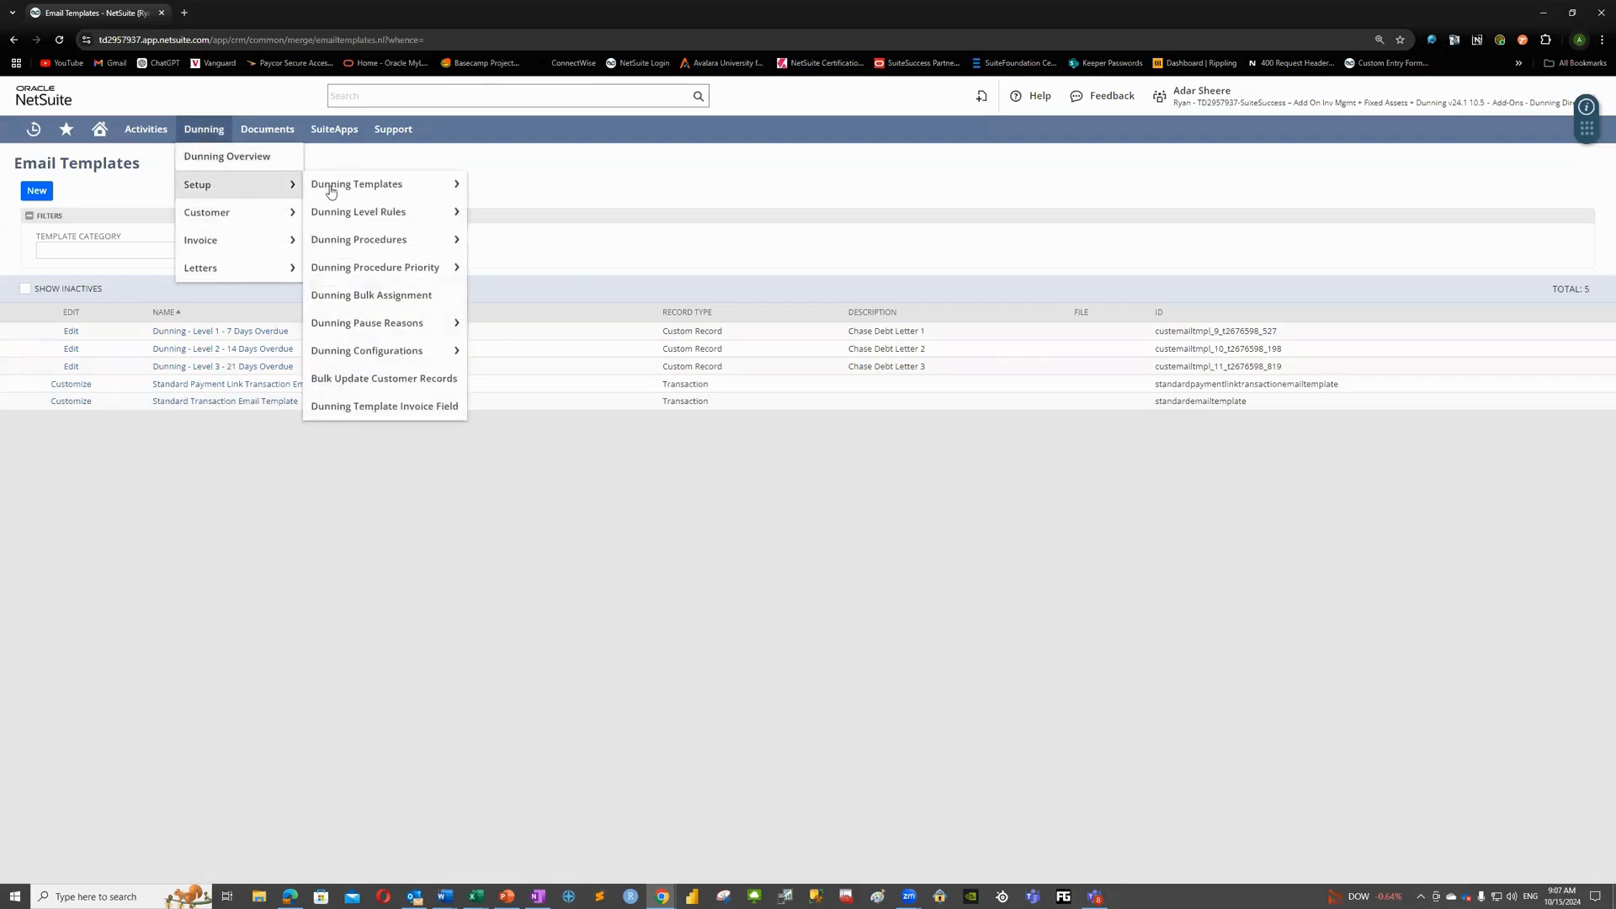
{"action": "mouse_move", "coordinate": [367, 218]}
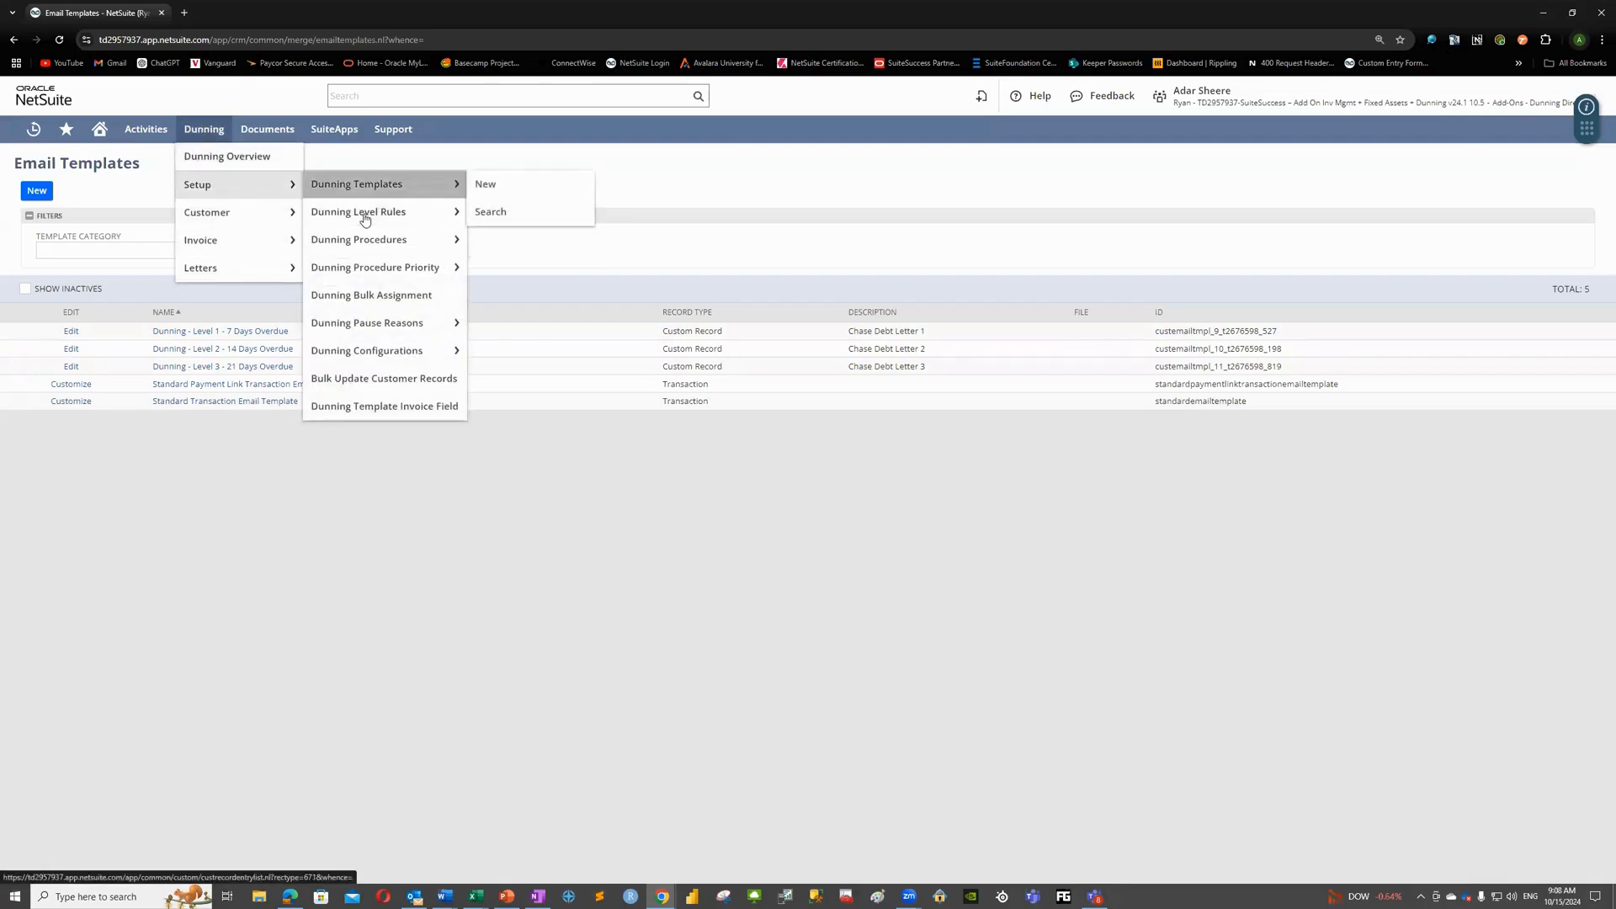
{"action": "left_click", "coordinate": [493, 203]}
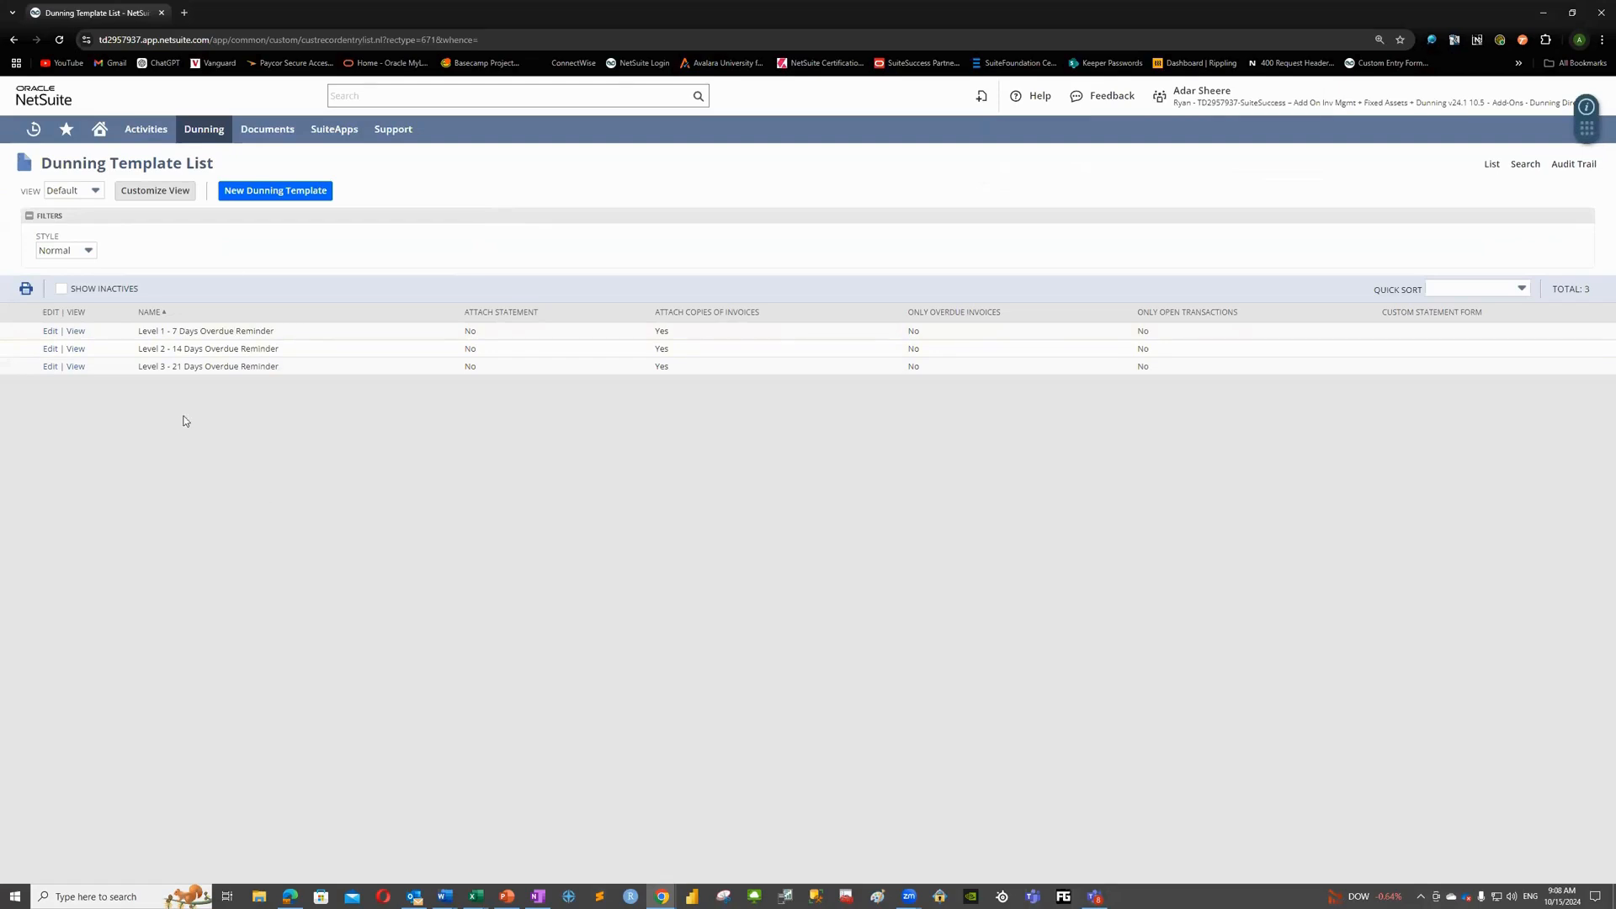
{"action": "left_click", "coordinate": [50, 332]}
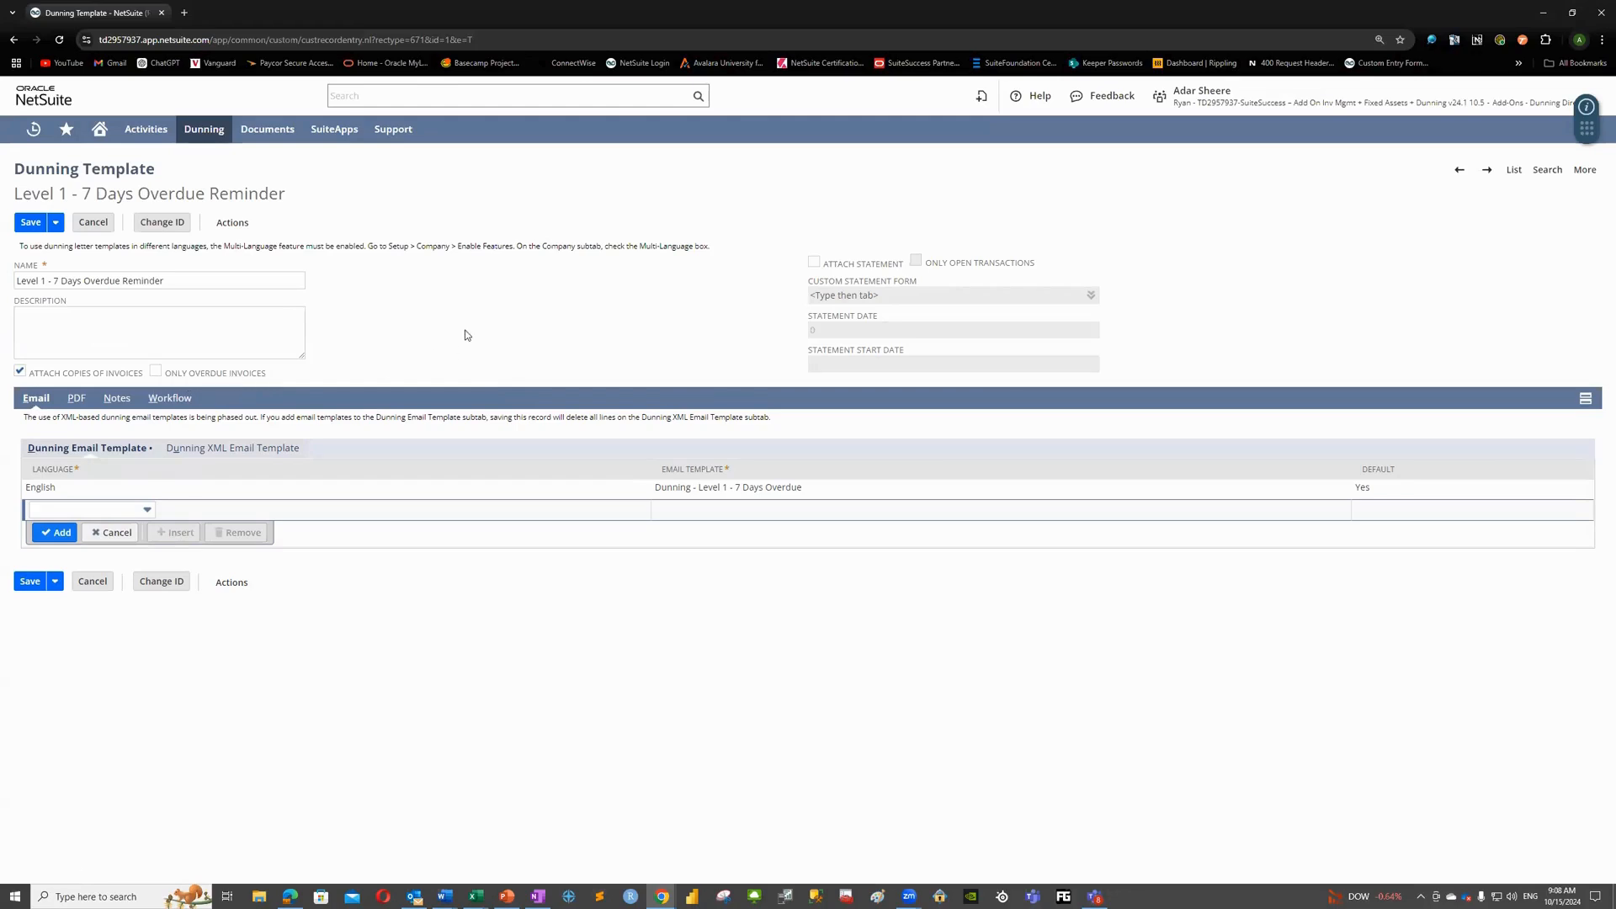
- Turn on Attach Statement for the dunning template and turn it back off
{"action": "left_click", "coordinate": [816, 266]}
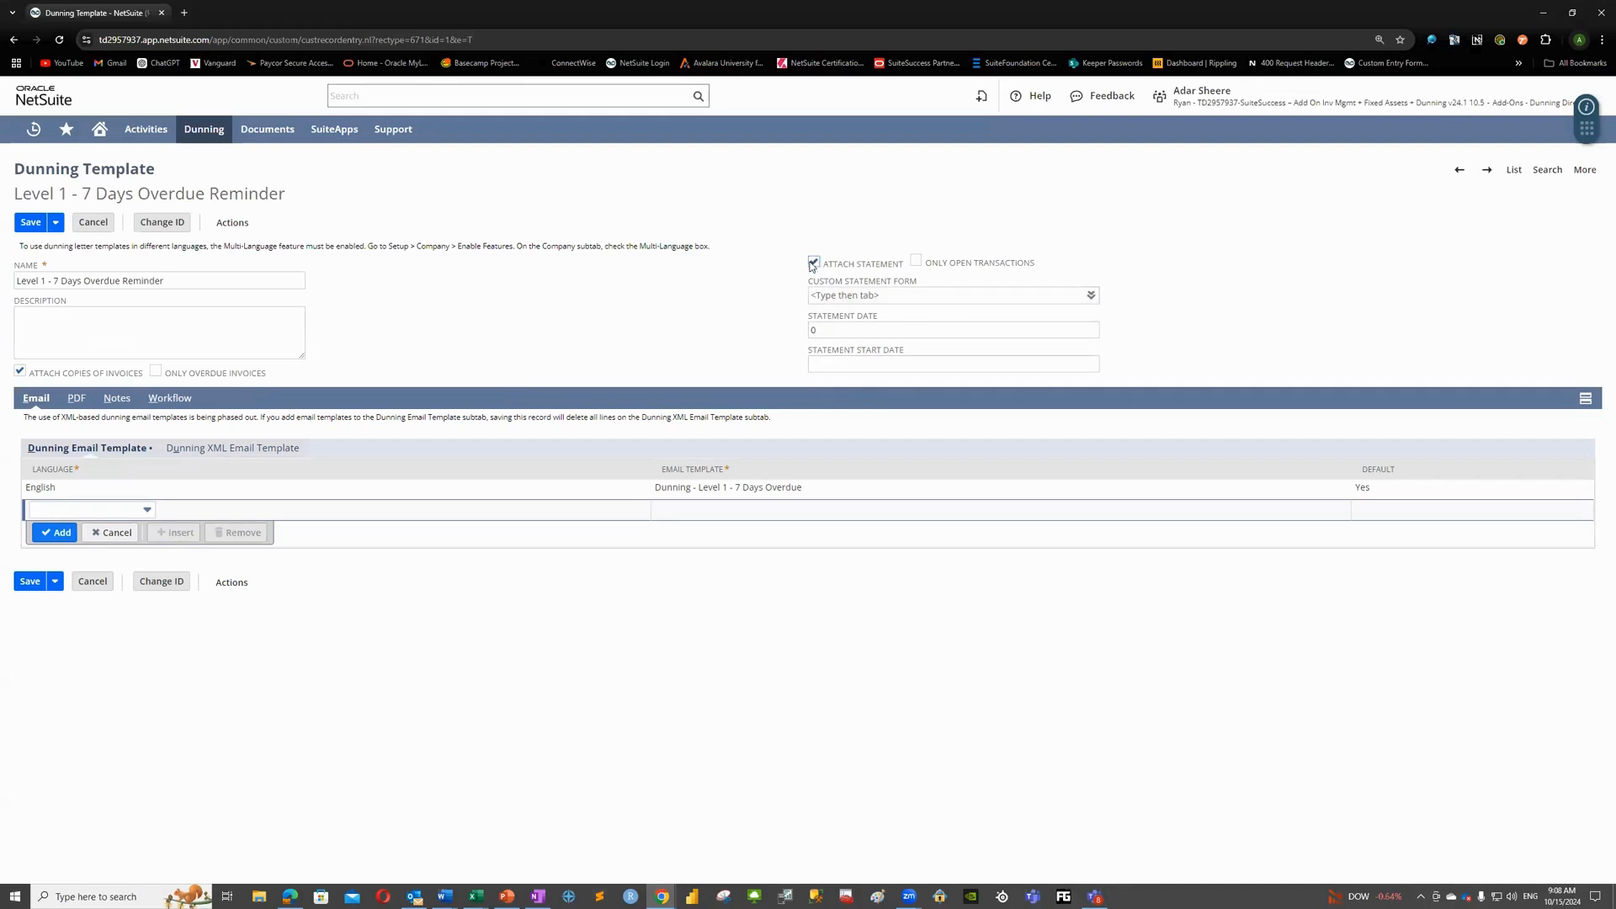
{"action": "left_click", "coordinate": [813, 264]}
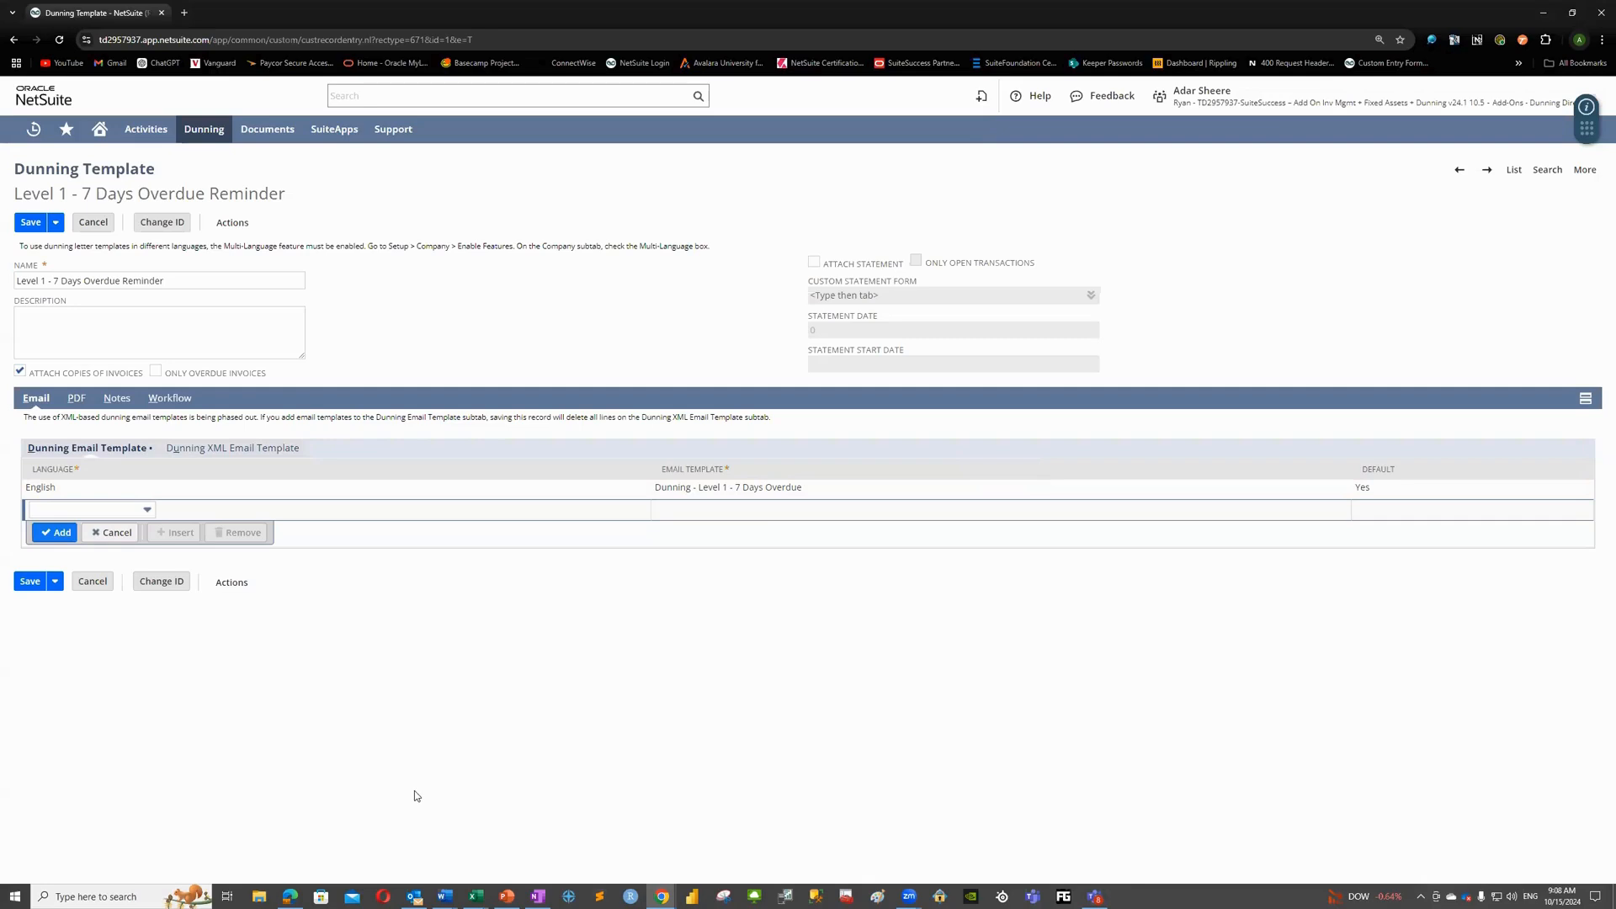
- Check the Dunnings Process slide in PowerPoint and come back to the dunning template in NetSuite
{"action": "left_click", "coordinate": [506, 896]}
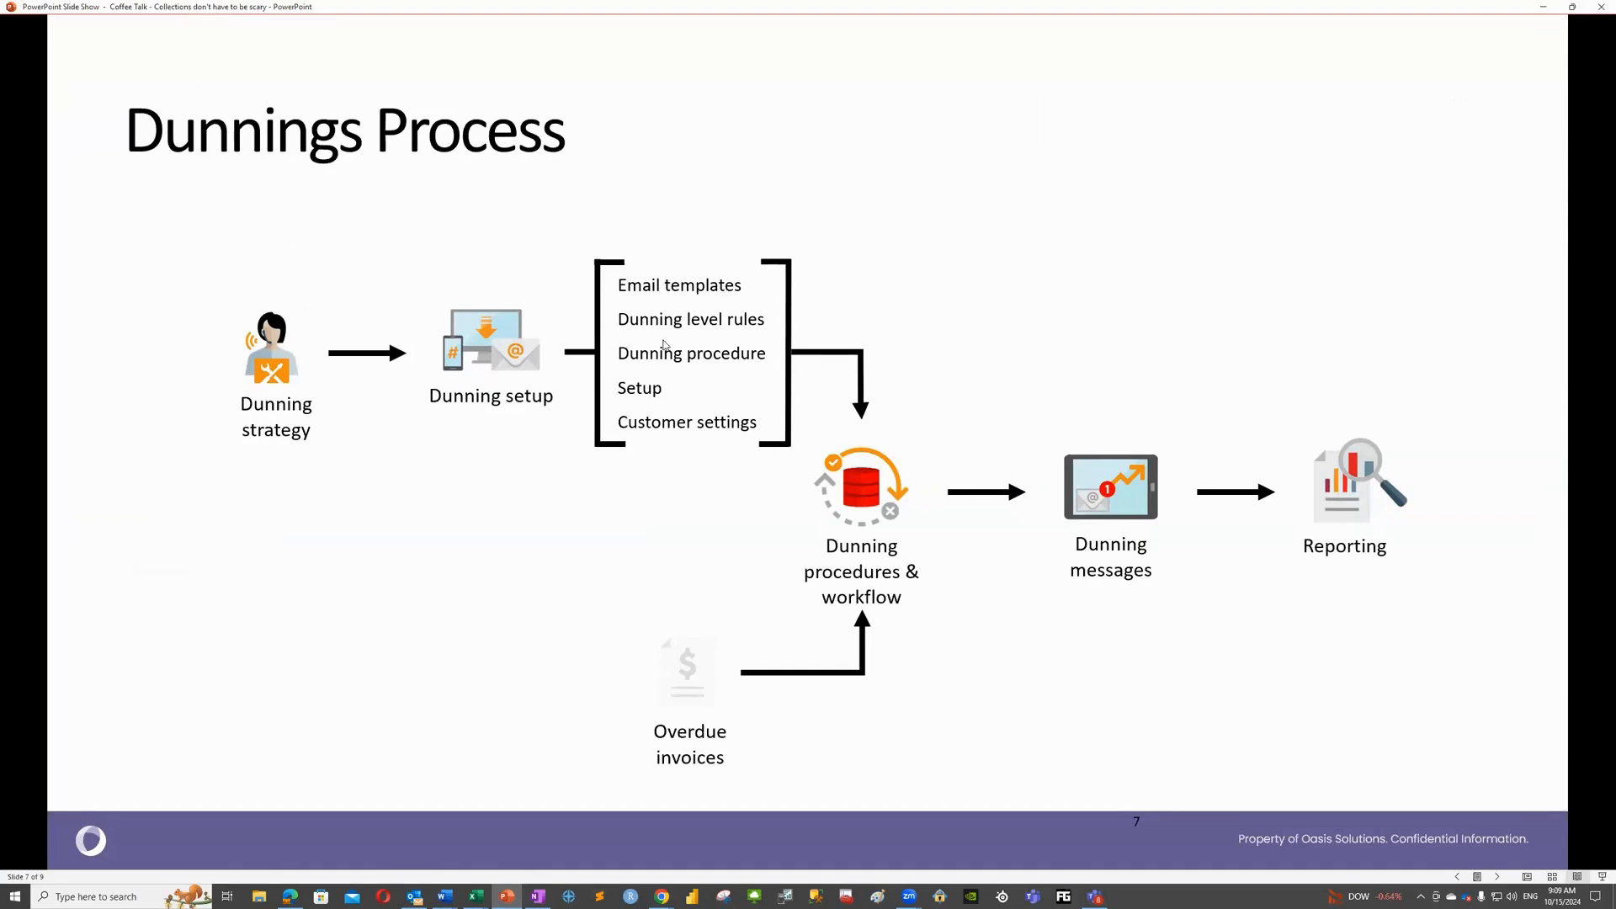
{"action": "left_click", "coordinate": [1544, 7]}
- Leave the template without saving and open the dunning level rule "Level 1 - 7 Days Overdue Reminder" for editing
{"action": "mouse_move", "coordinate": [215, 143]}
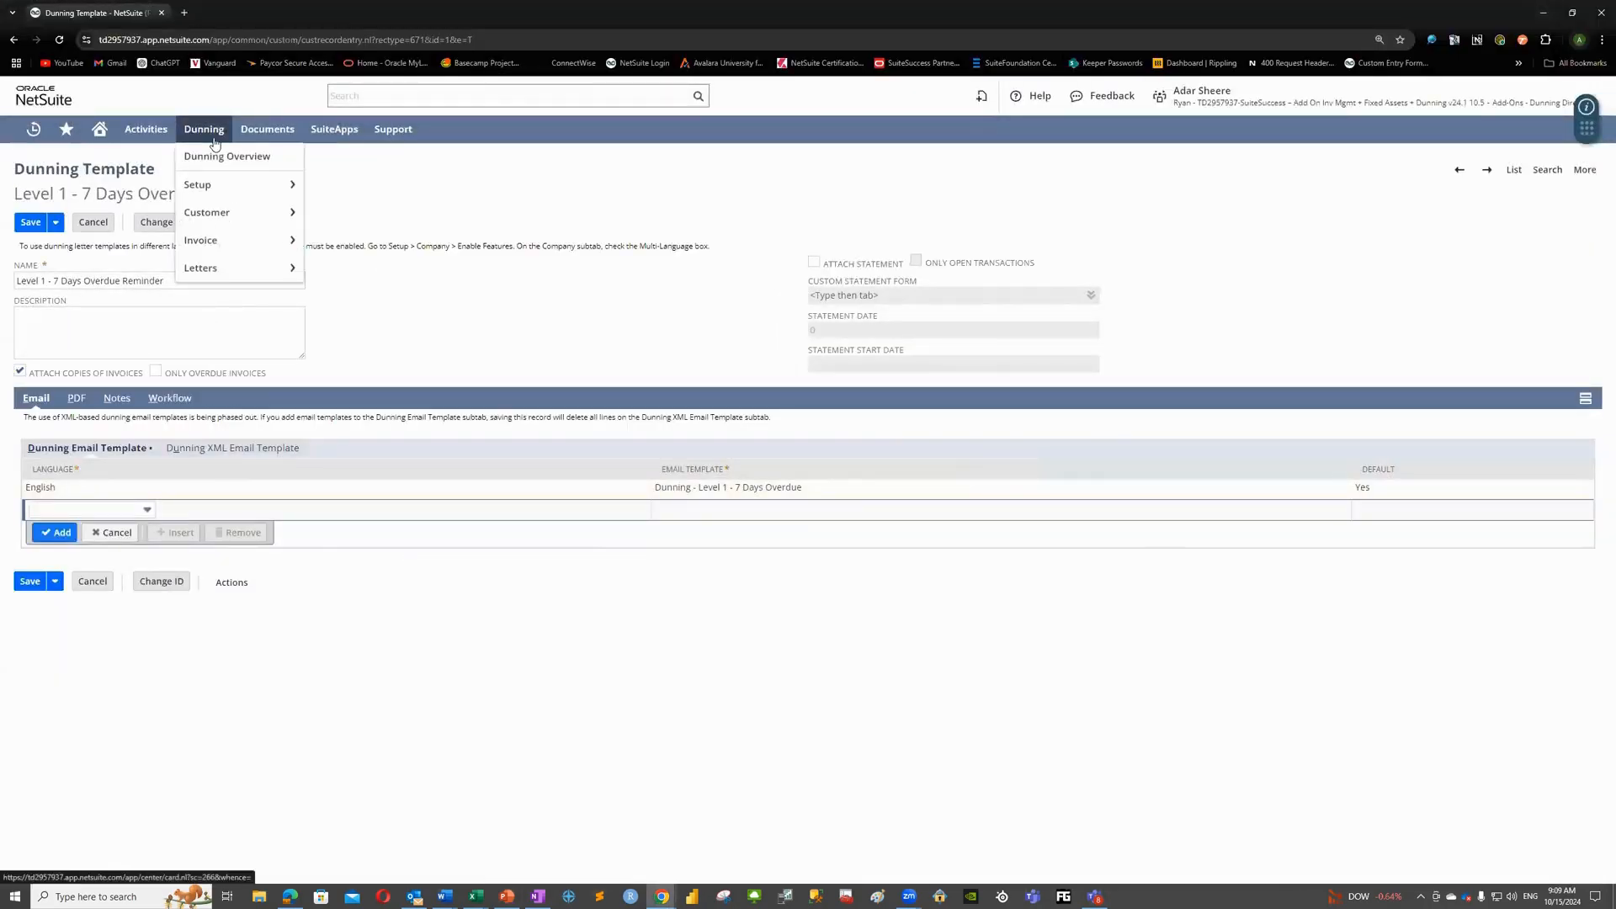
{"action": "mouse_move", "coordinate": [197, 187]}
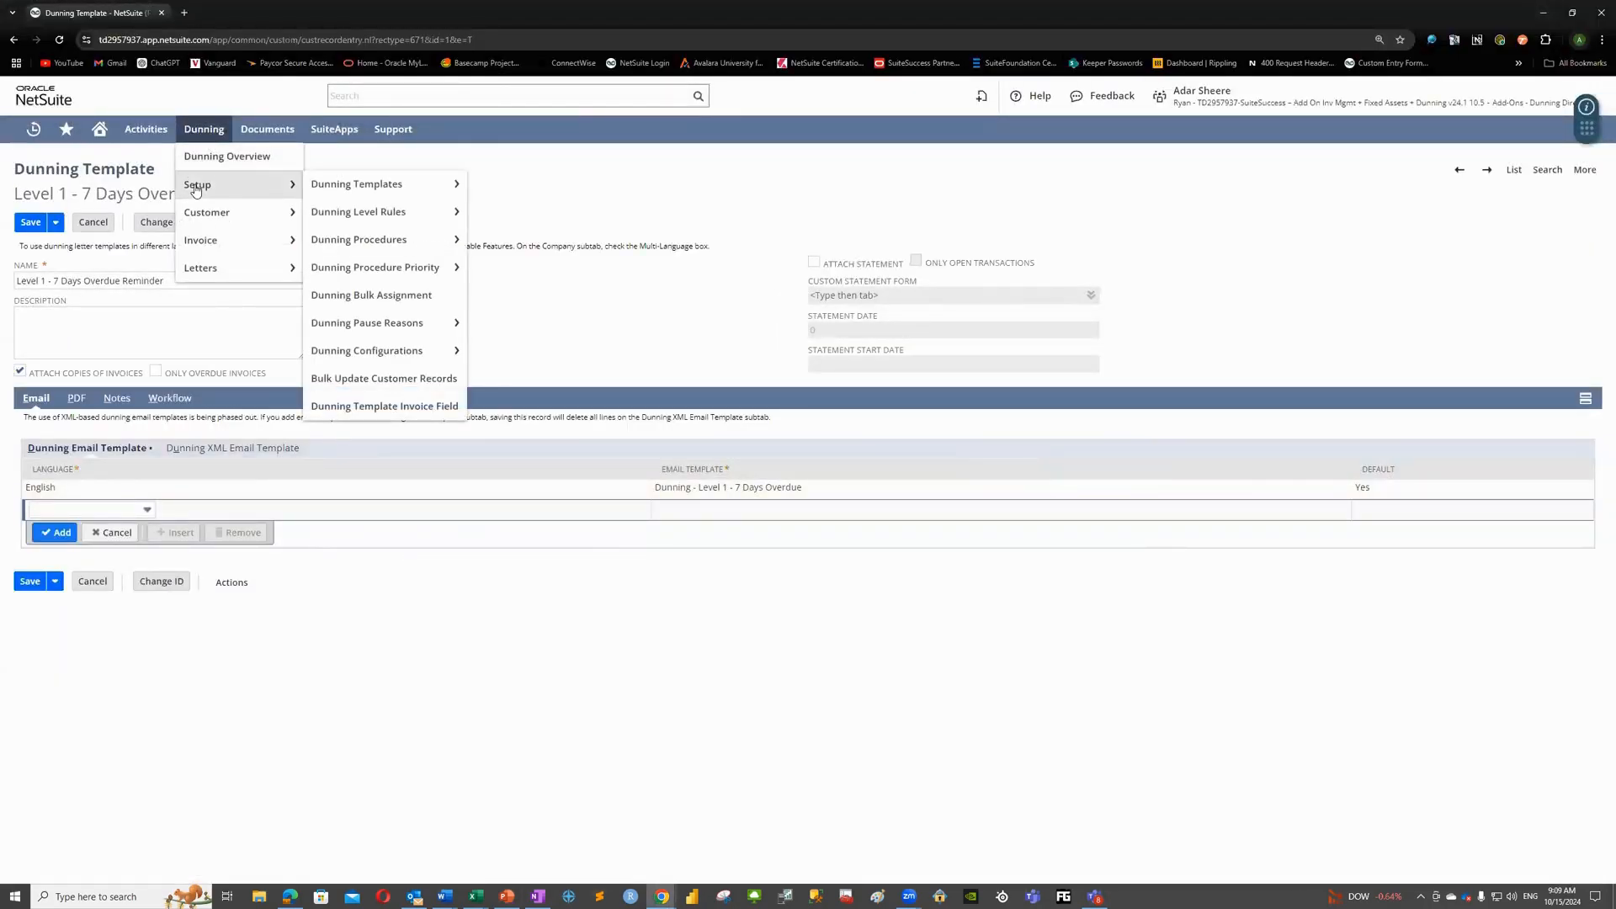
{"action": "left_click", "coordinate": [367, 216]}
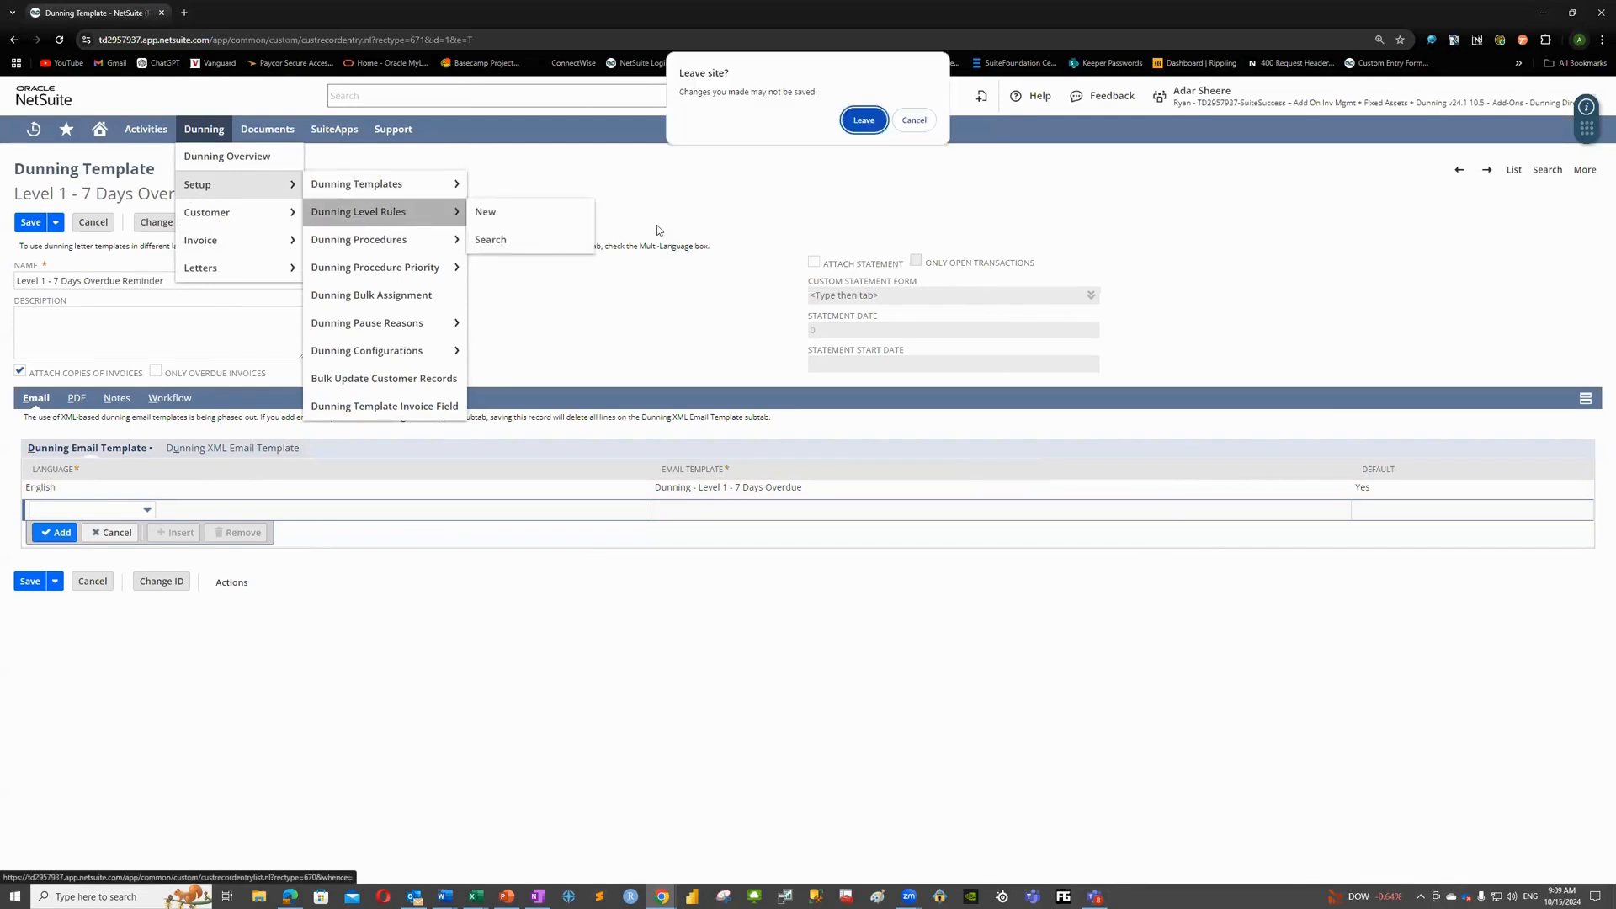
{"action": "left_click", "coordinate": [864, 120]}
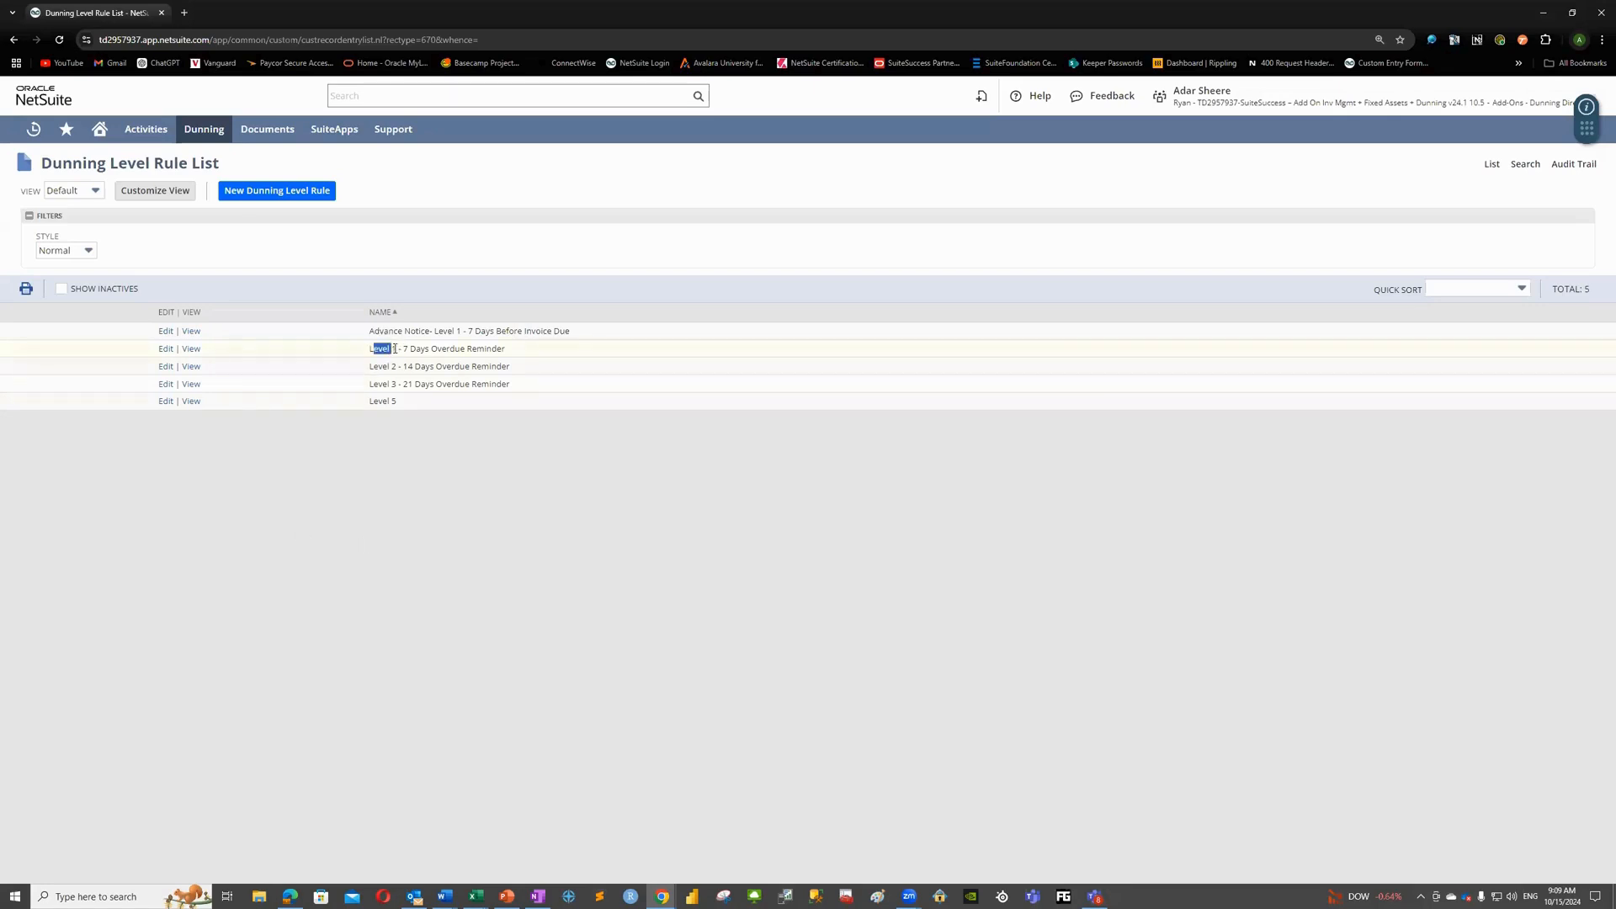
{"action": "left_click", "coordinate": [166, 350]}
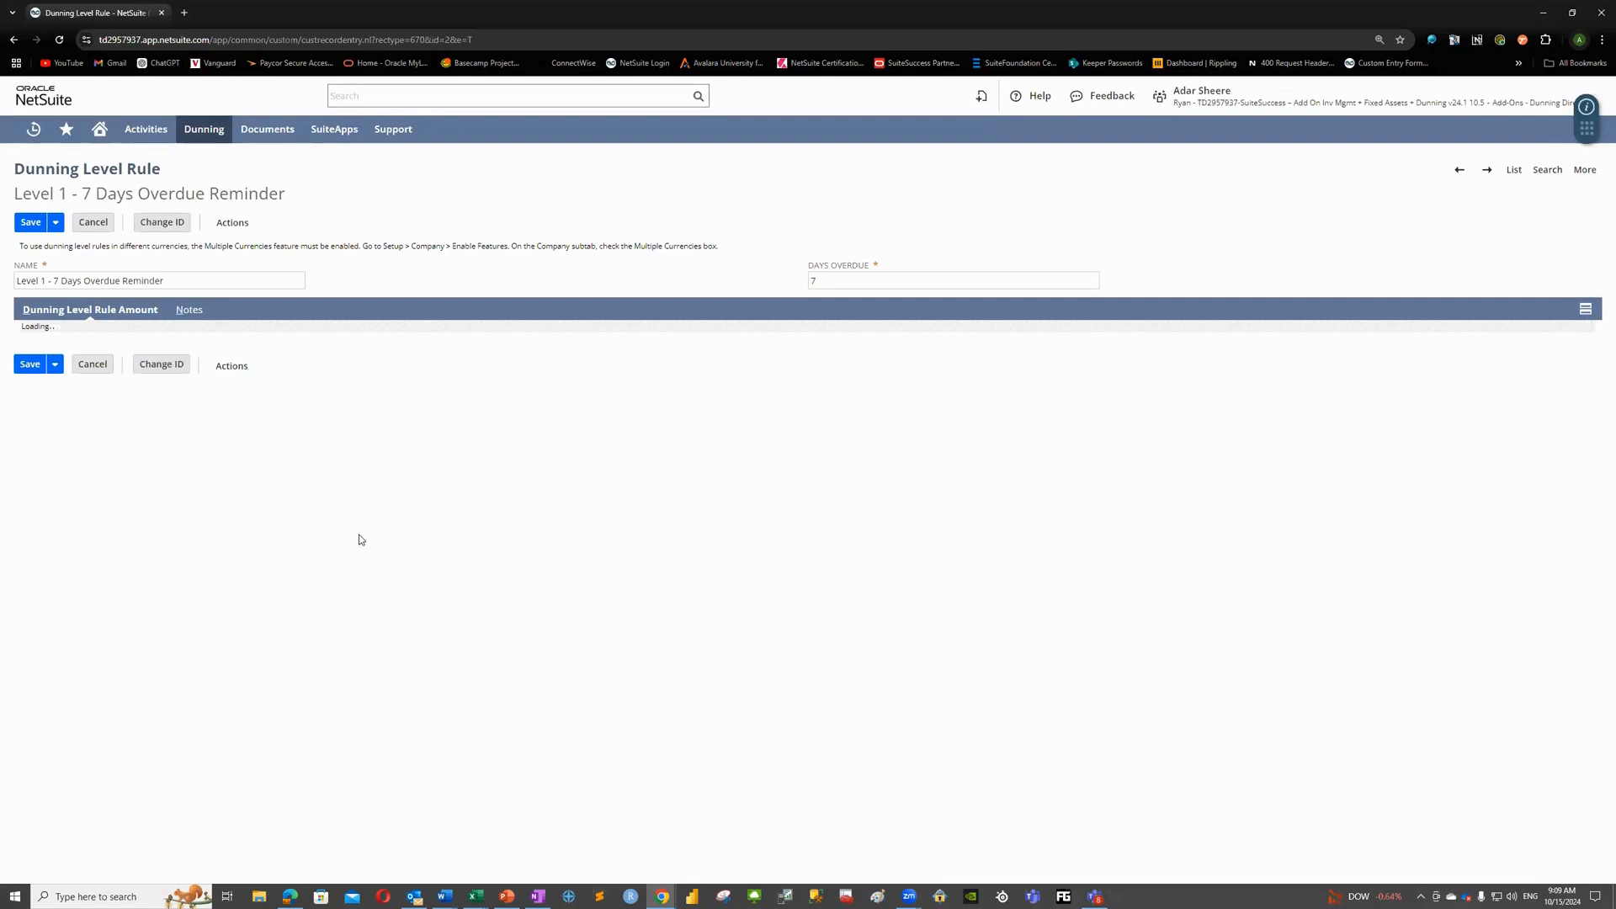
- Examine the Name and Days Overdue fields of the dunning level rule
{"action": "left_click", "coordinate": [348, 275]}
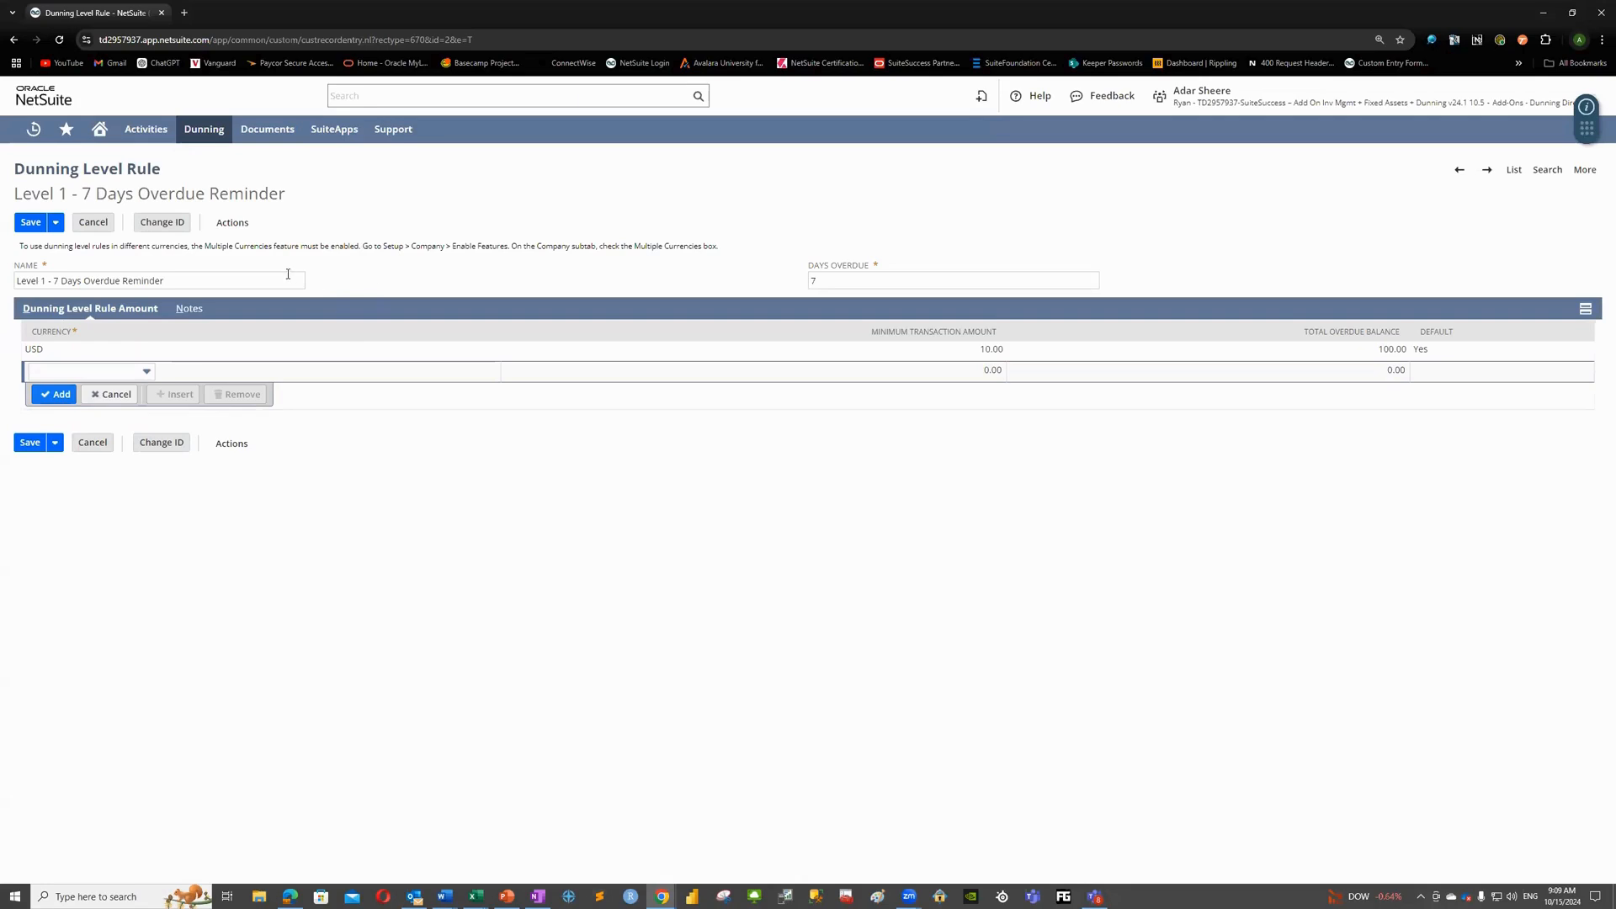
{"action": "left_click", "coordinate": [819, 280]}
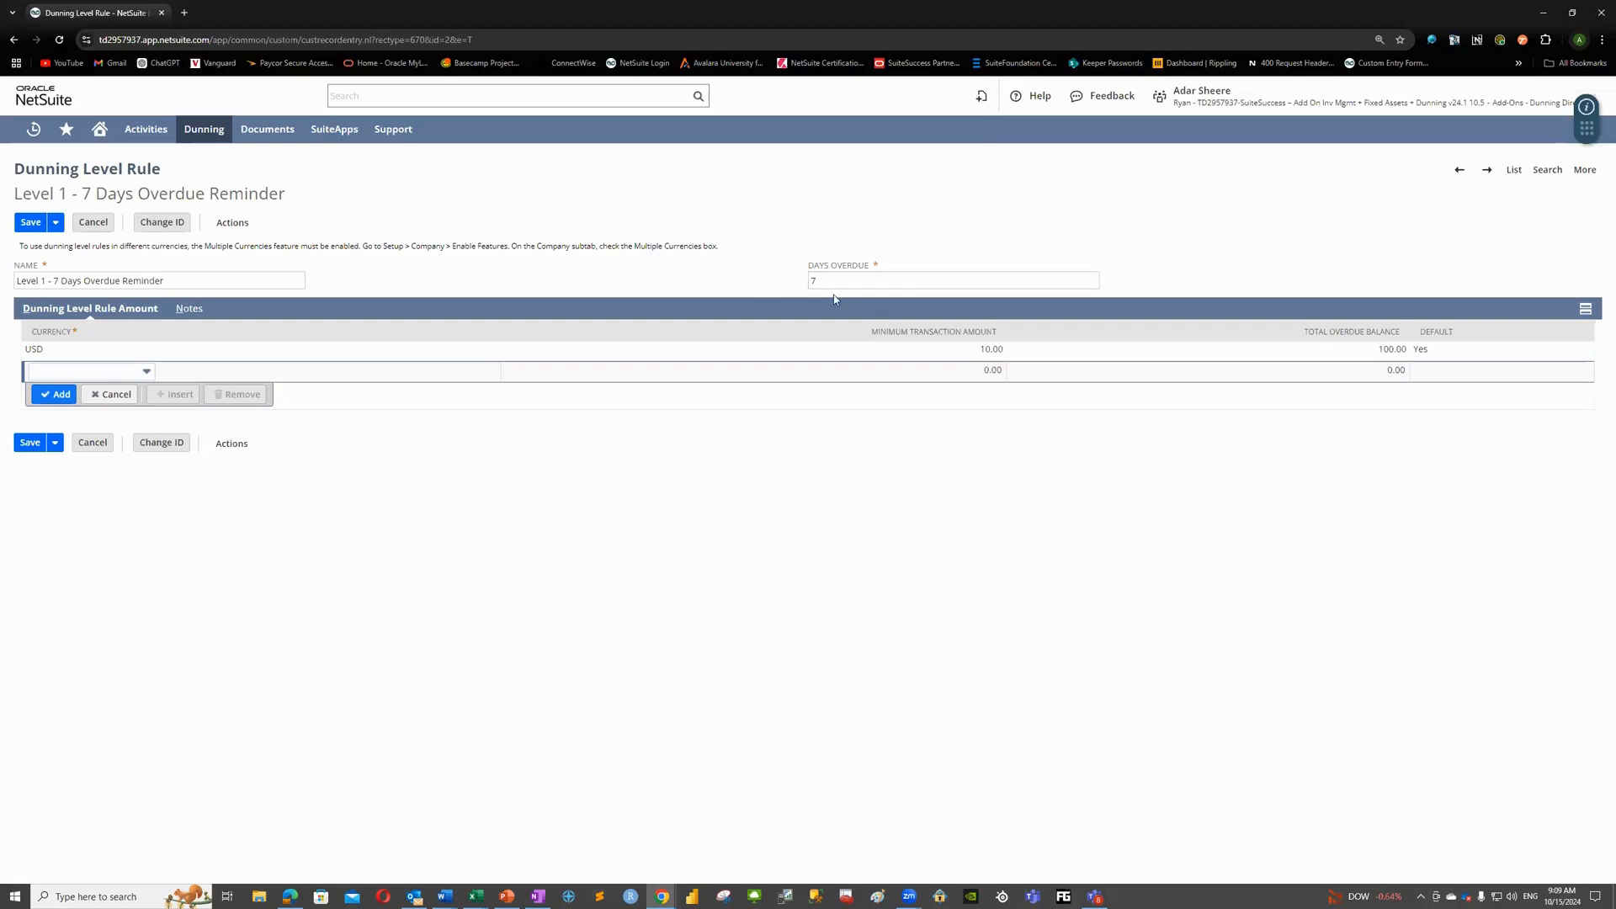
{"action": "double_click", "coordinate": [810, 281]}
{"action": "left_click", "coordinate": [754, 281]}
- Review the Dunnings Process slide in PowerPoint again and return to the level rule in NetSuite
{"action": "left_click", "coordinate": [508, 896]}
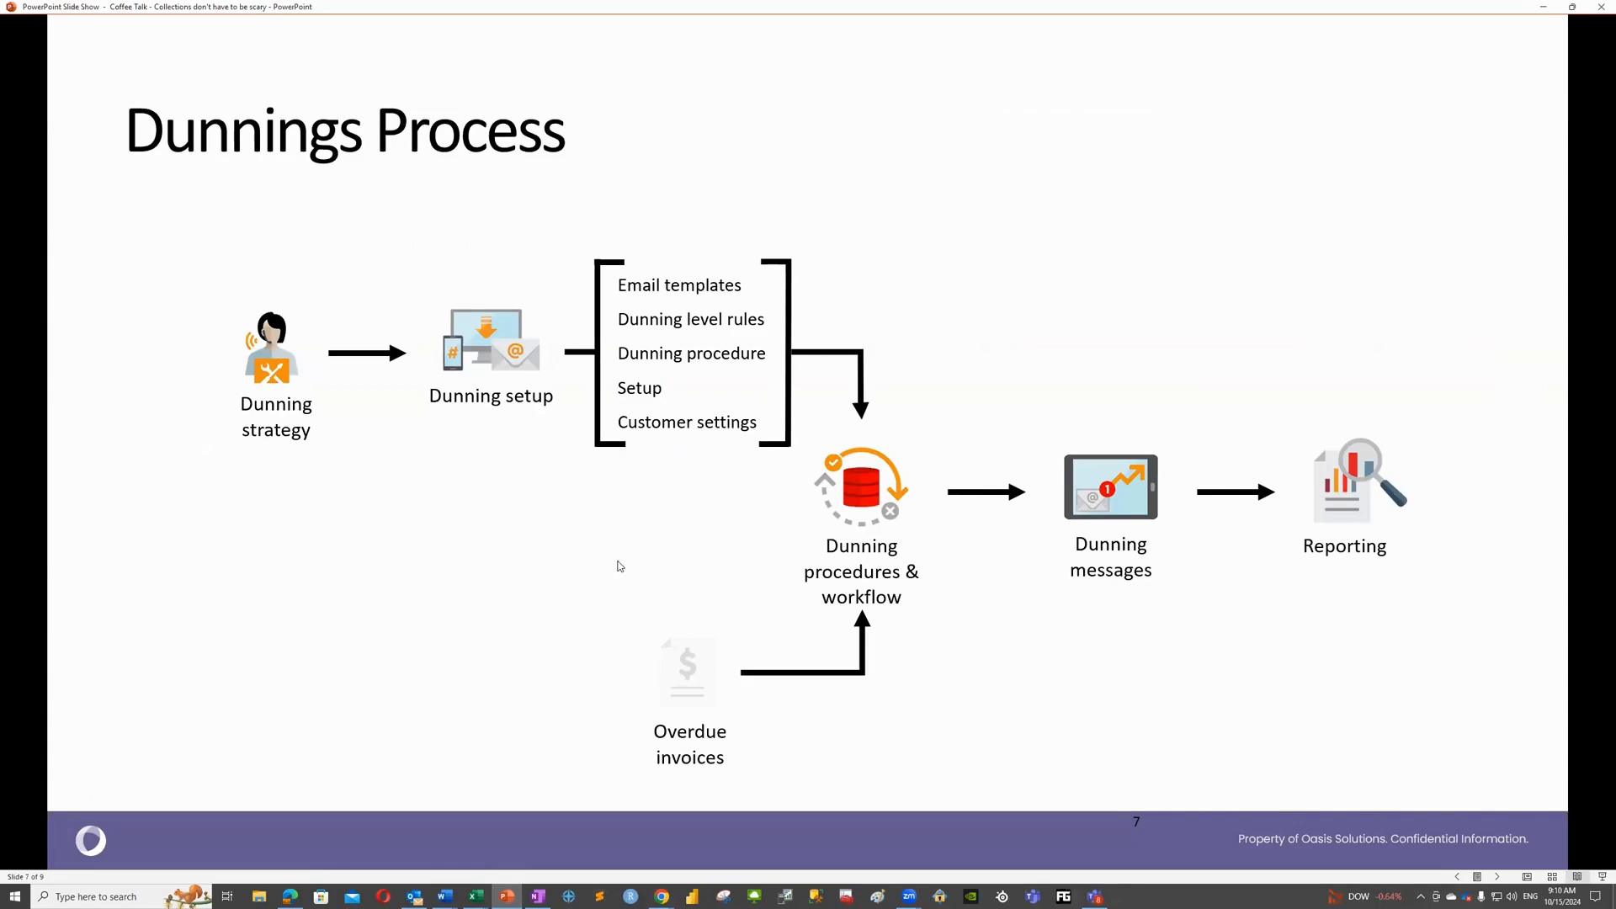
{"action": "left_click", "coordinate": [1544, 6]}
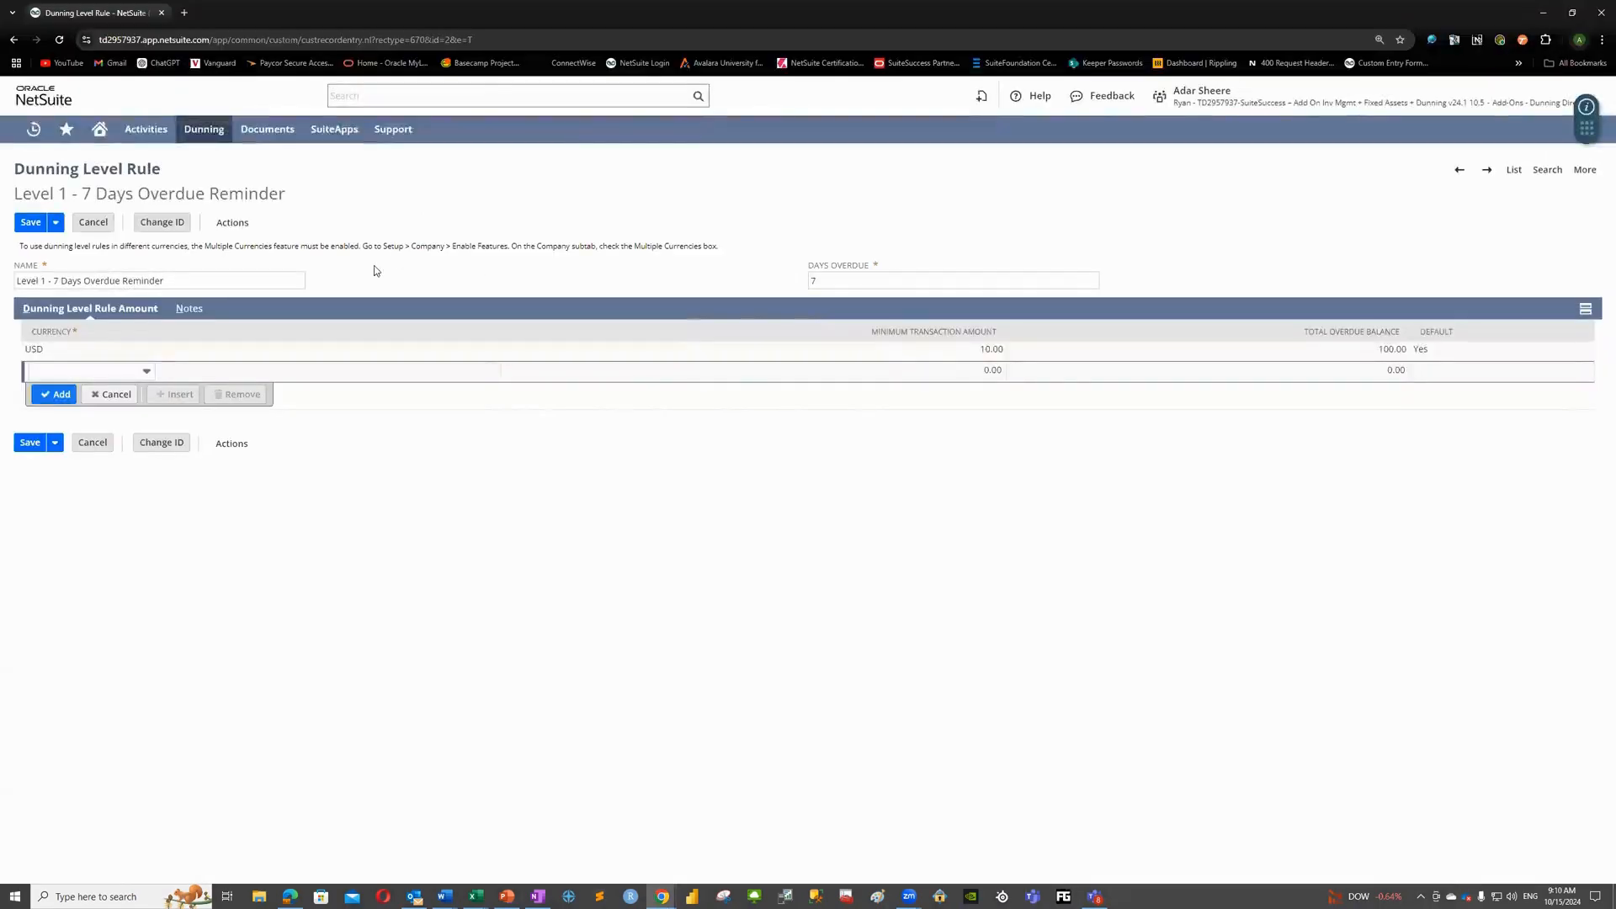
- Open the Global Dunning Procedure for editing from the Dunning Procedure List
{"action": "mouse_move", "coordinate": [204, 129]}
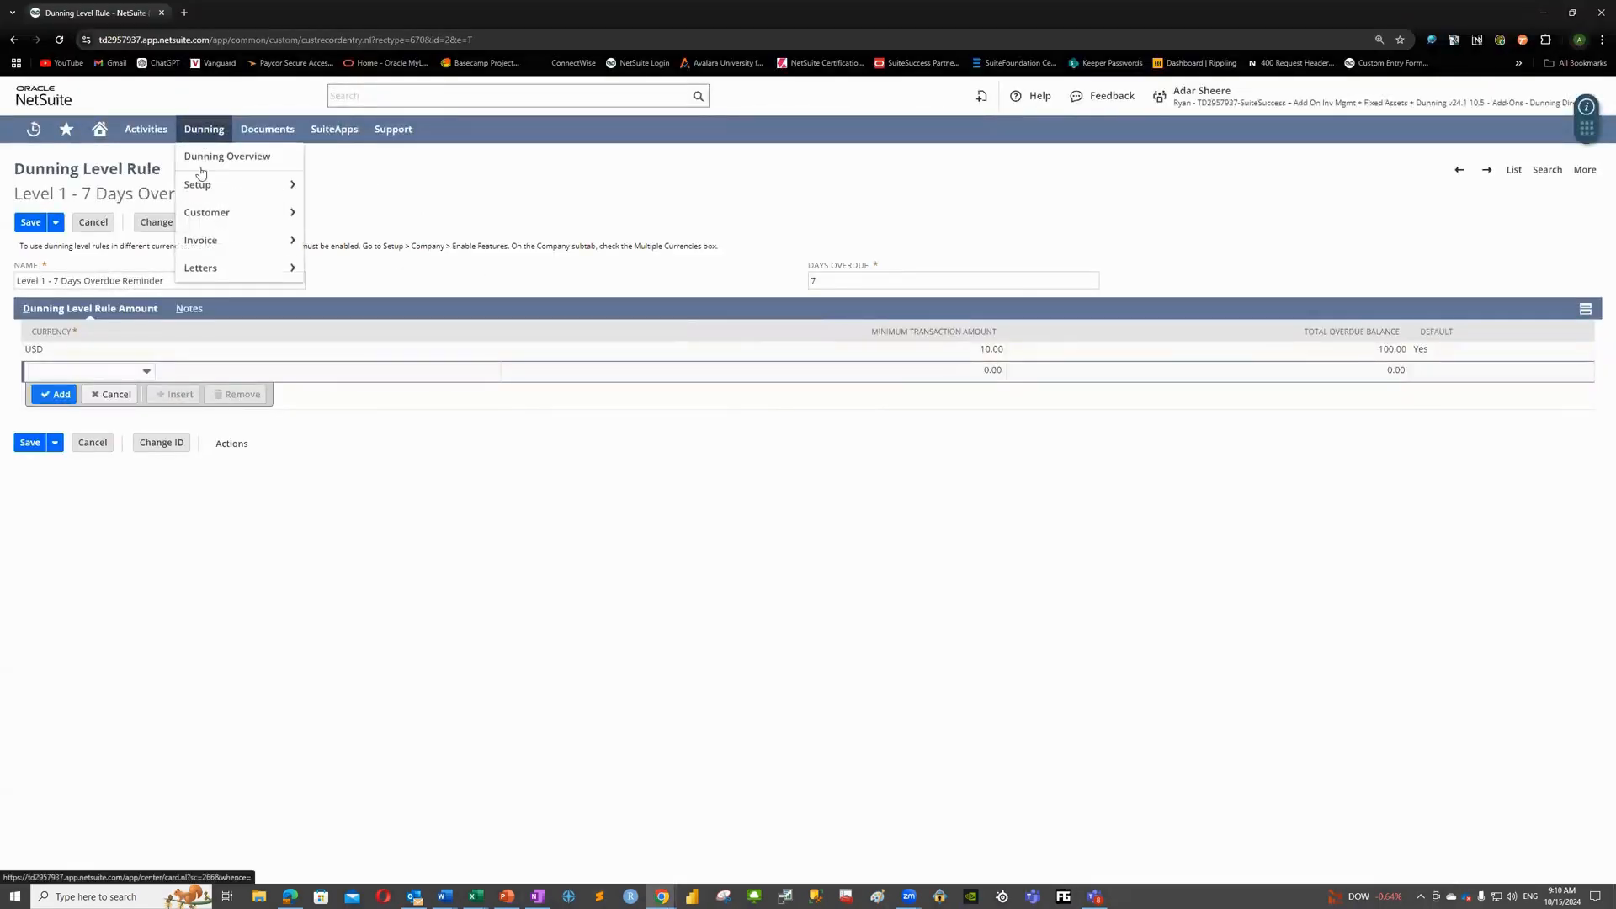
{"action": "mouse_move", "coordinate": [211, 185]}
{"action": "left_click", "coordinate": [375, 240]}
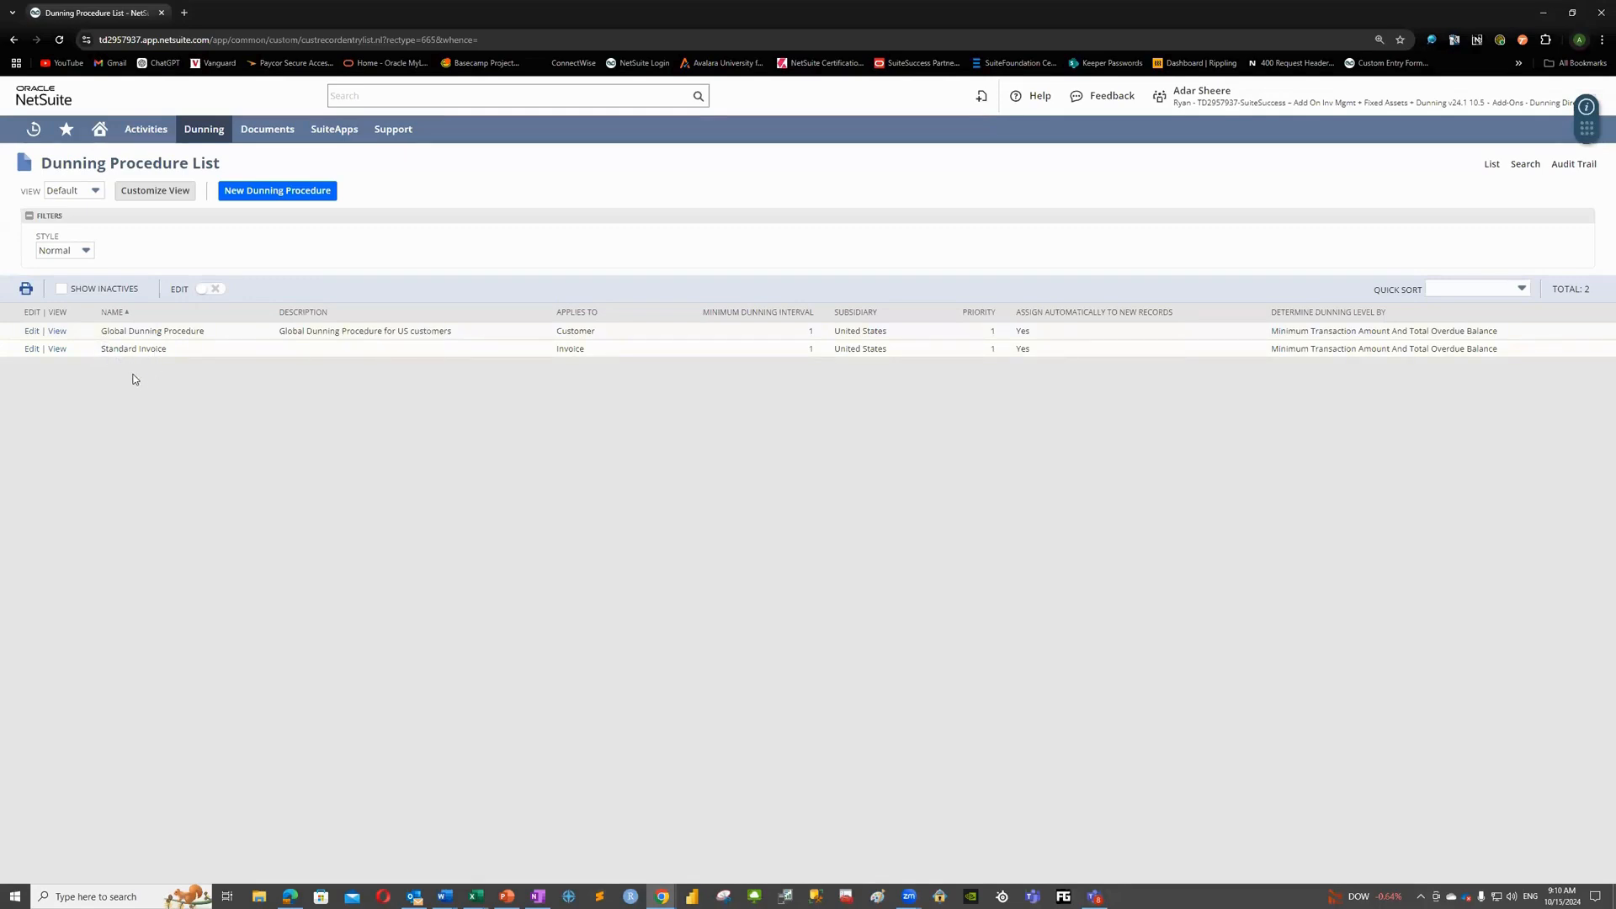
{"action": "left_click_drag", "start_coordinate": [100, 333], "coordinate": [202, 335]}
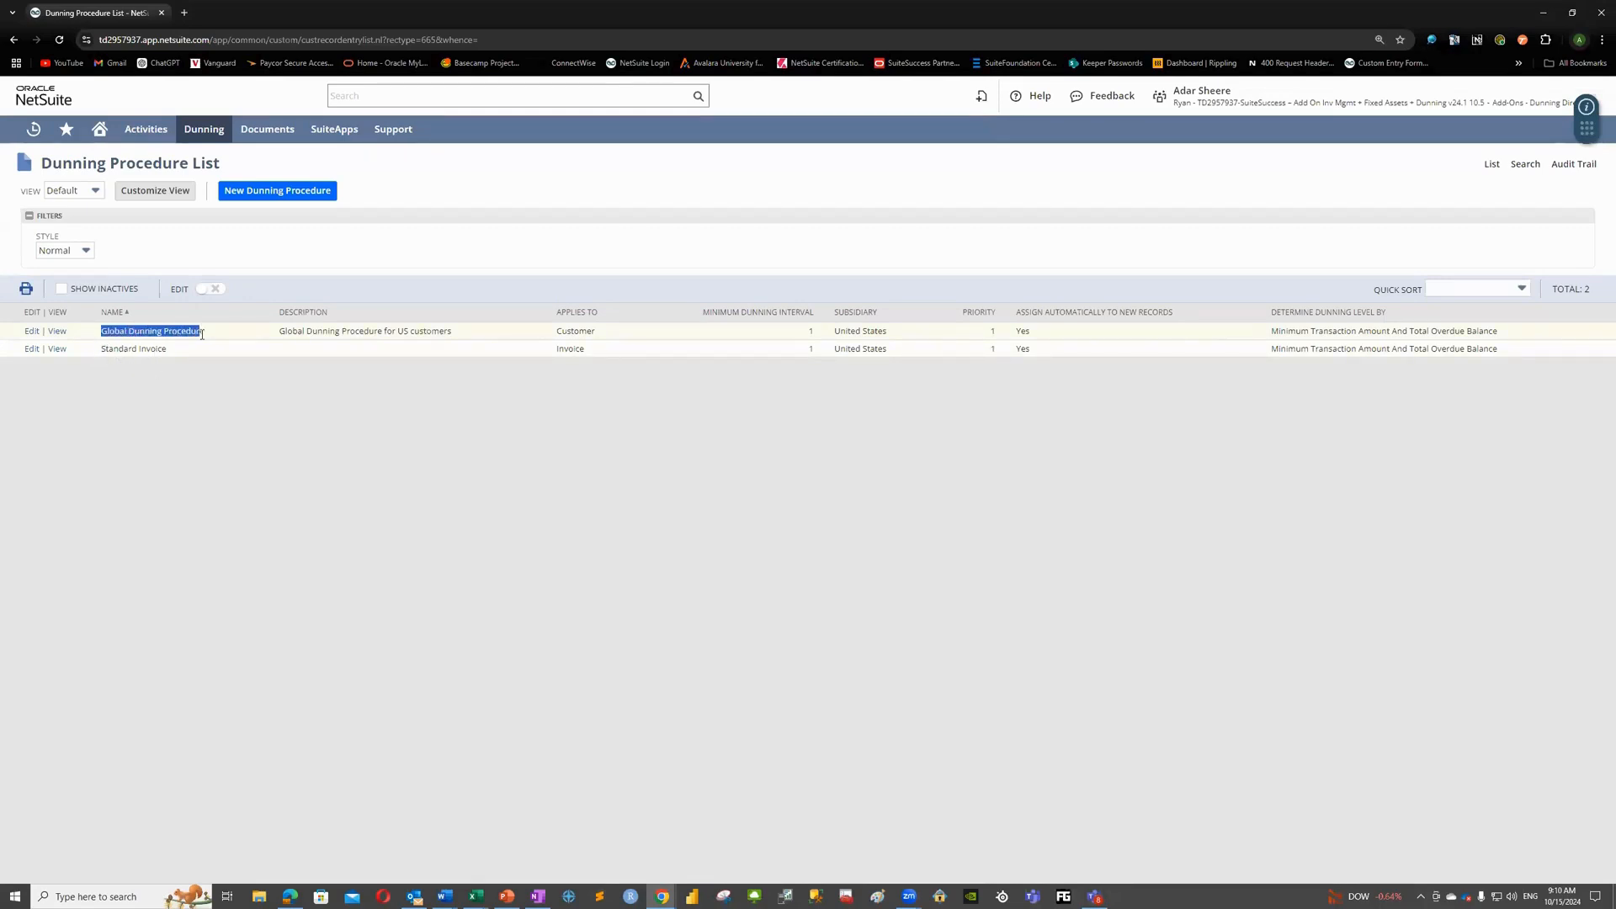
{"action": "left_click", "coordinate": [192, 390]}
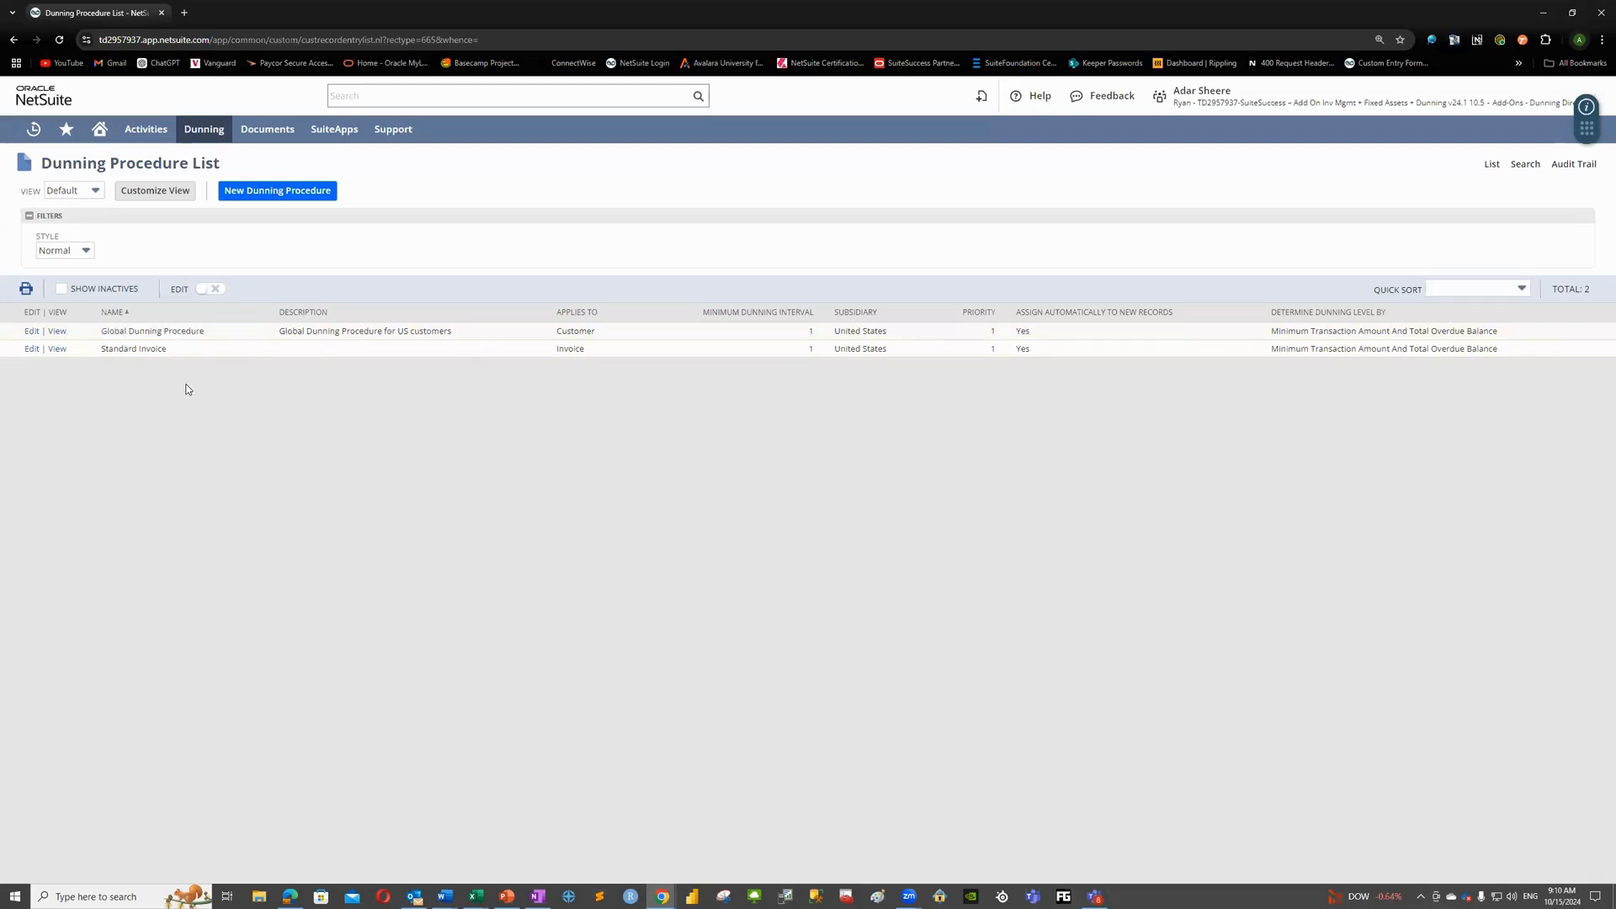
{"action": "left_click", "coordinate": [31, 331]}
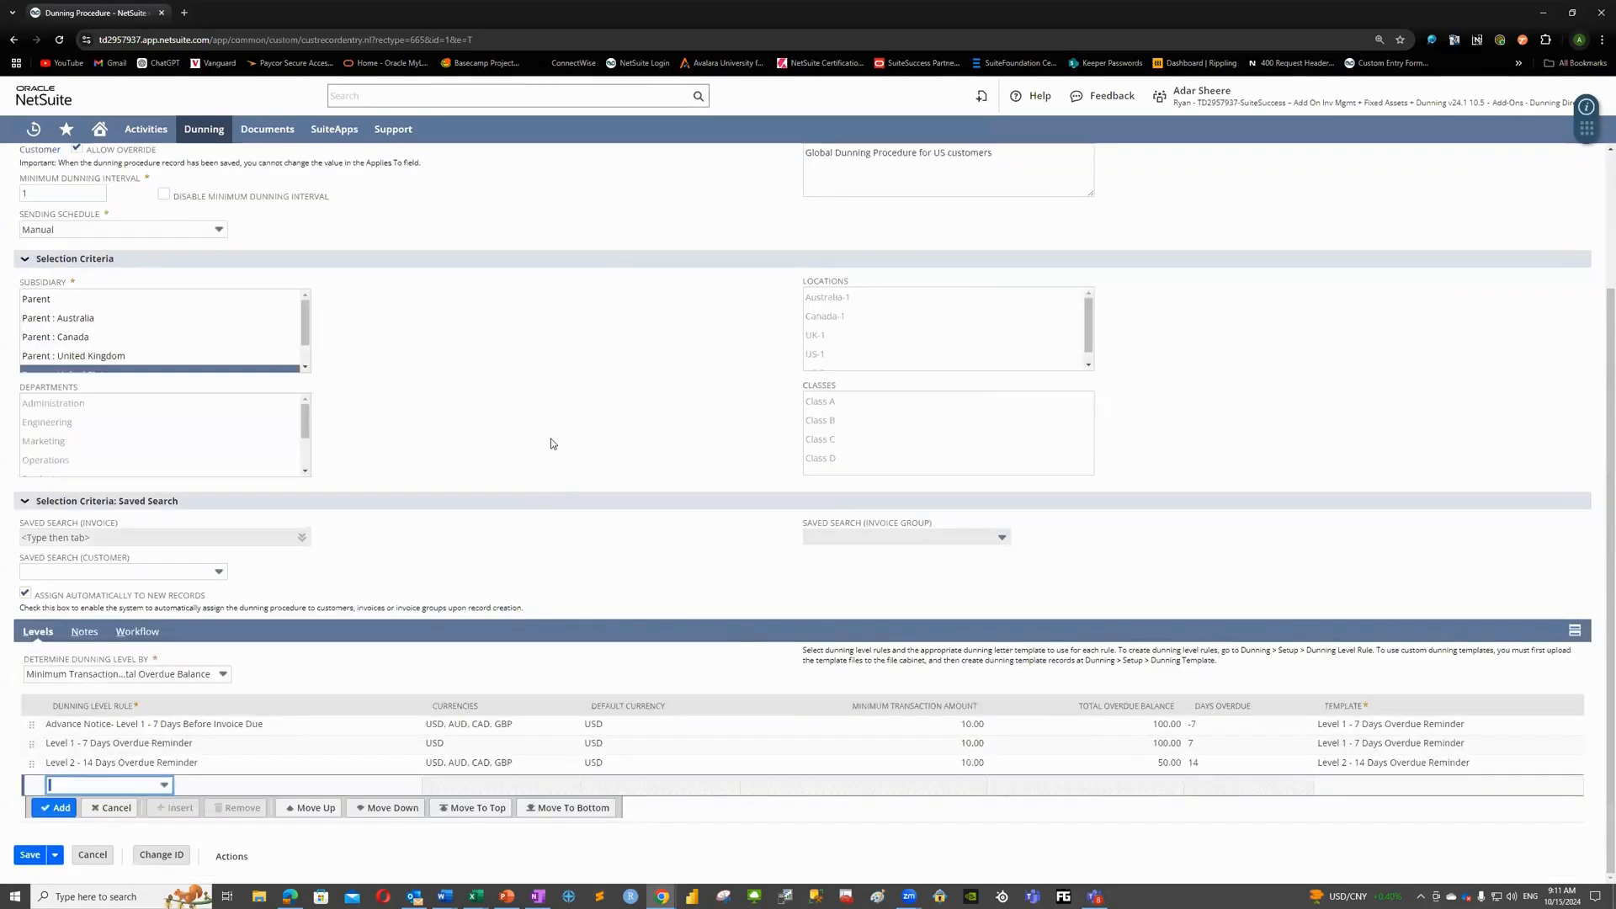
- Examine the Global Dunning Procedure's primary information, its Sending Schedule options and its selection criteria
{"action": "scroll", "coordinate": [551, 443], "scroll_direction": "up", "scroll_amount": 2}
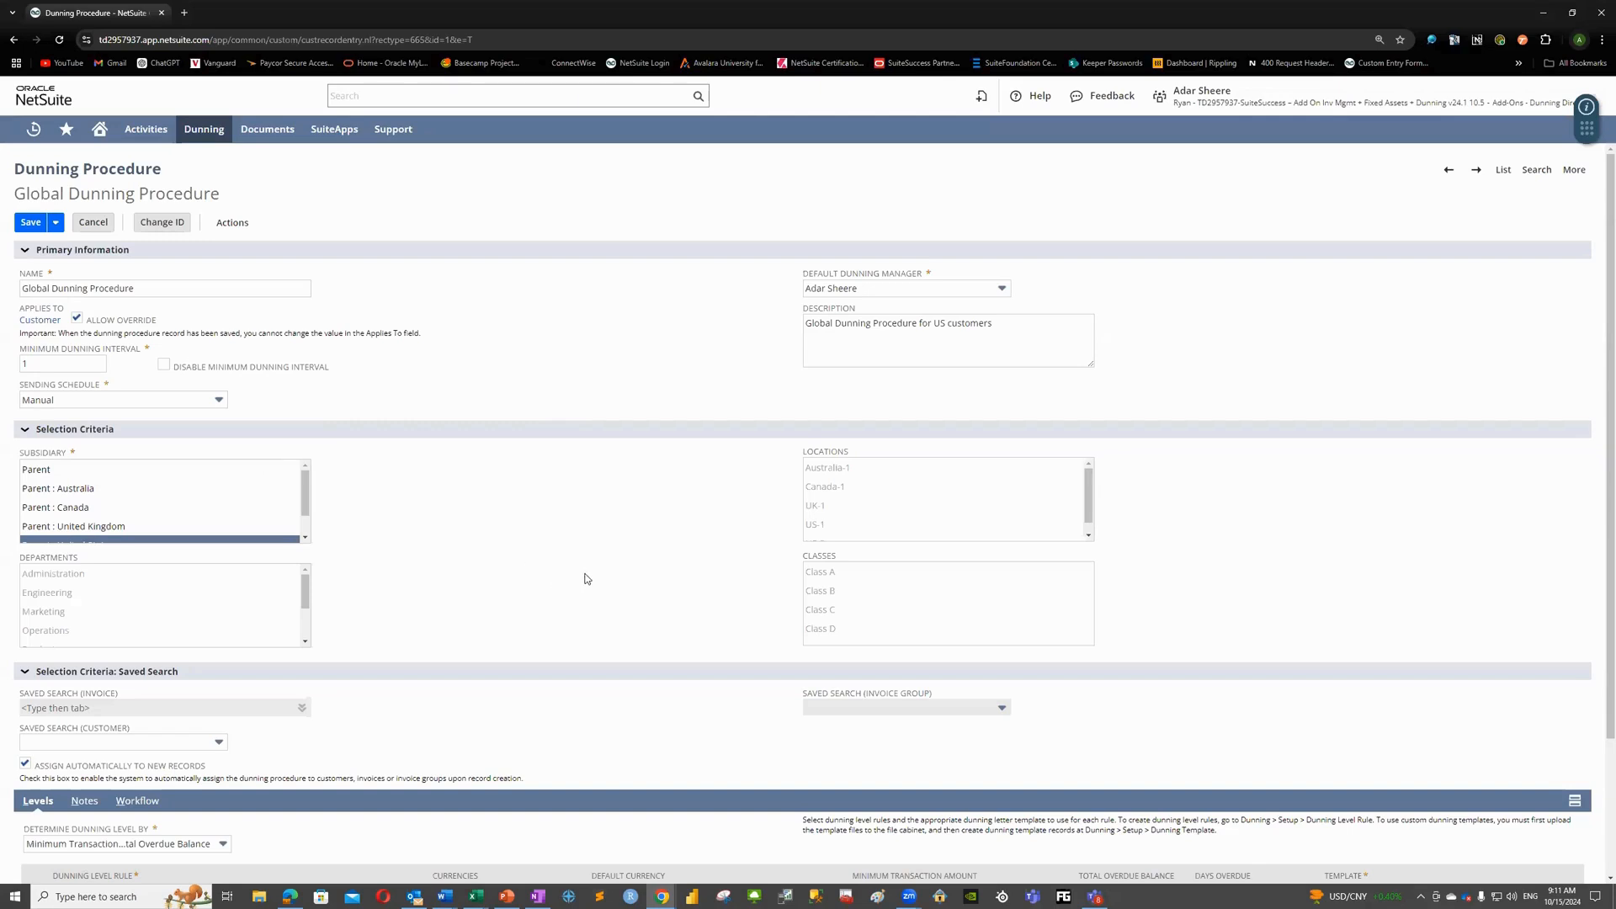
{"action": "left_click", "coordinate": [84, 402]}
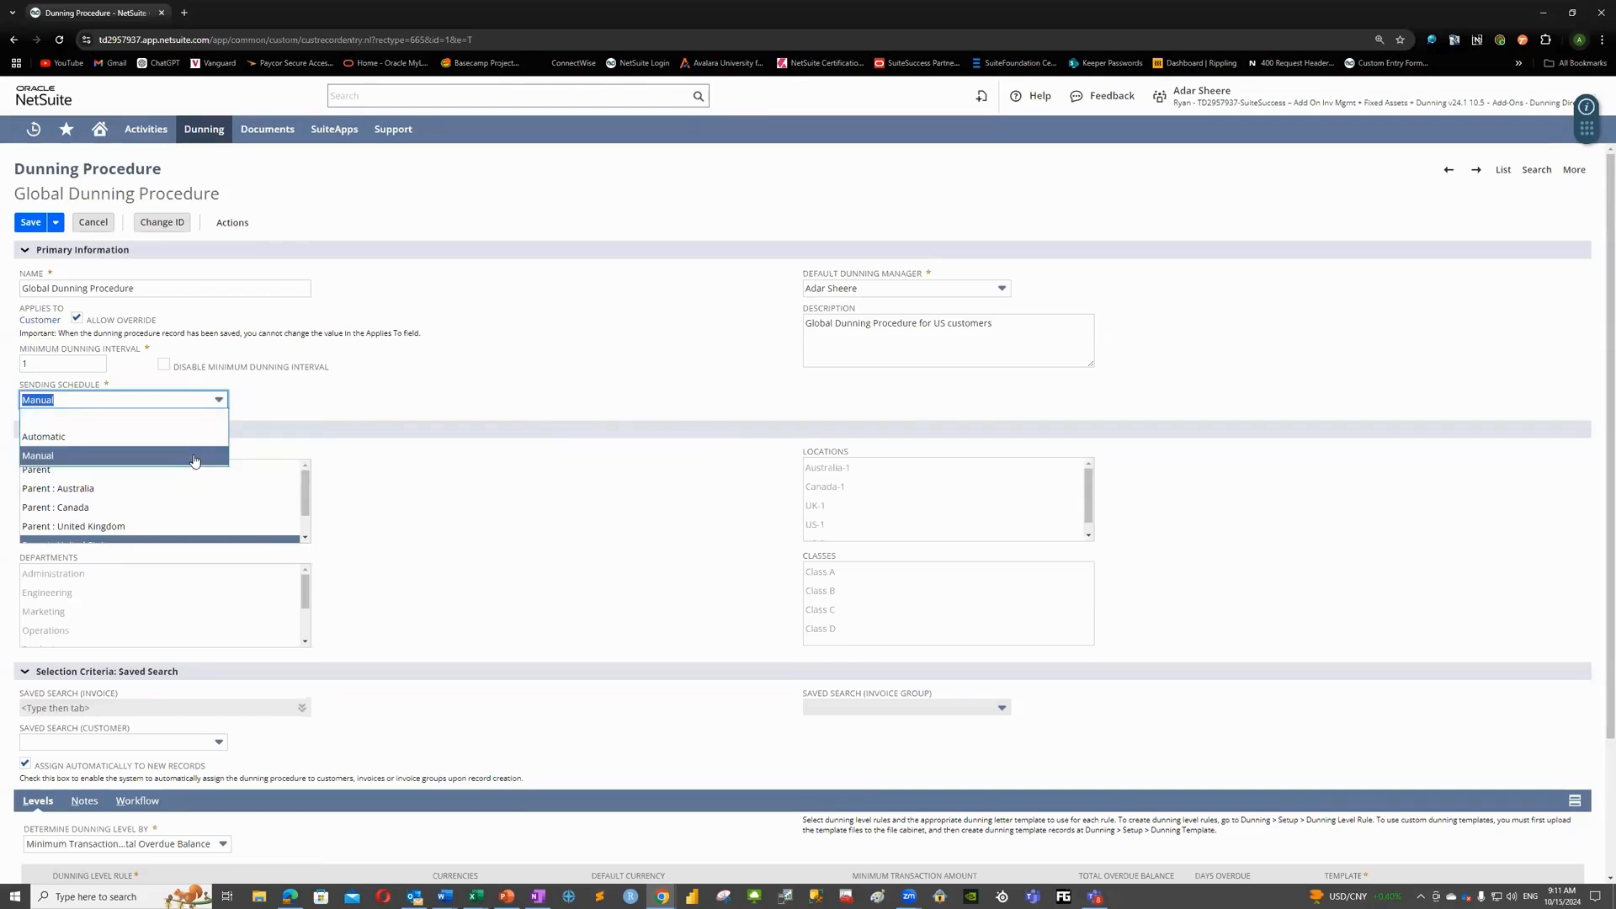
{"action": "left_click", "coordinate": [510, 495]}
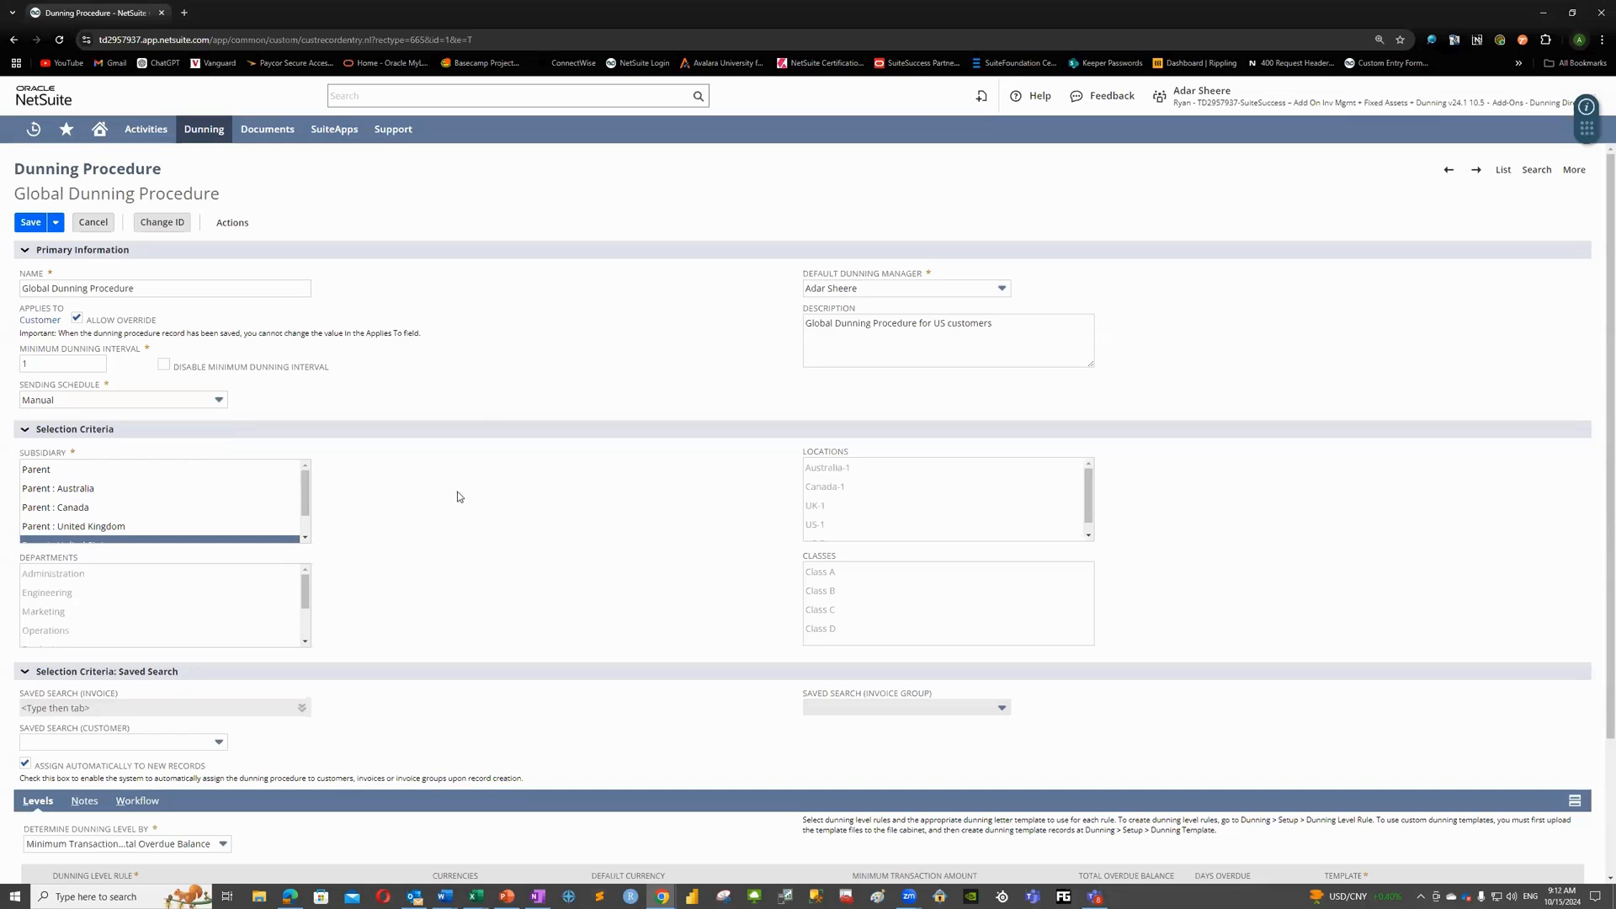
{"action": "left_click", "coordinate": [163, 401]}
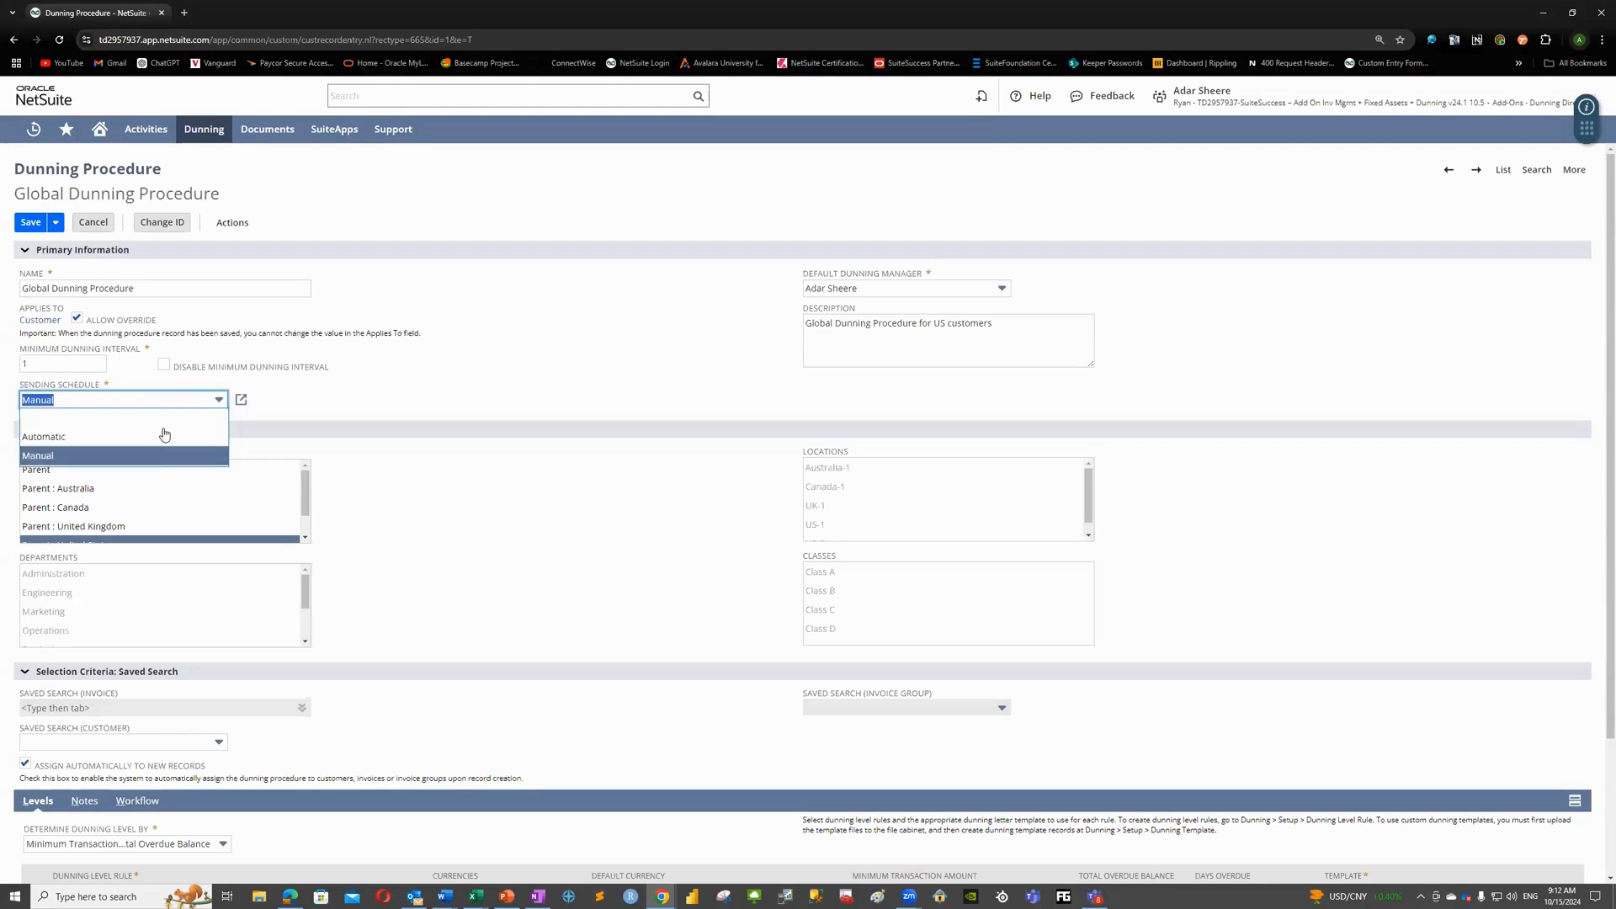
{"action": "left_click", "coordinate": [634, 422]}
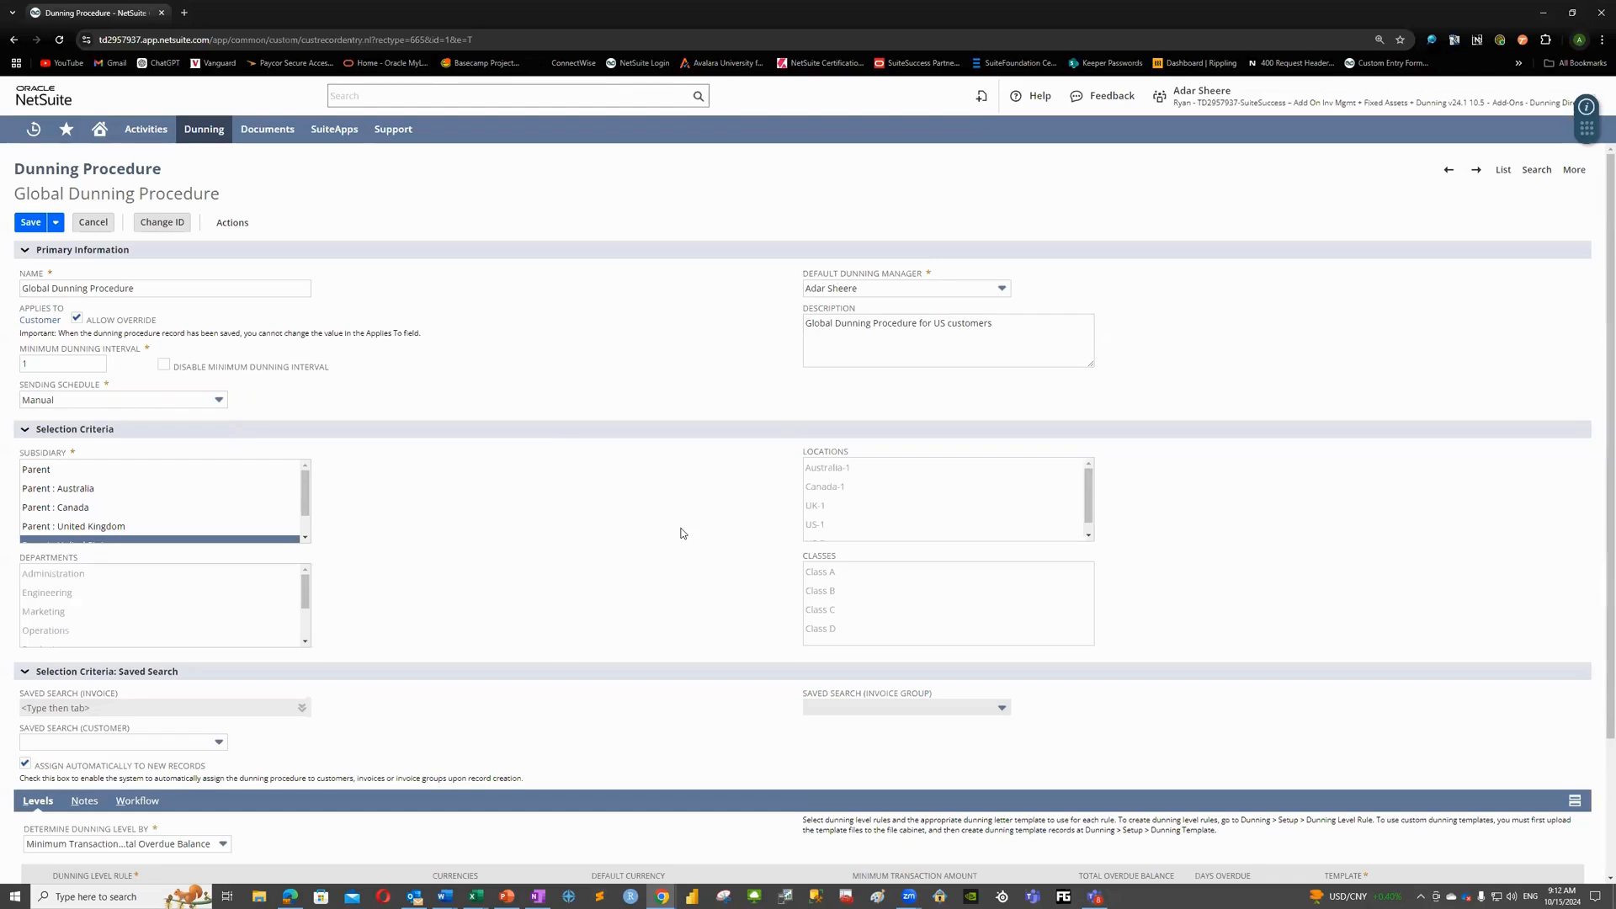
{"action": "scroll", "coordinate": [643, 515], "scroll_direction": "down", "scroll_amount": 1}
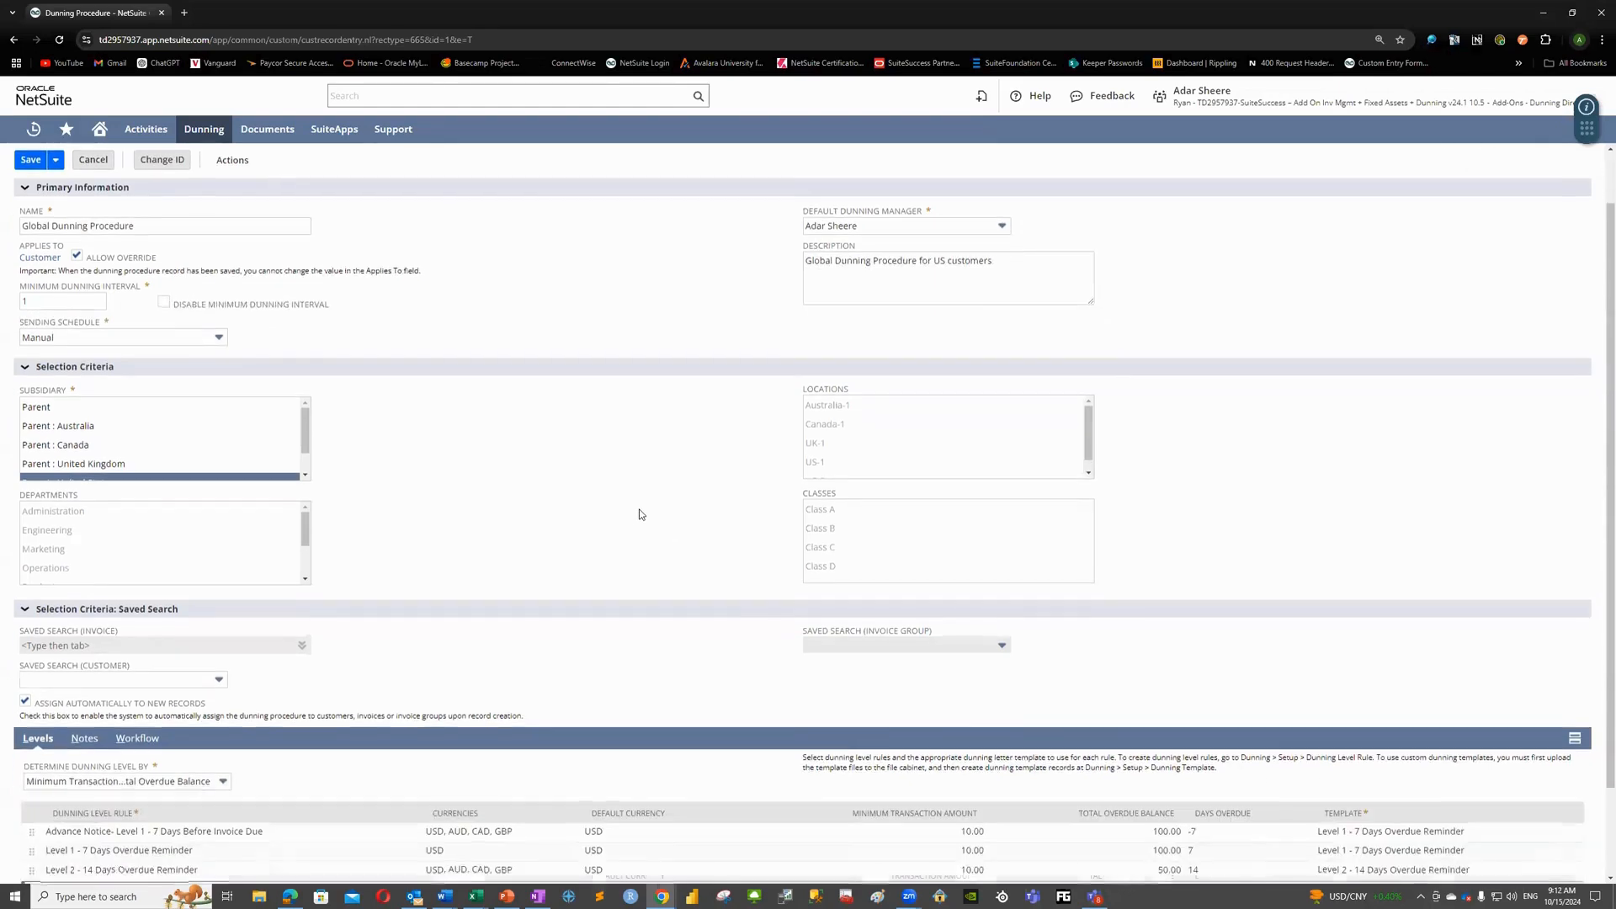
- Examine the Global Dunning Procedure's subsidiary selection and the days overdue of its dunning level rules
{"action": "scroll", "coordinate": [613, 510], "scroll_direction": "down", "scroll_amount": 2}
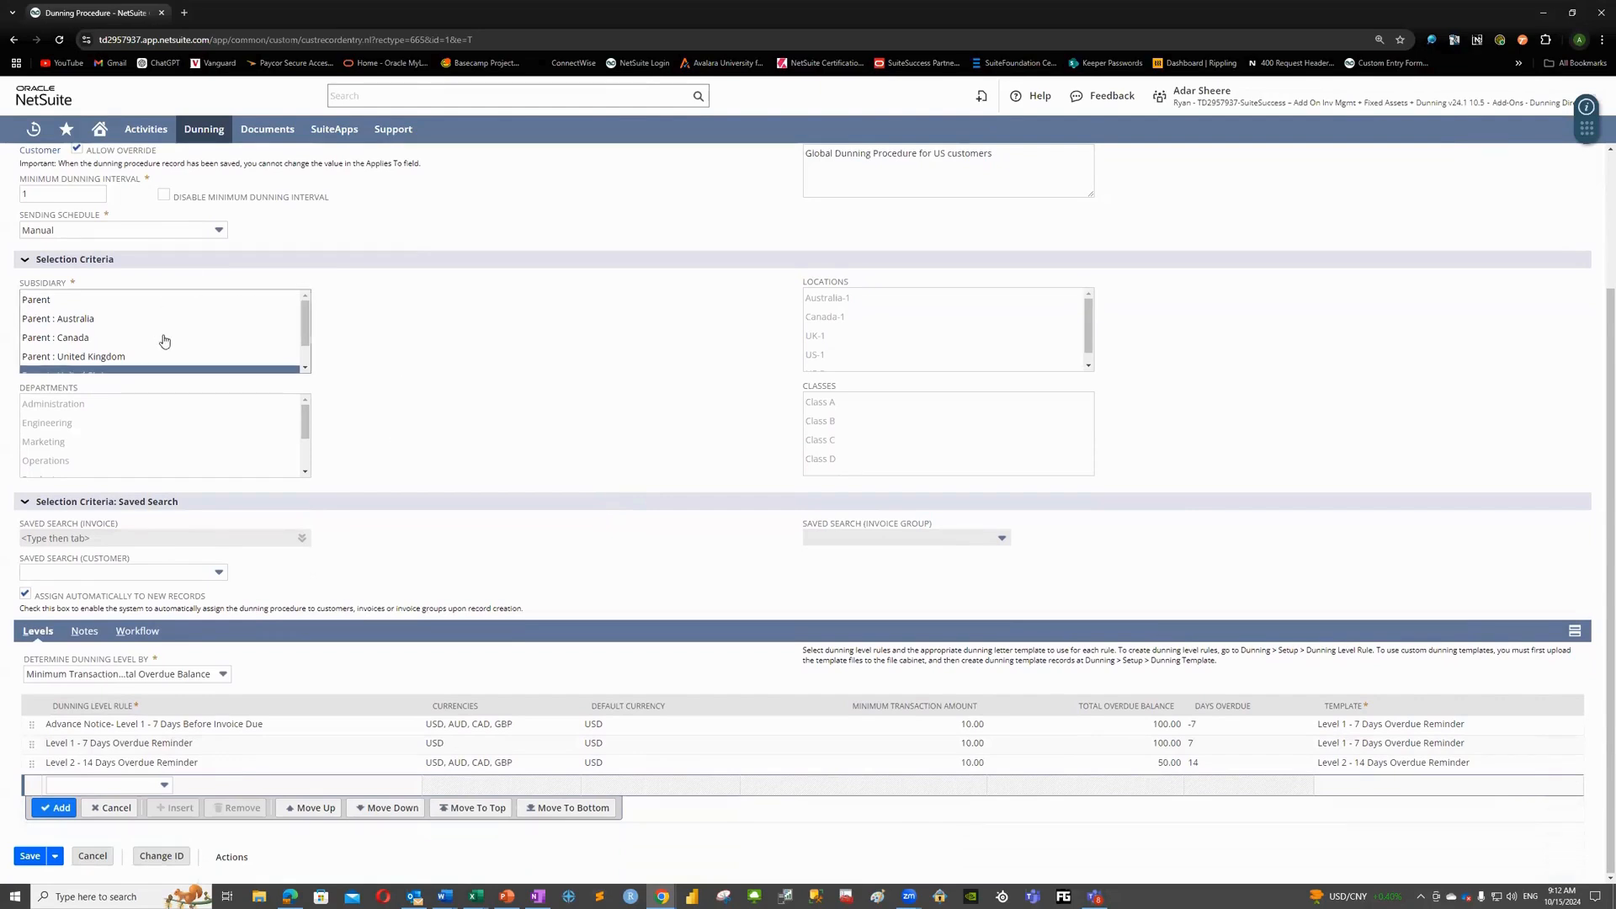
{"action": "scroll", "coordinate": [162, 349], "scroll_direction": "down", "scroll_amount": 1}
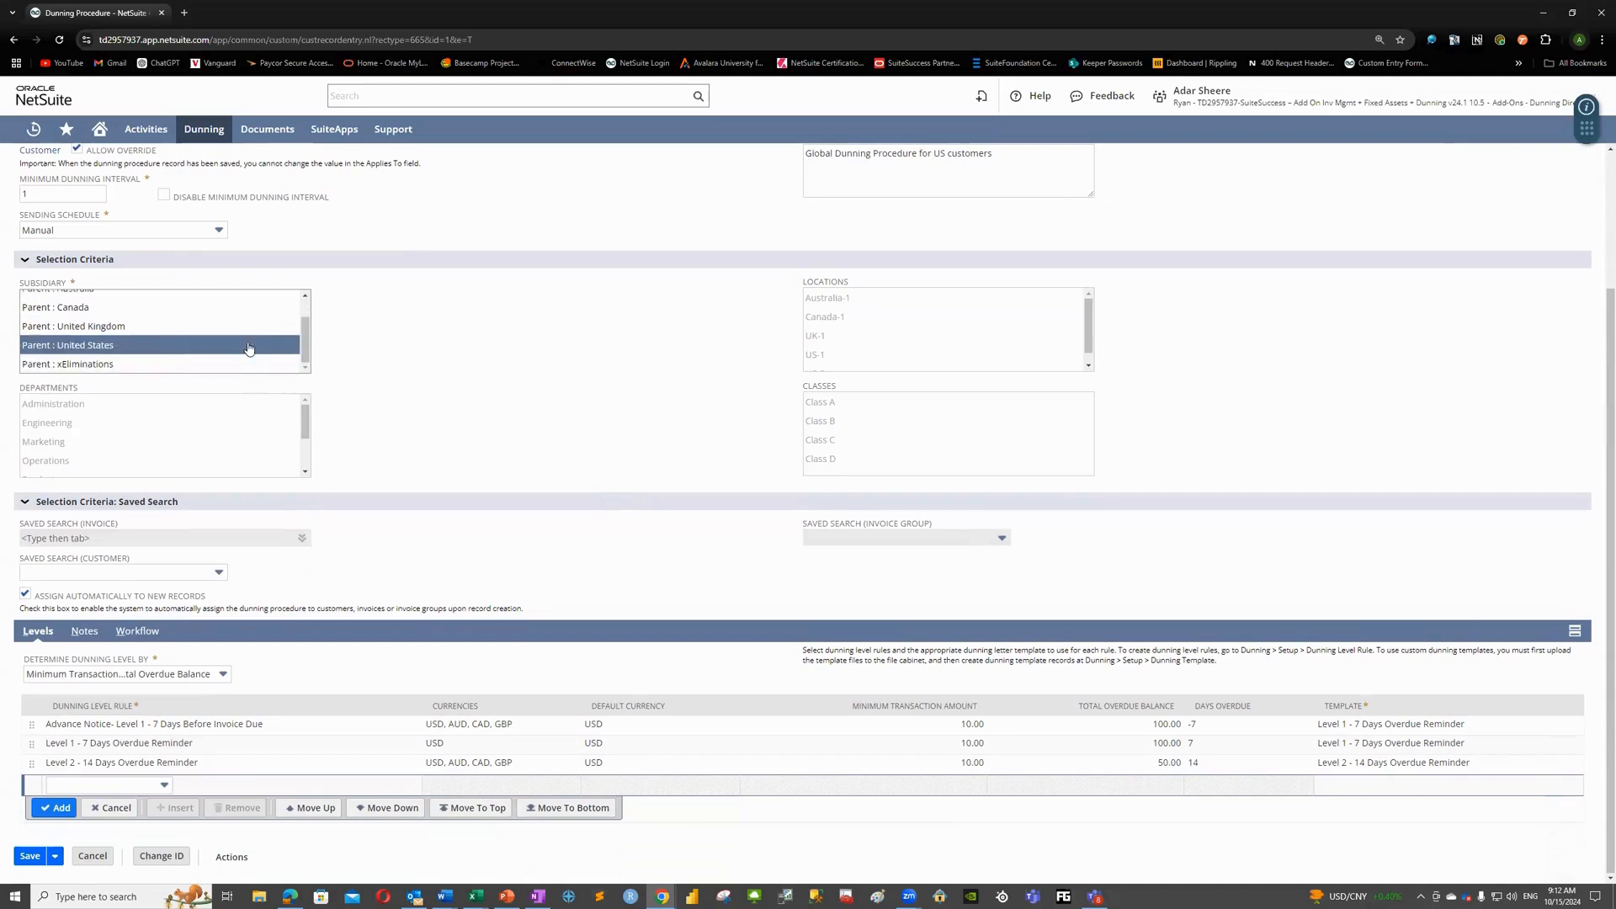
{"action": "scroll", "coordinate": [234, 354], "scroll_direction": "up", "scroll_amount": 1}
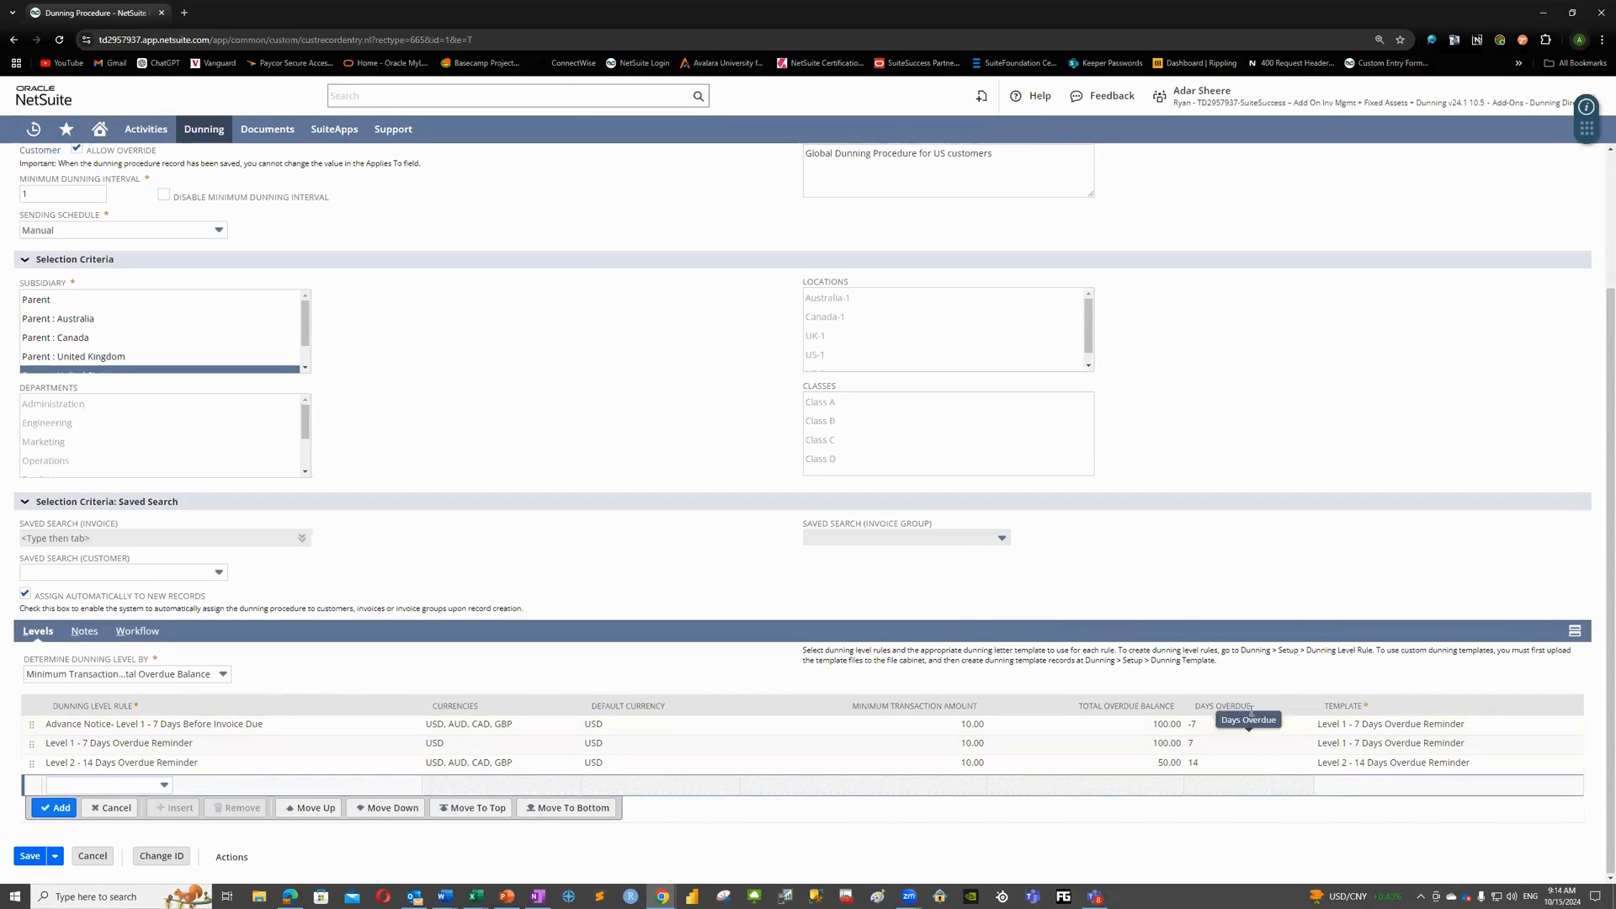
{"action": "left_click_drag", "start_coordinate": [1197, 709], "coordinate": [1248, 708]}
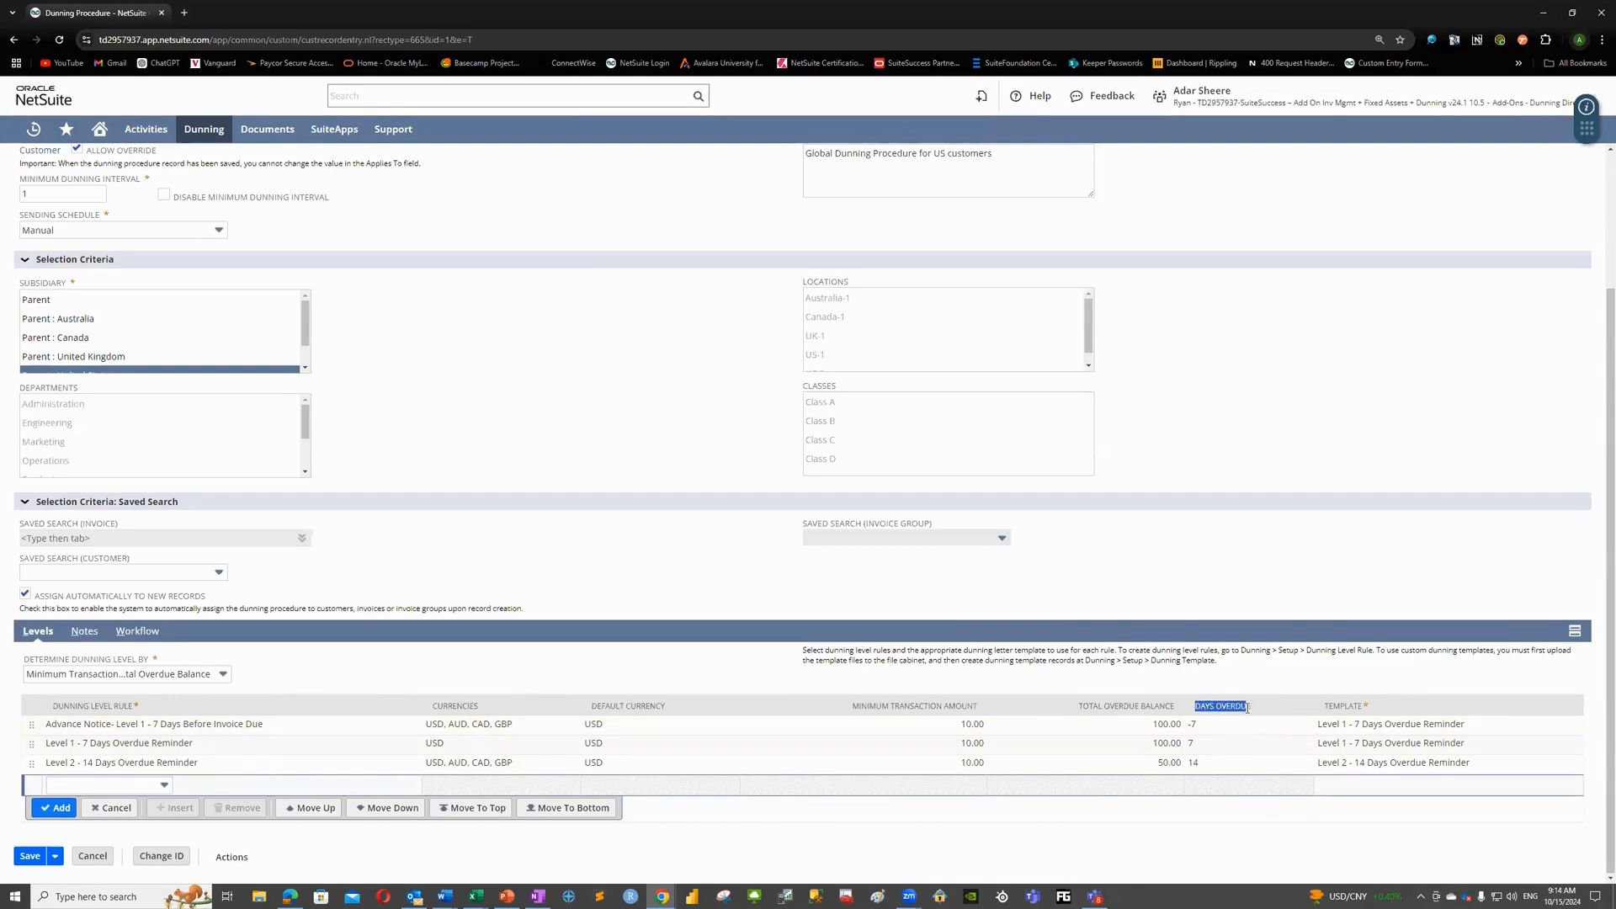
{"action": "left_click", "coordinate": [1212, 706]}
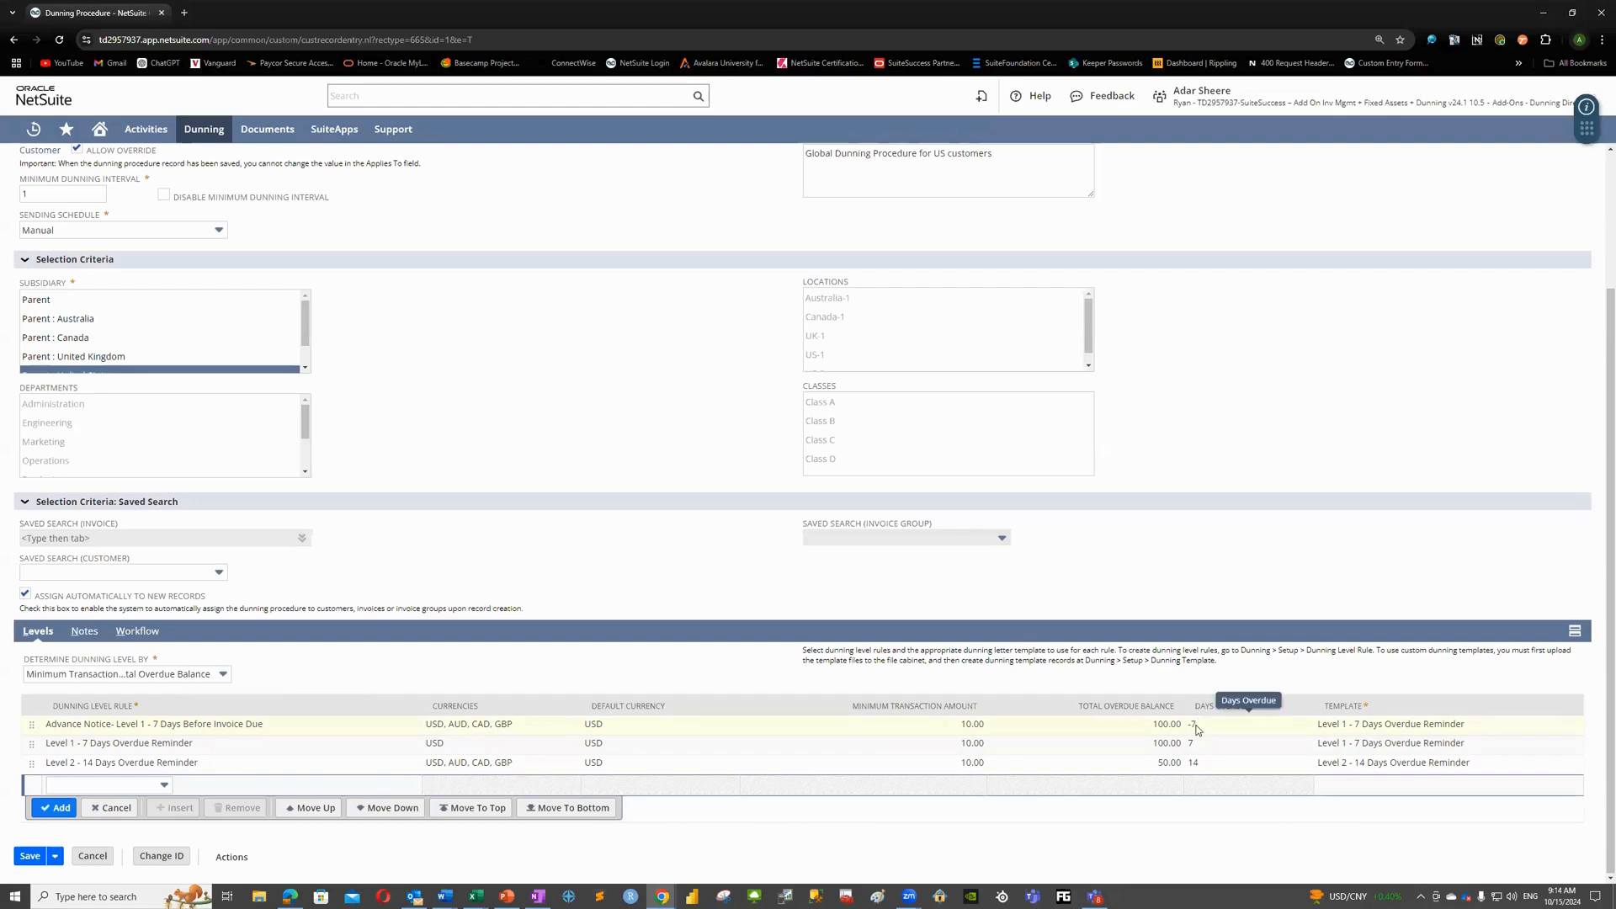
{"action": "scroll", "coordinate": [649, 754], "scroll_direction": "up", "scroll_amount": 1}
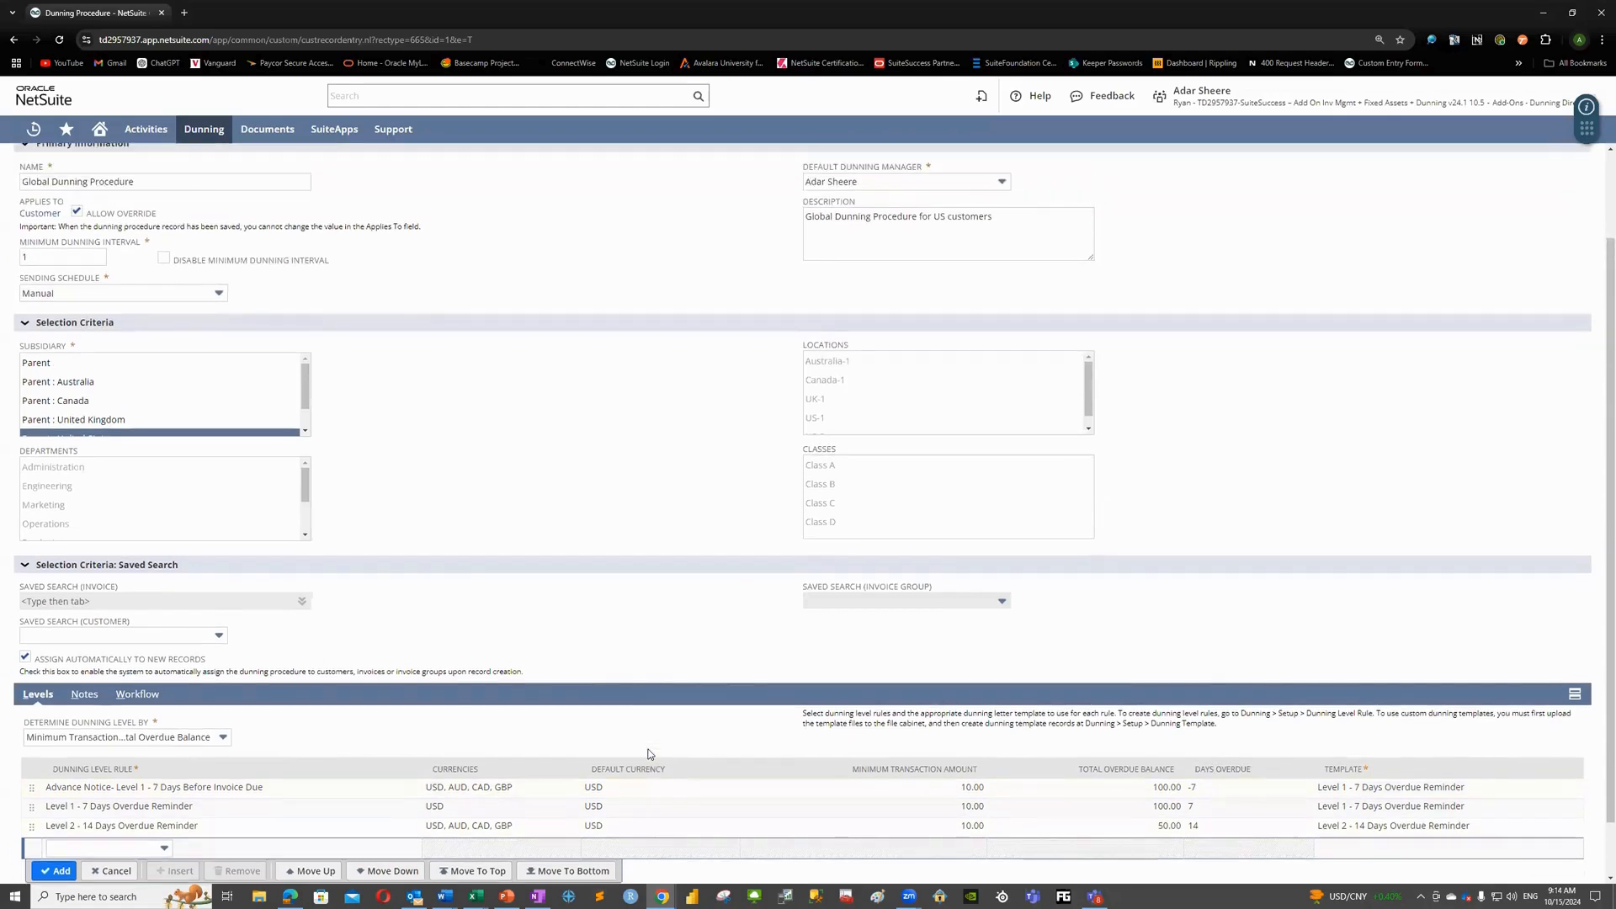
{"action": "scroll", "coordinate": [659, 740], "scroll_direction": "up", "scroll_amount": 2}
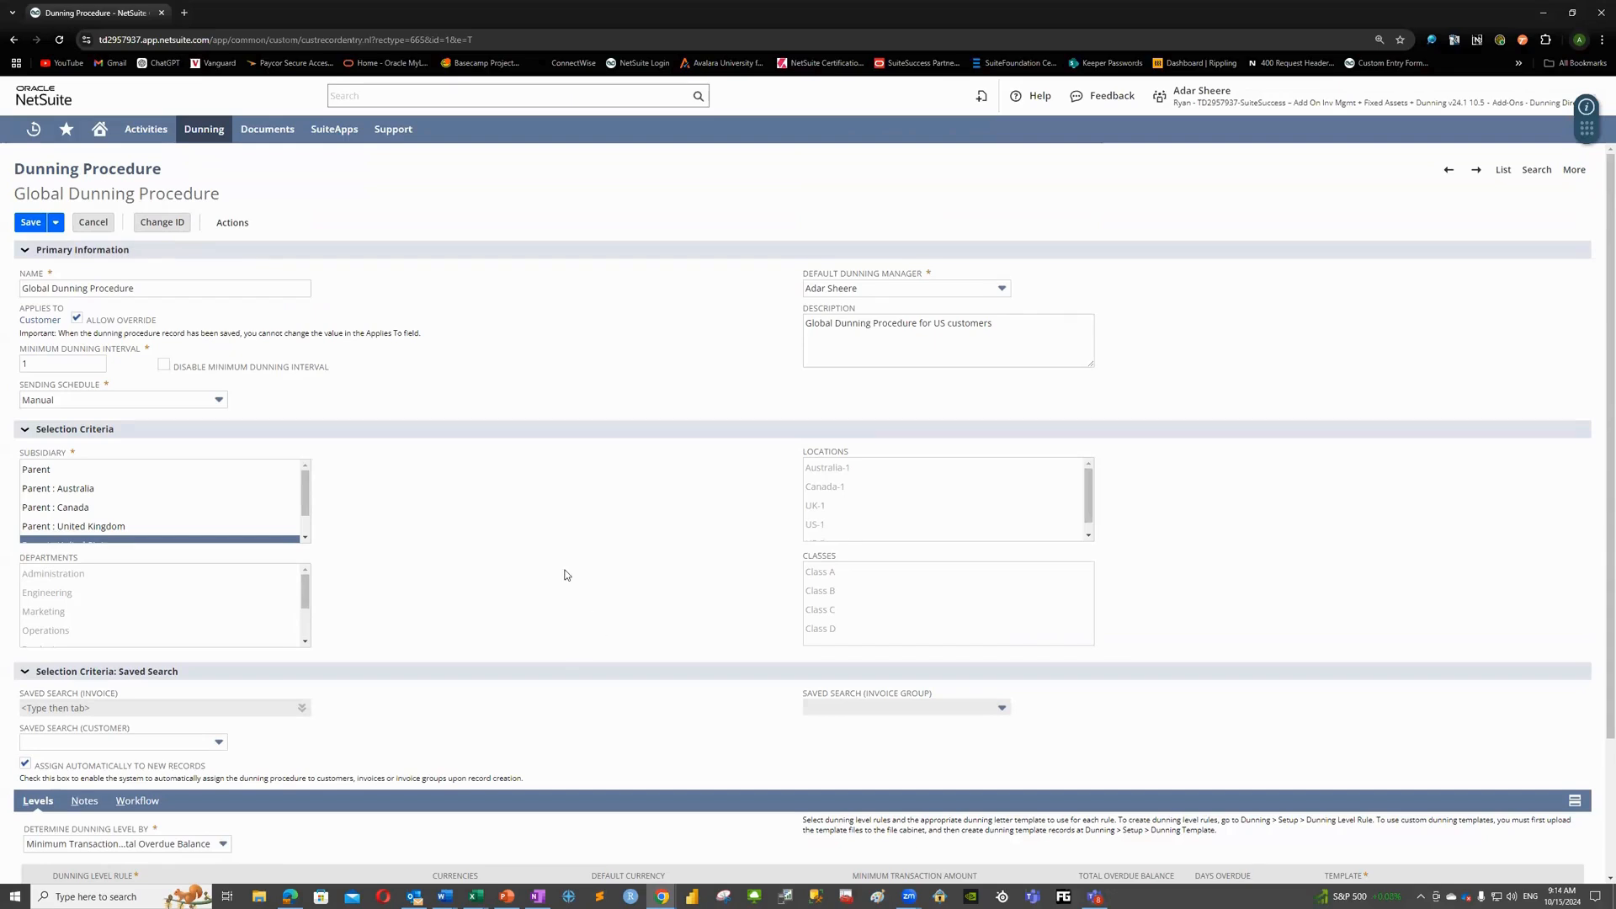
- Check the Customer settings item on the Dunnings Process slide in PowerPoint and return to the dunning procedure in NetSuite
{"action": "left_click", "coordinate": [506, 896]}
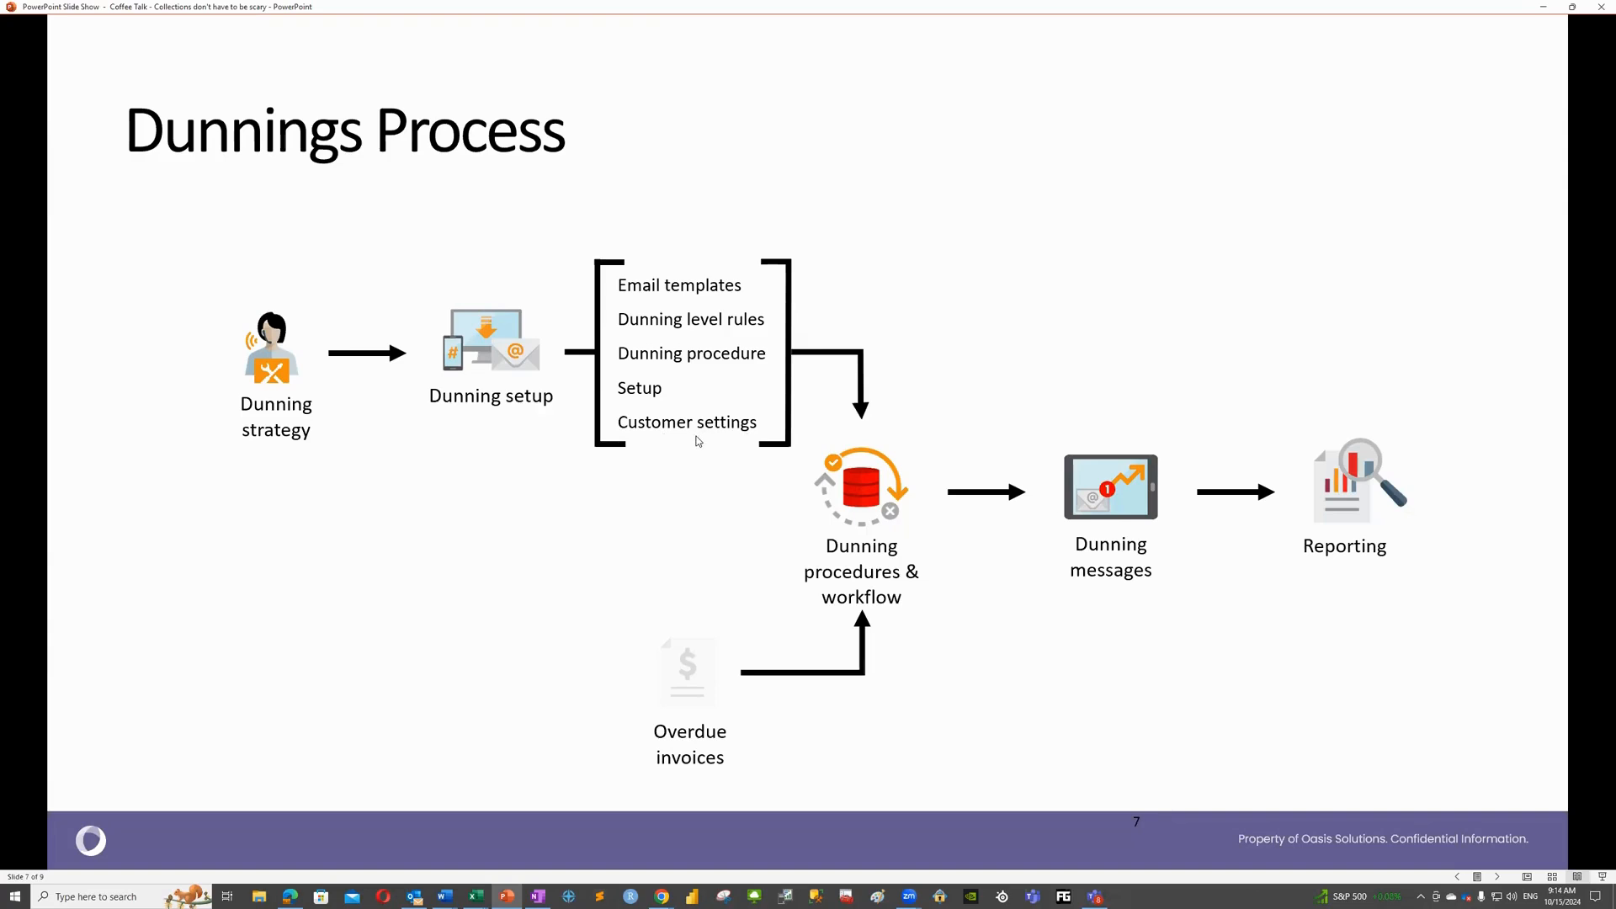
{"action": "left_click", "coordinate": [1544, 11]}
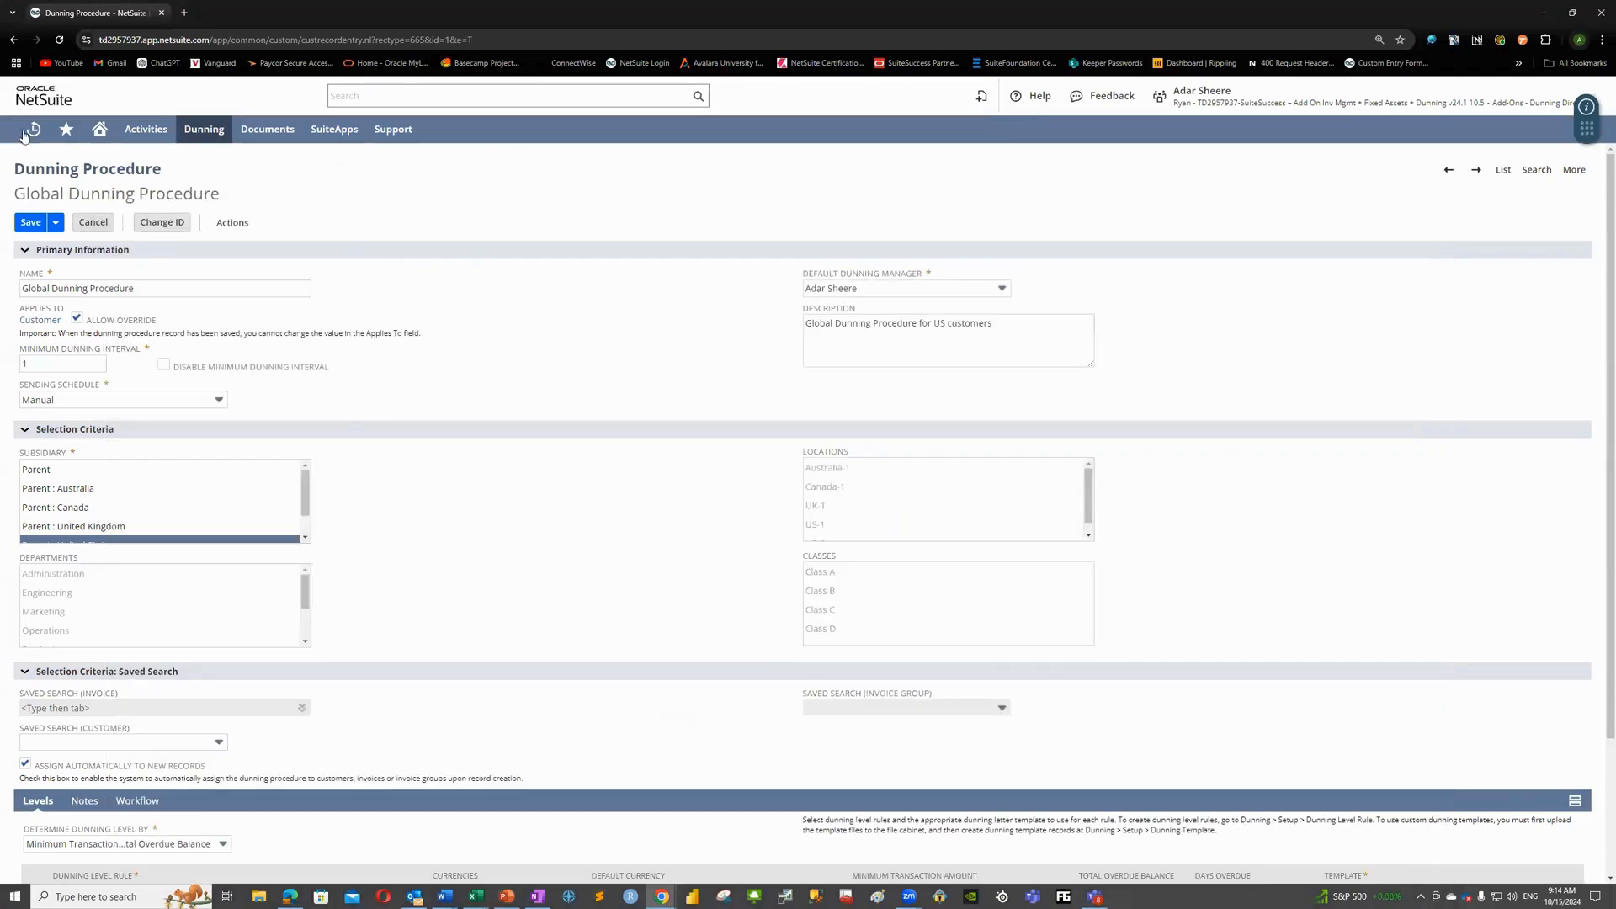
- Open the recently viewed Crownwood Distributors customer record for editing and display its Dunning settings
{"action": "mouse_move", "coordinate": [32, 130]}
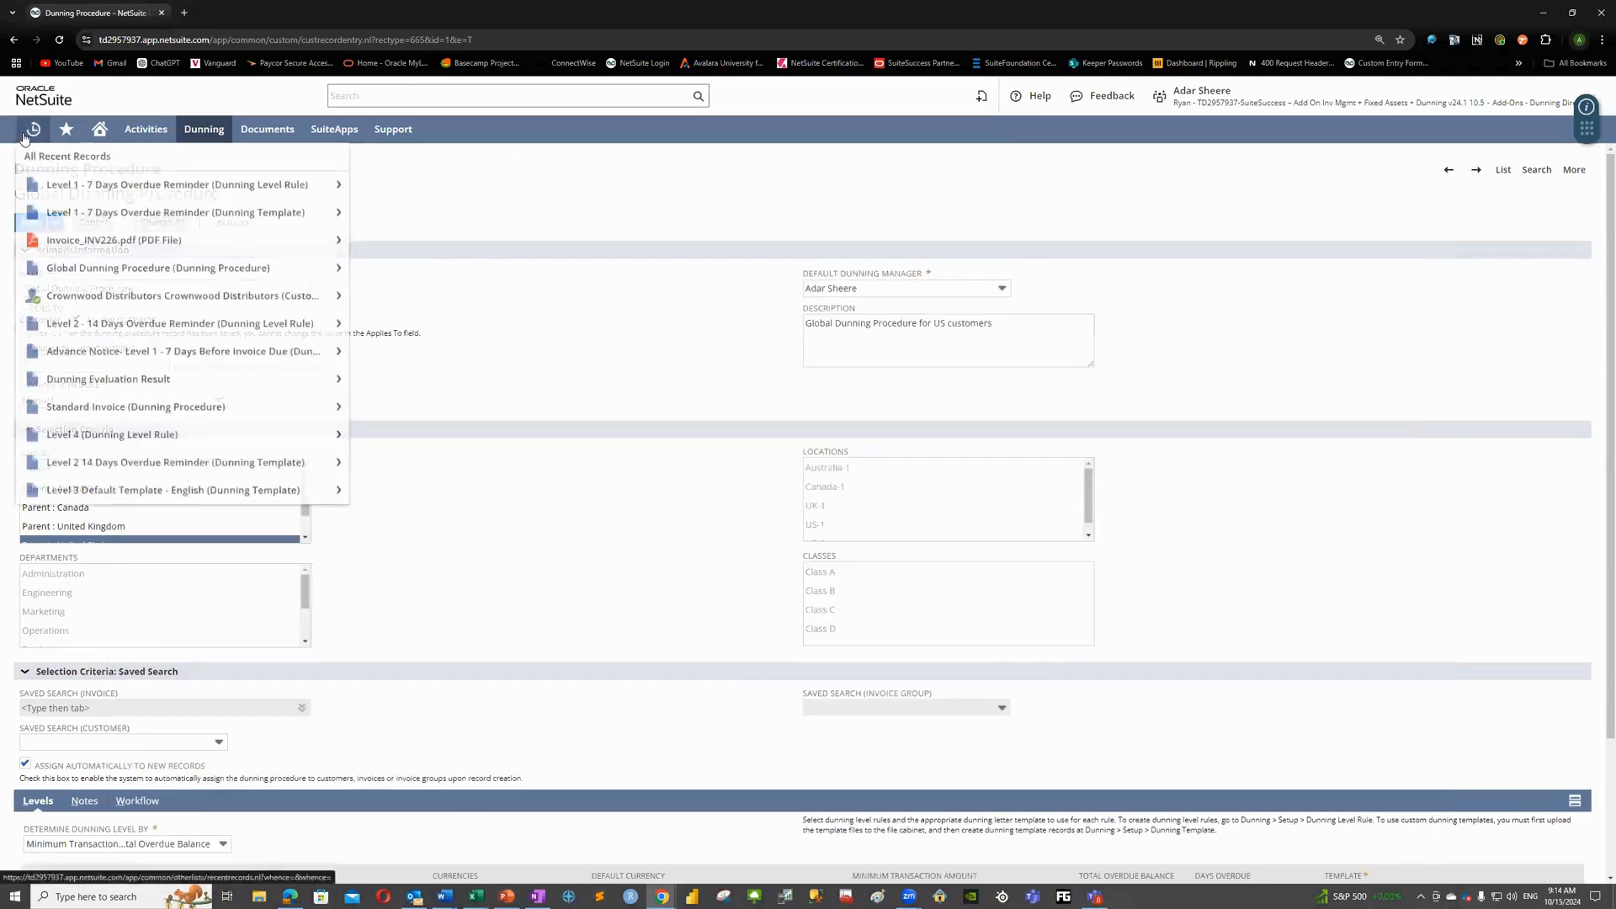
{"action": "left_click", "coordinate": [113, 330]}
{"action": "left_click", "coordinate": [867, 121]}
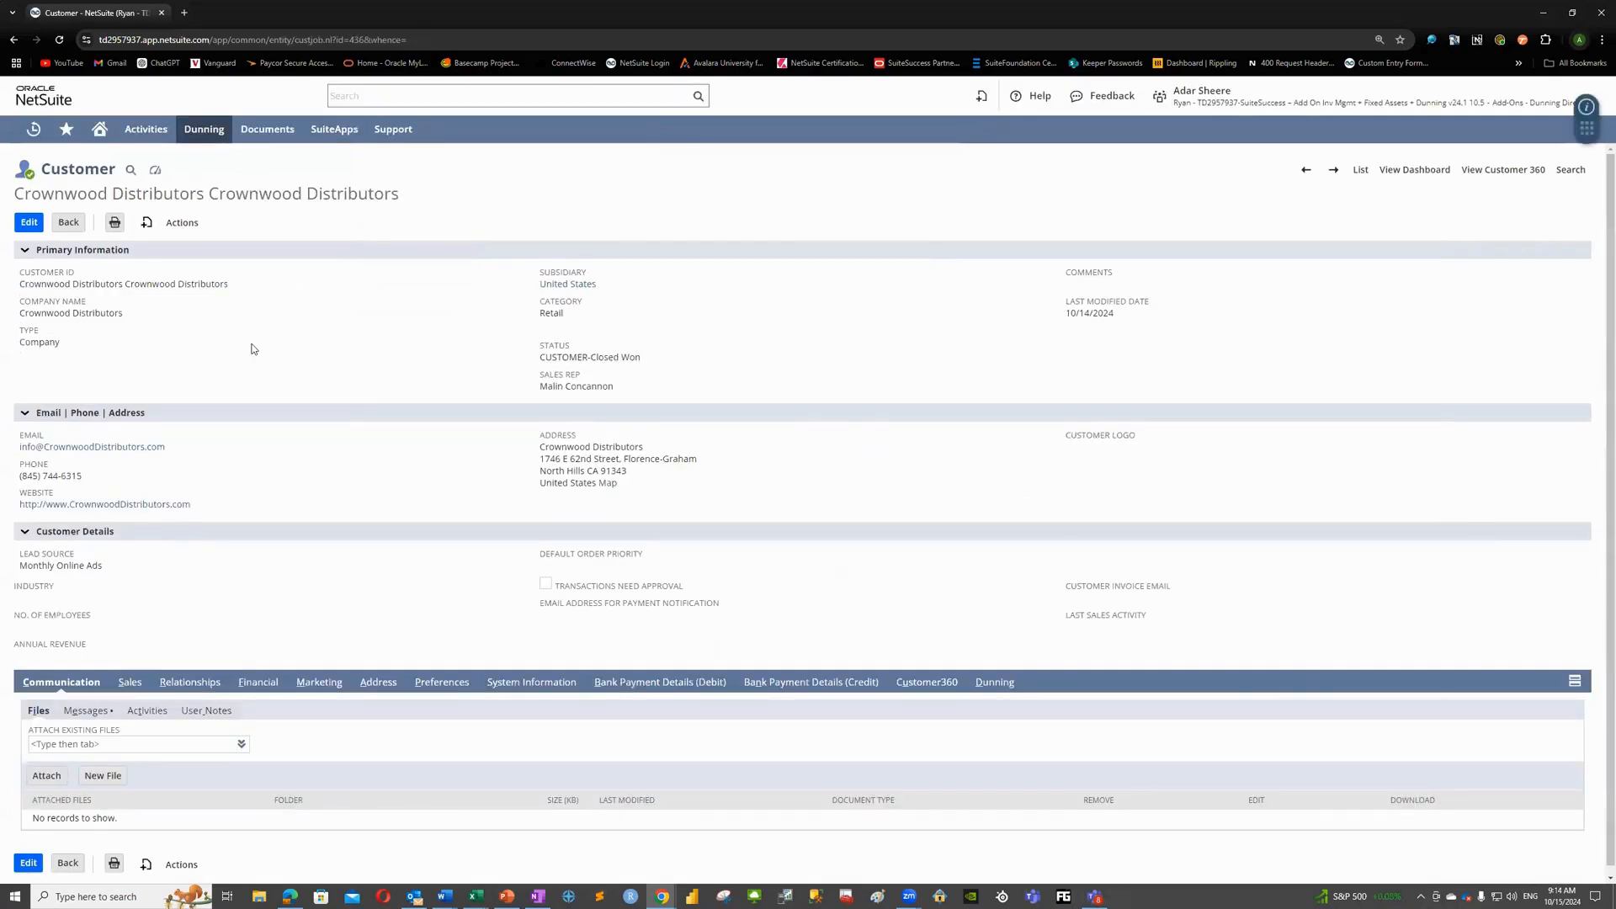
{"action": "left_click", "coordinate": [38, 229]}
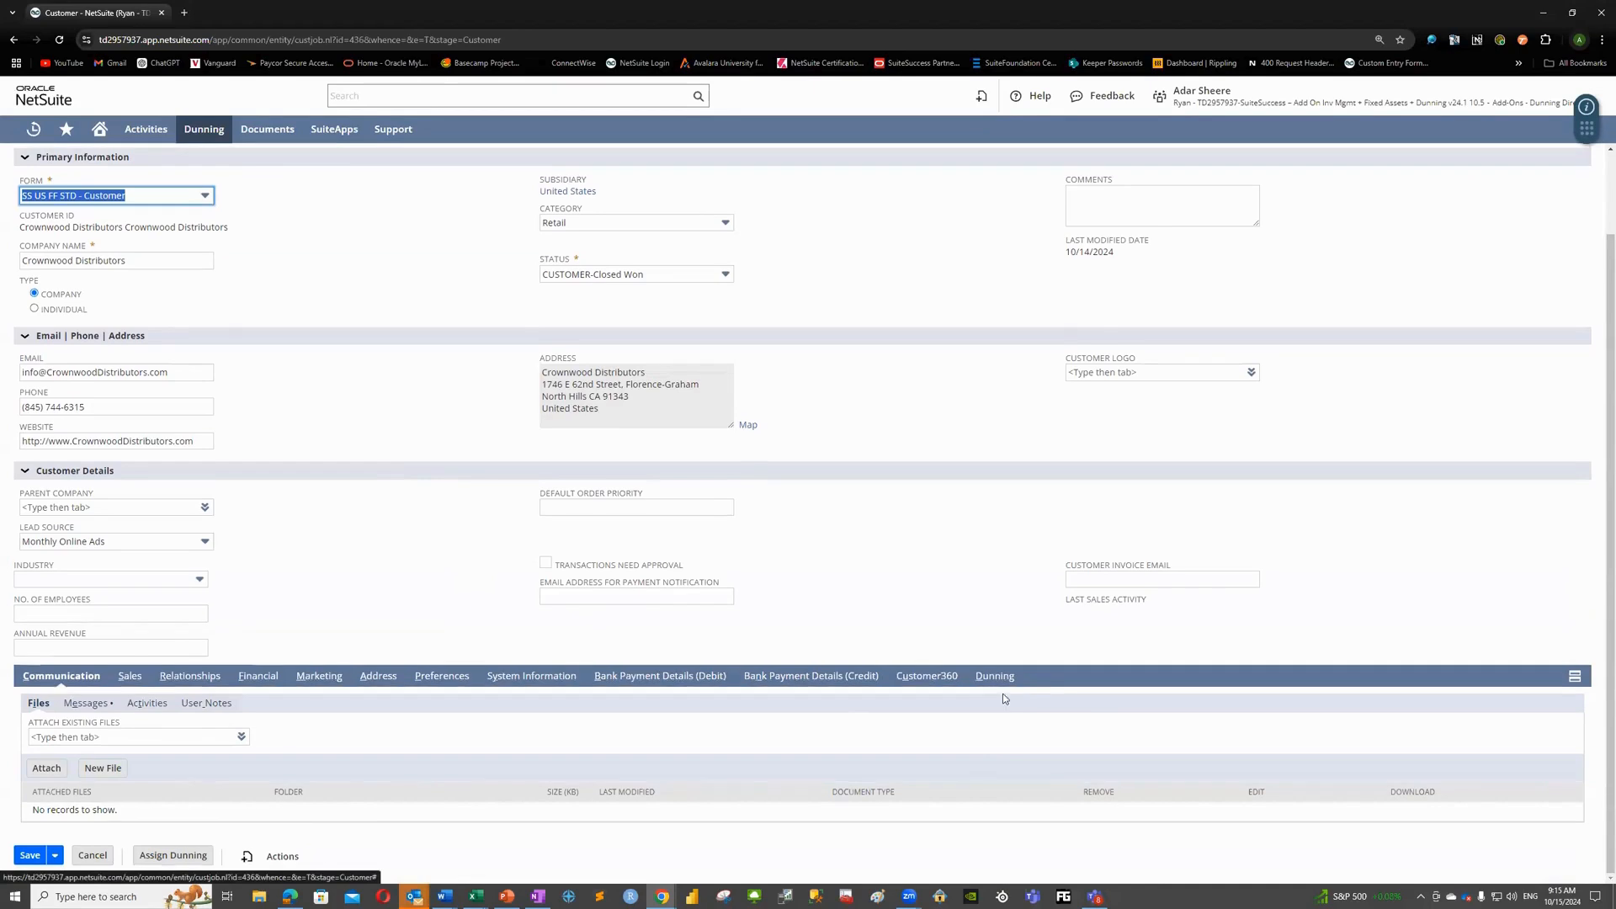
{"action": "left_click", "coordinate": [995, 679]}
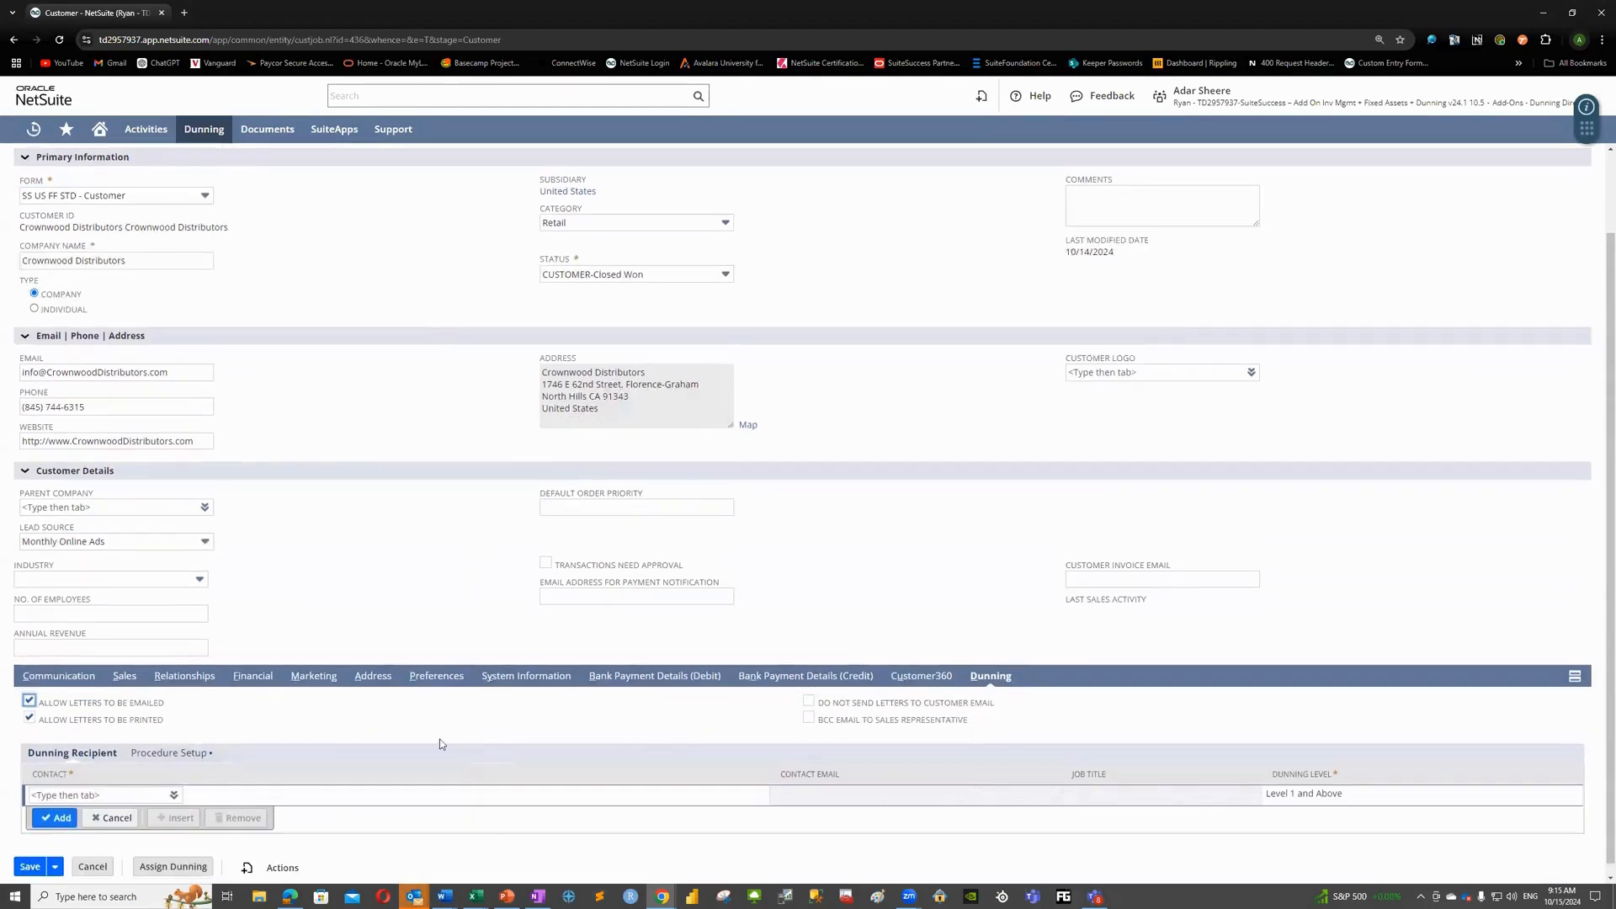
- Examine the customer's letter delivery options, email field and Dunning Recipient contact line
{"action": "left_click", "coordinate": [399, 718]}
{"action": "left_click_drag", "start_coordinate": [195, 377], "coordinate": [8, 381]}
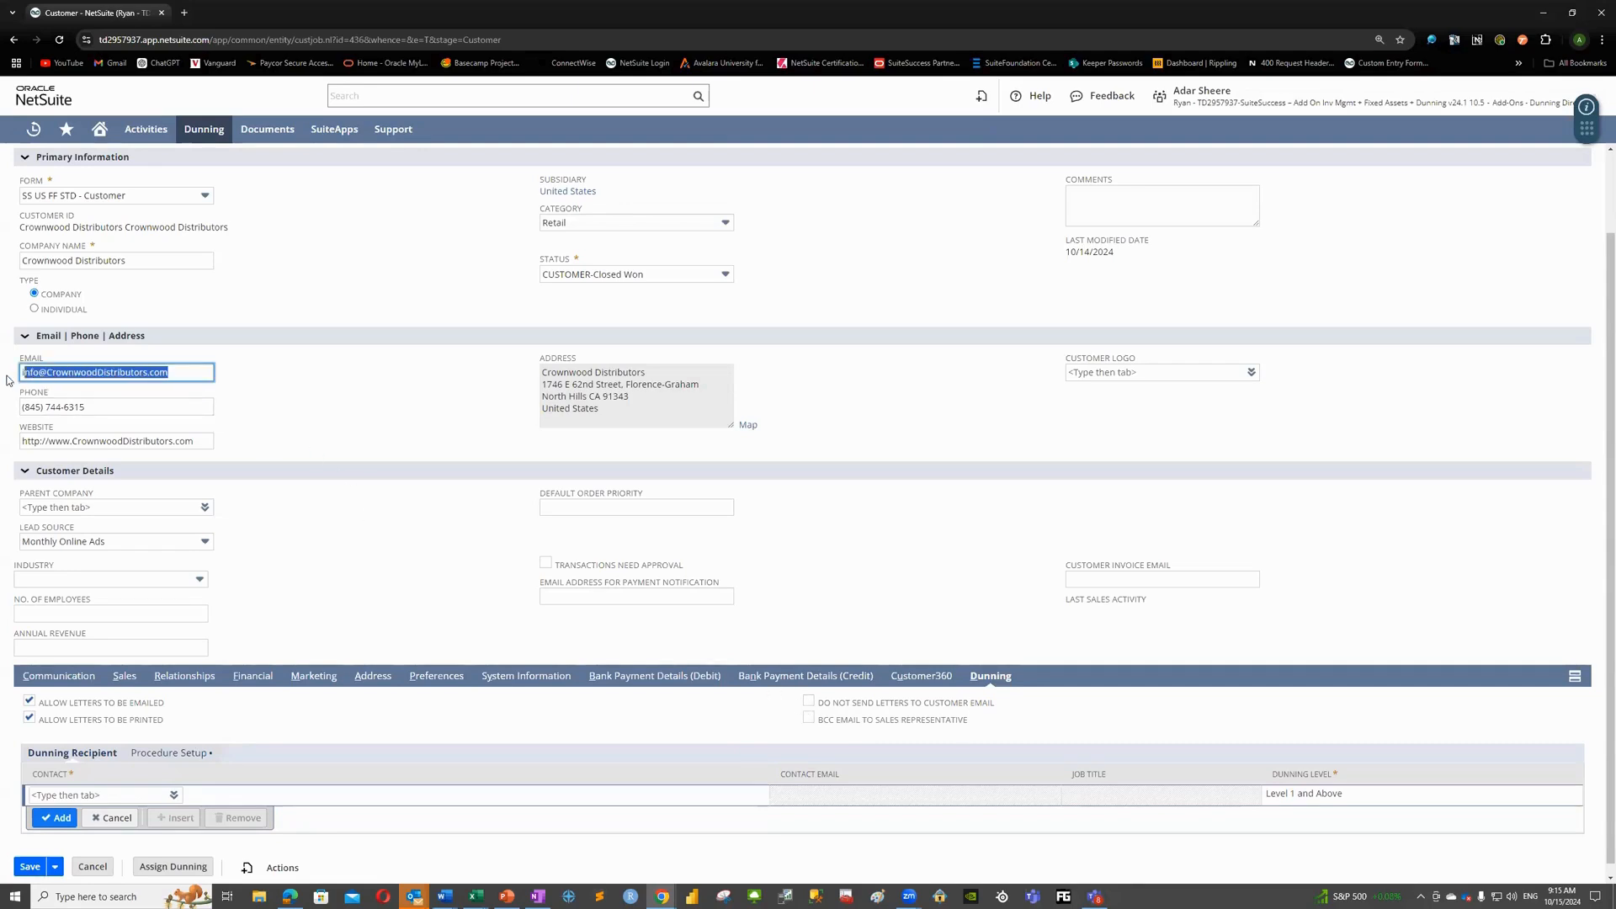
{"action": "left_click", "coordinate": [398, 405]}
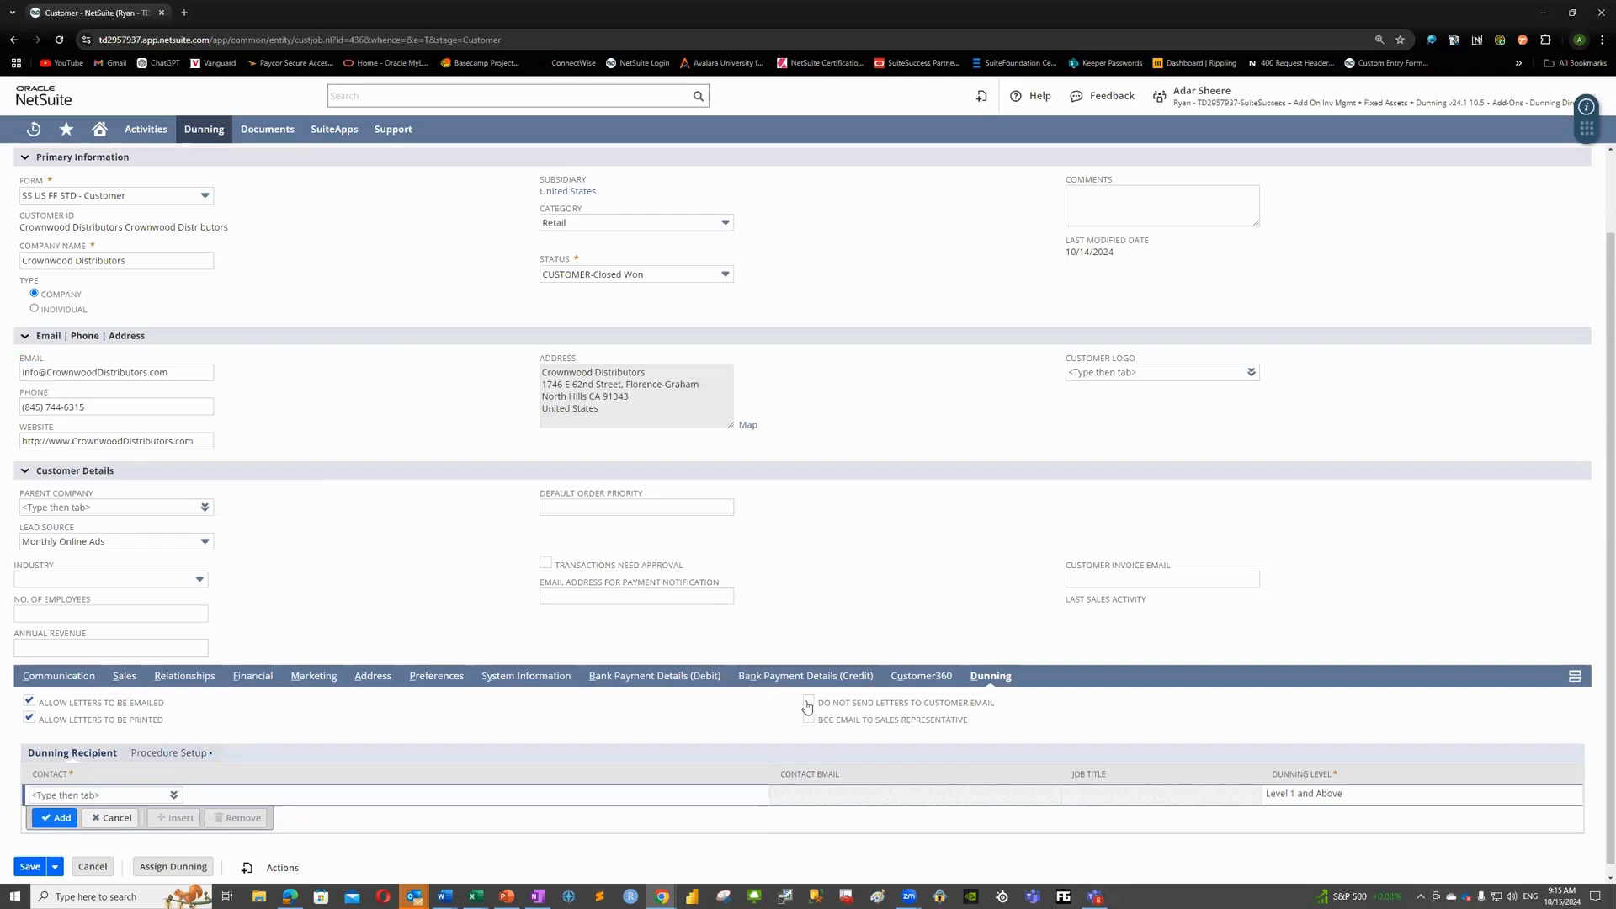
{"action": "left_click", "coordinate": [114, 796]}
{"action": "left_click", "coordinate": [454, 719]}
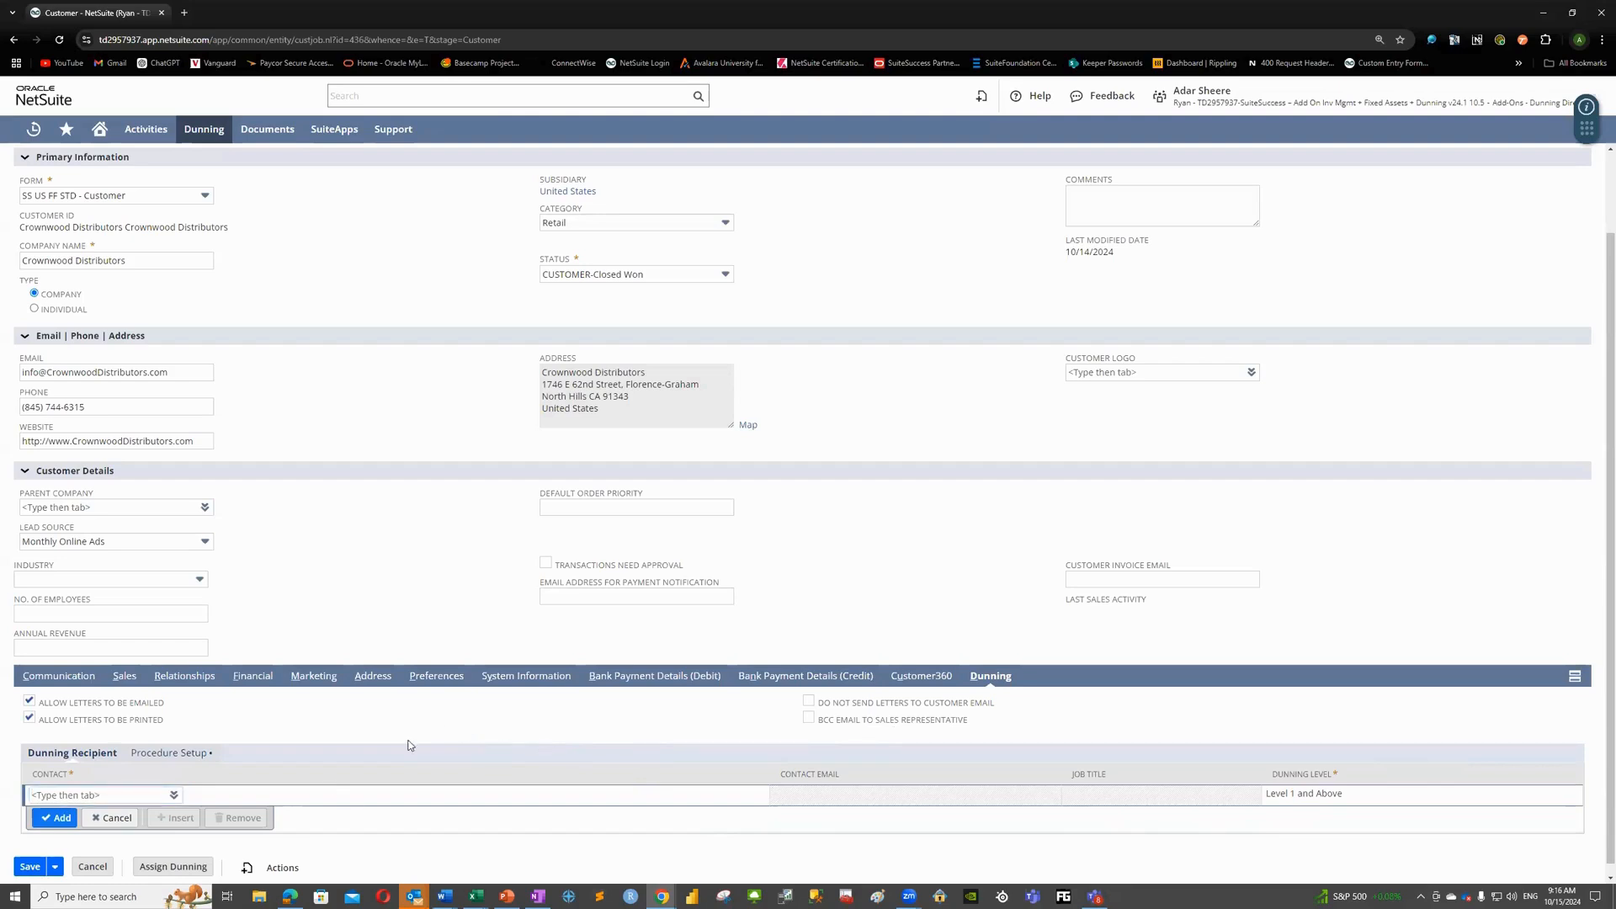
- Review the customer's dunning Procedure Setup and the choices available for its Dunning Procedure
{"action": "left_click", "coordinate": [169, 755]}
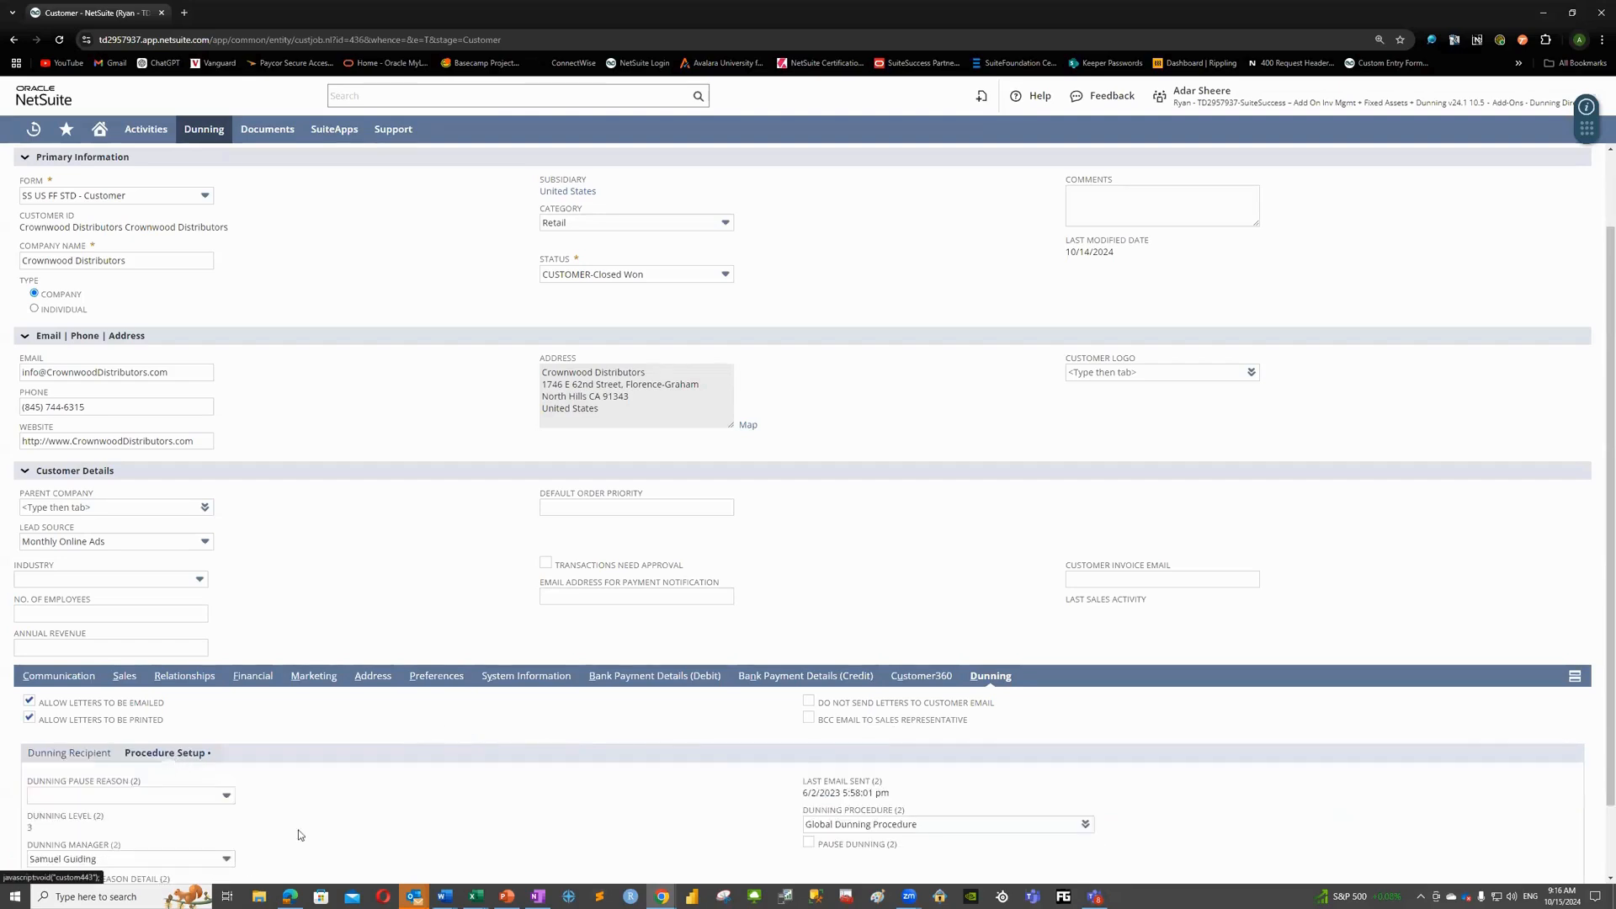
{"action": "scroll", "coordinate": [395, 758], "scroll_direction": "down", "scroll_amount": 1}
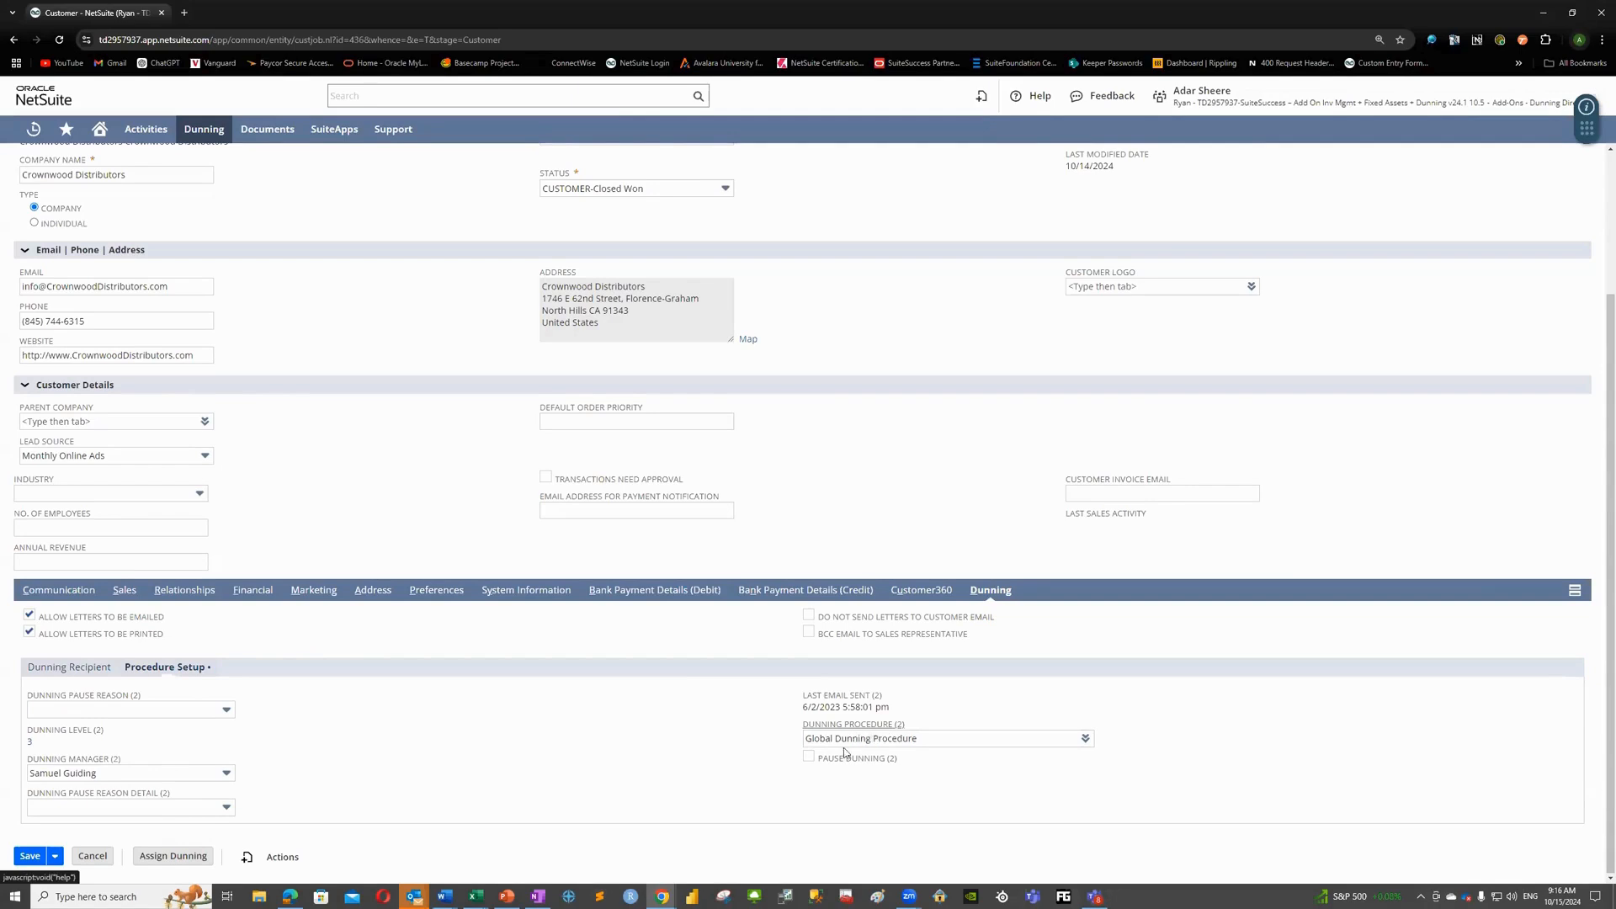
{"action": "left_click_drag", "start_coordinate": [897, 738], "coordinate": [804, 739]}
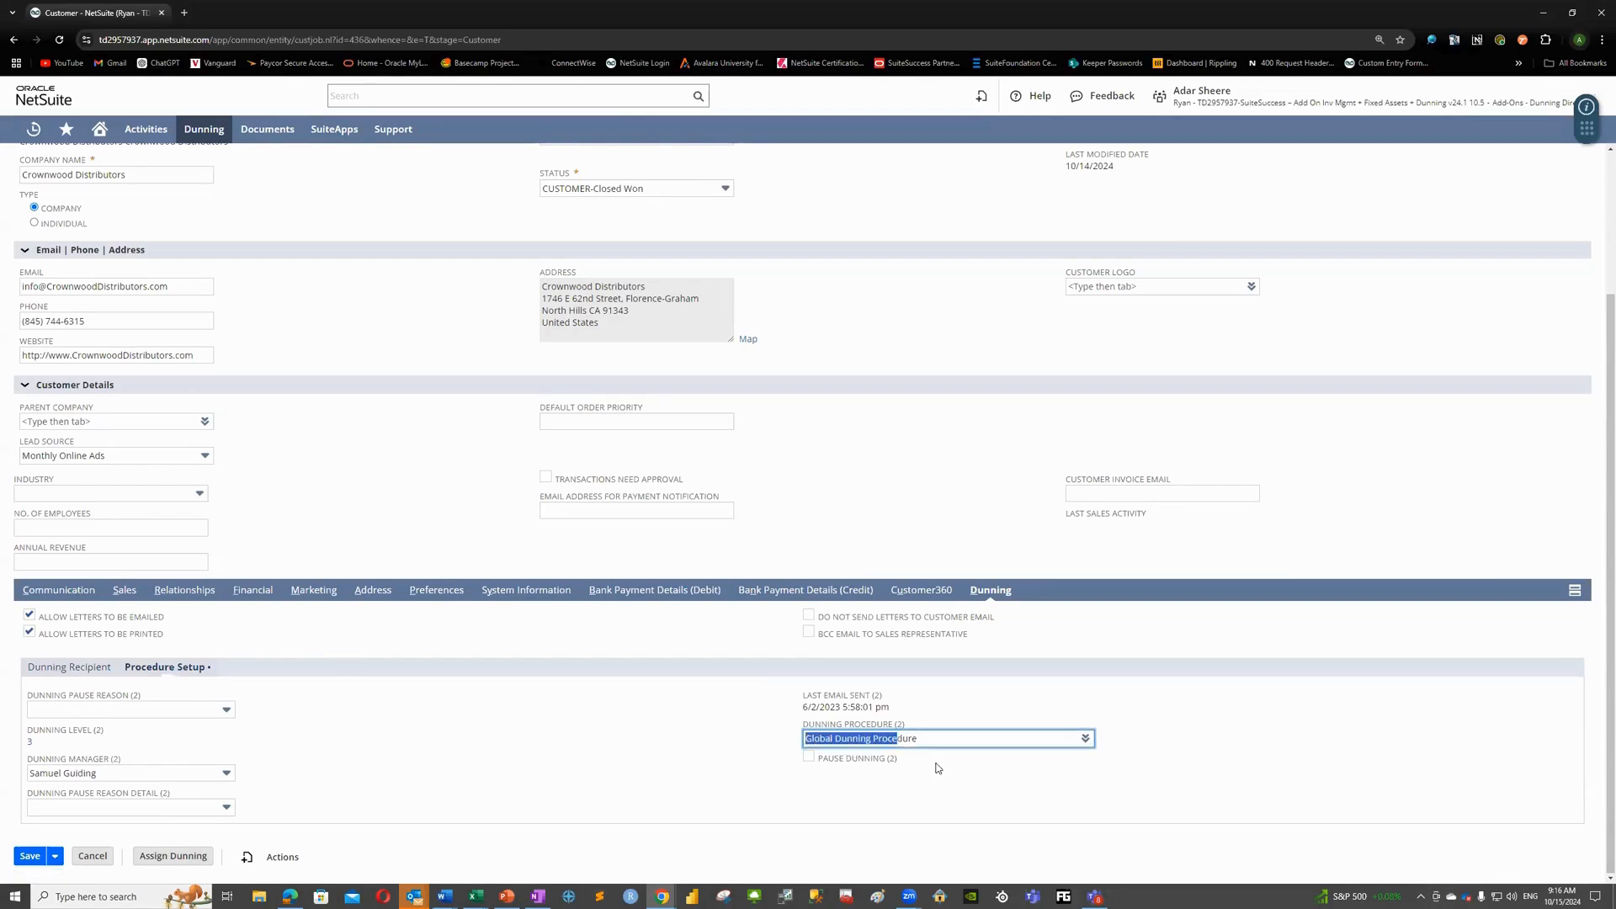
{"action": "left_click", "coordinate": [947, 763]}
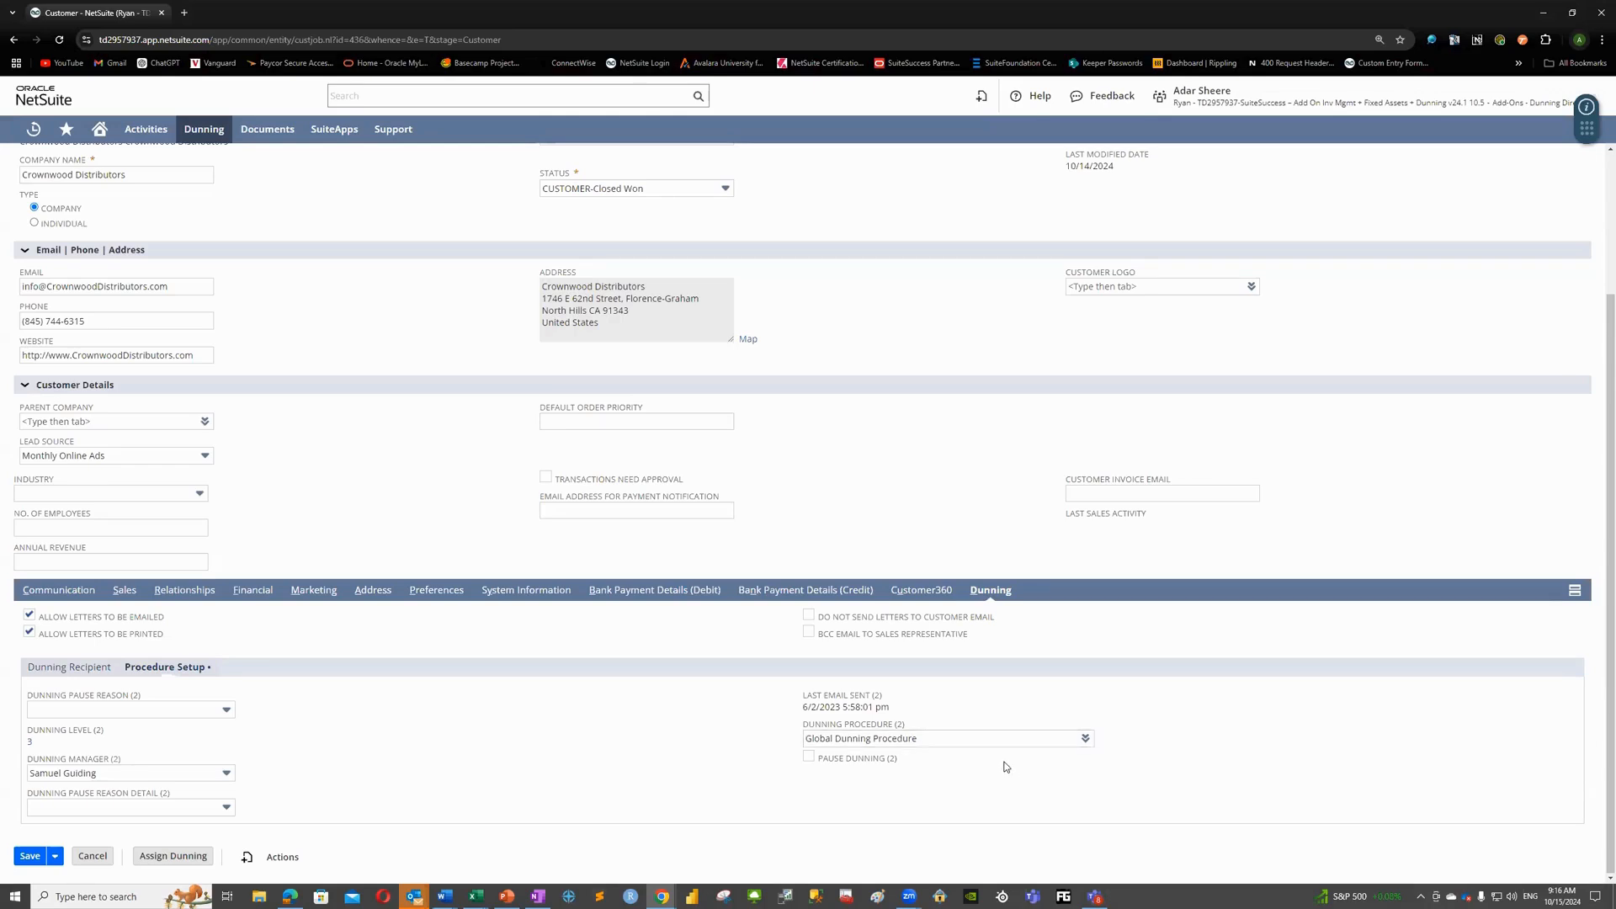
{"action": "left_click", "coordinate": [1085, 739]}
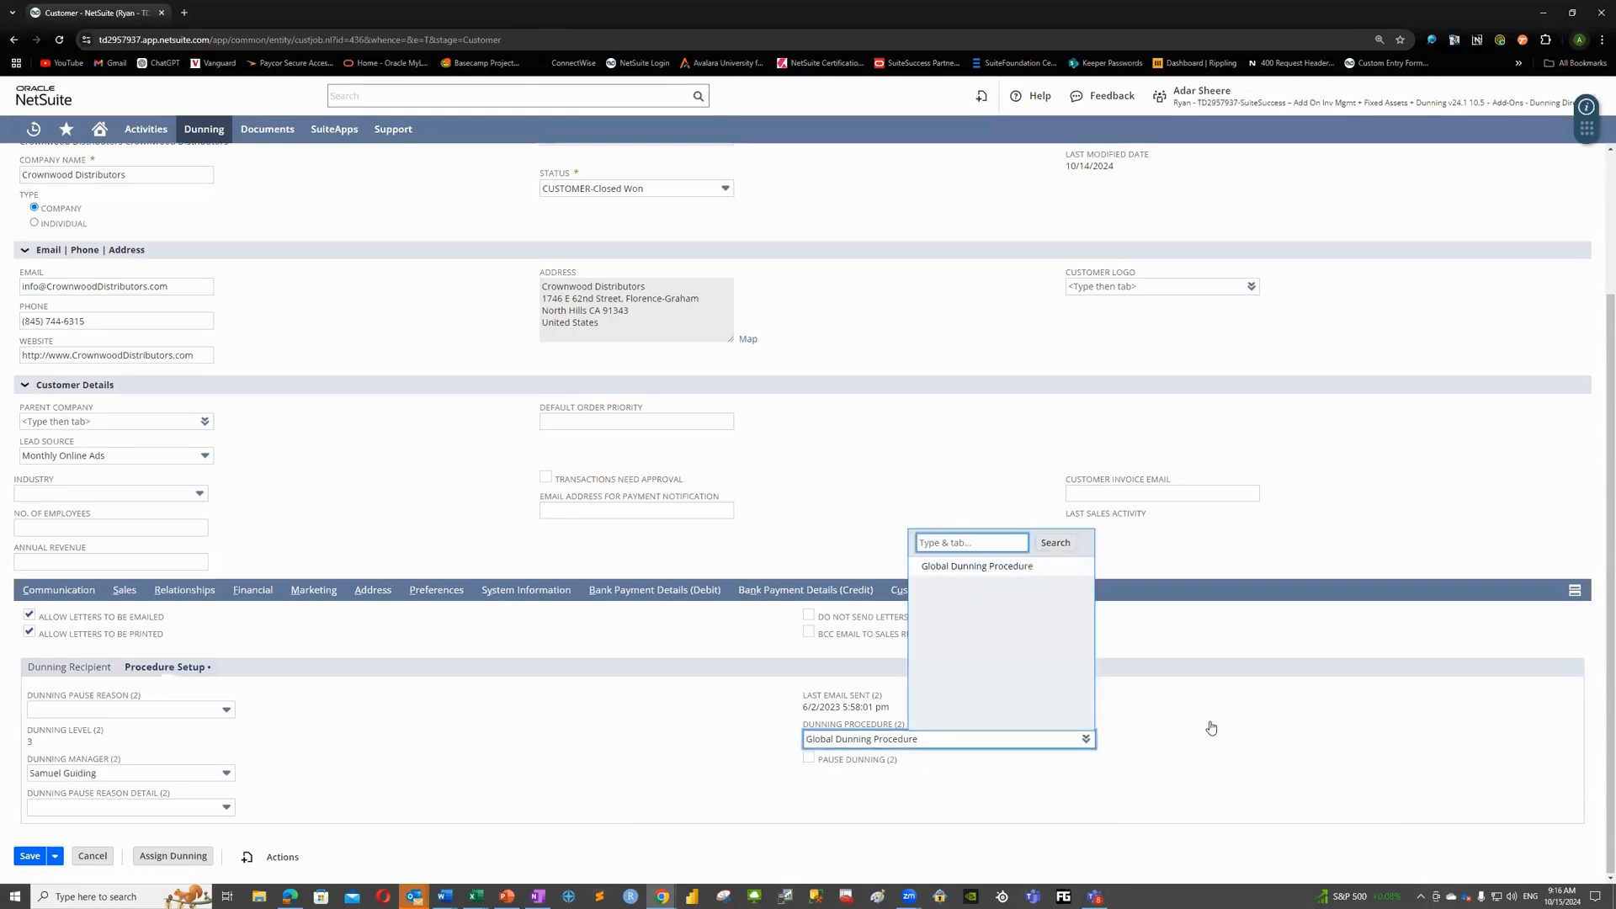
{"action": "left_click", "coordinate": [659, 733]}
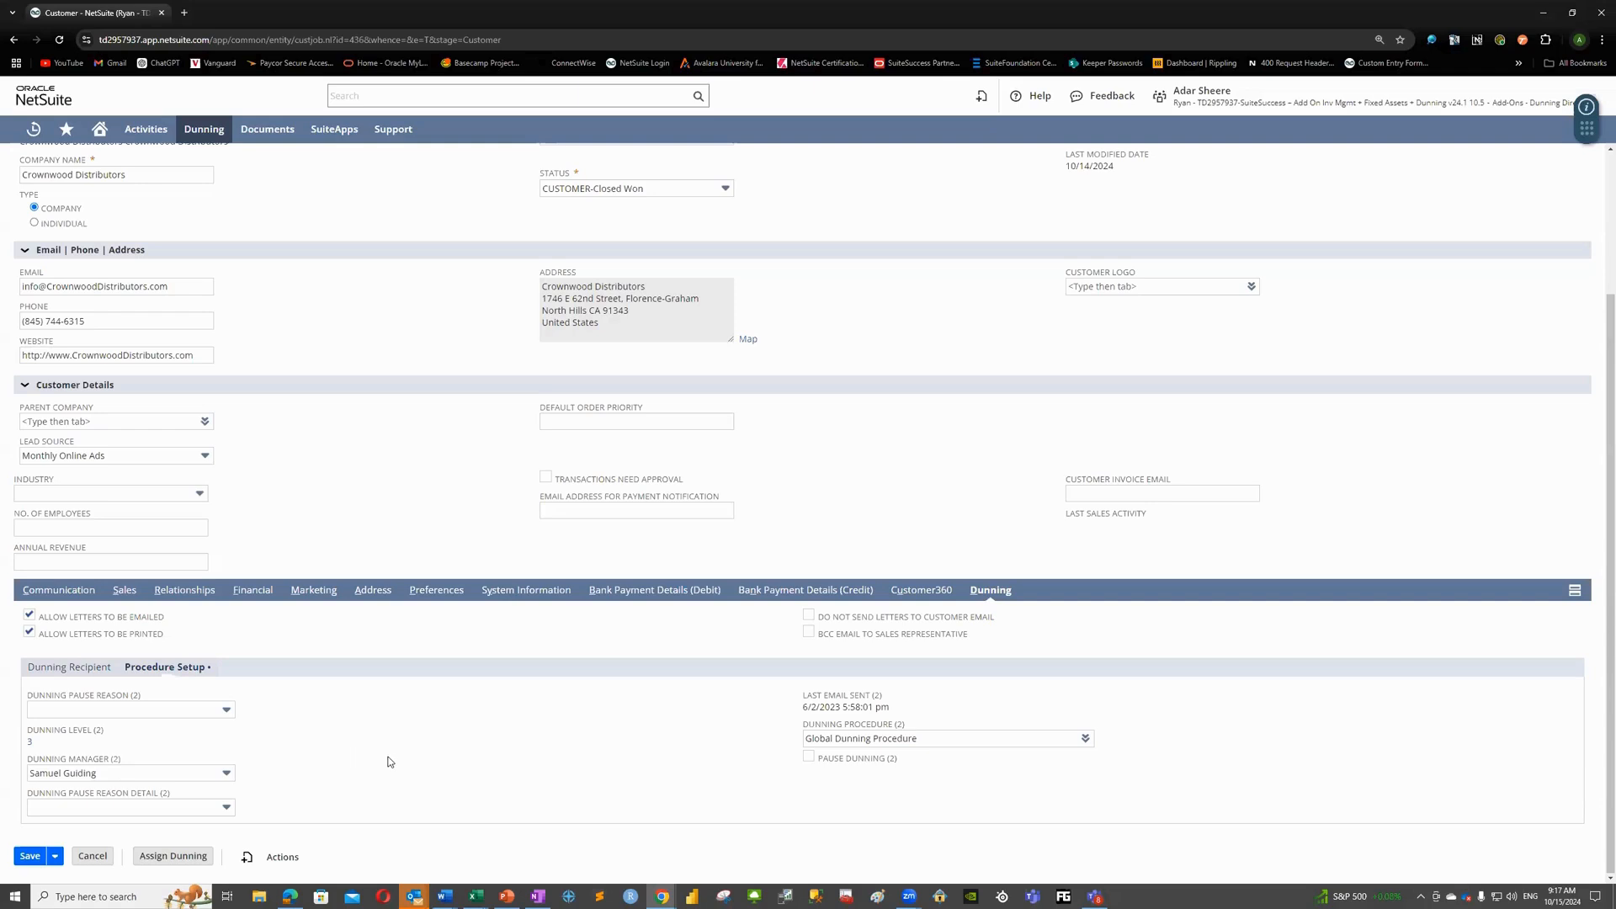
- Turn on Pause Dunning for the customer and turn it off again
{"action": "left_click", "coordinate": [808, 757]}
{"action": "left_click", "coordinate": [808, 757]}
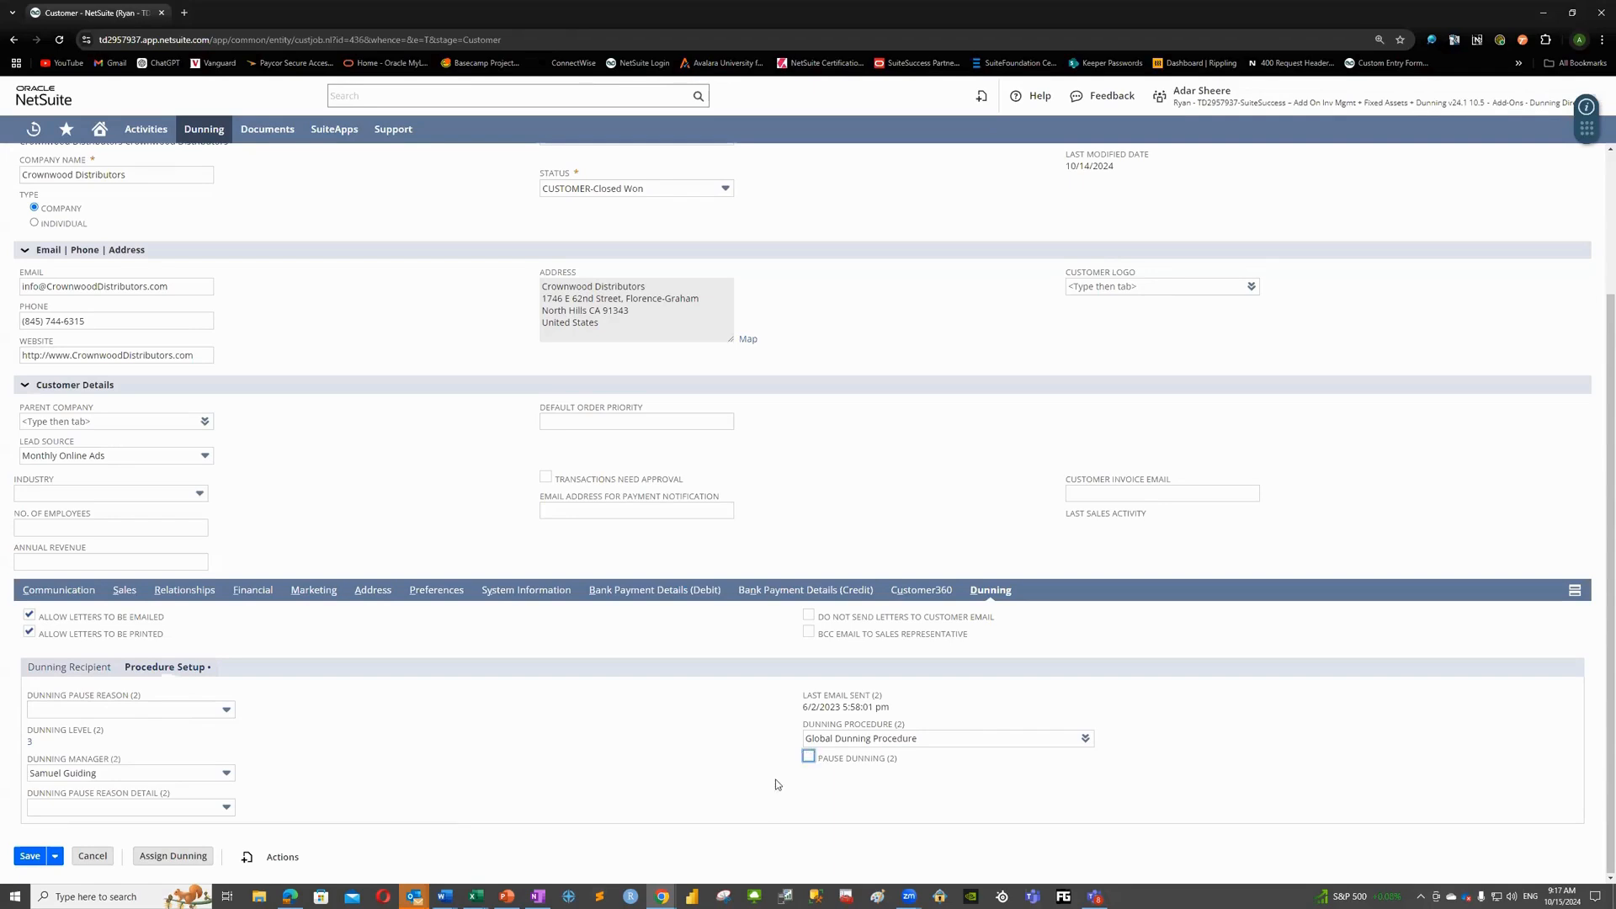
{"action": "left_click", "coordinate": [694, 759]}
- Open the Dunning Email Sending Queue, leaving the customer record without saving
{"action": "scroll", "coordinate": [386, 446], "scroll_direction": "up", "scroll_amount": 2}
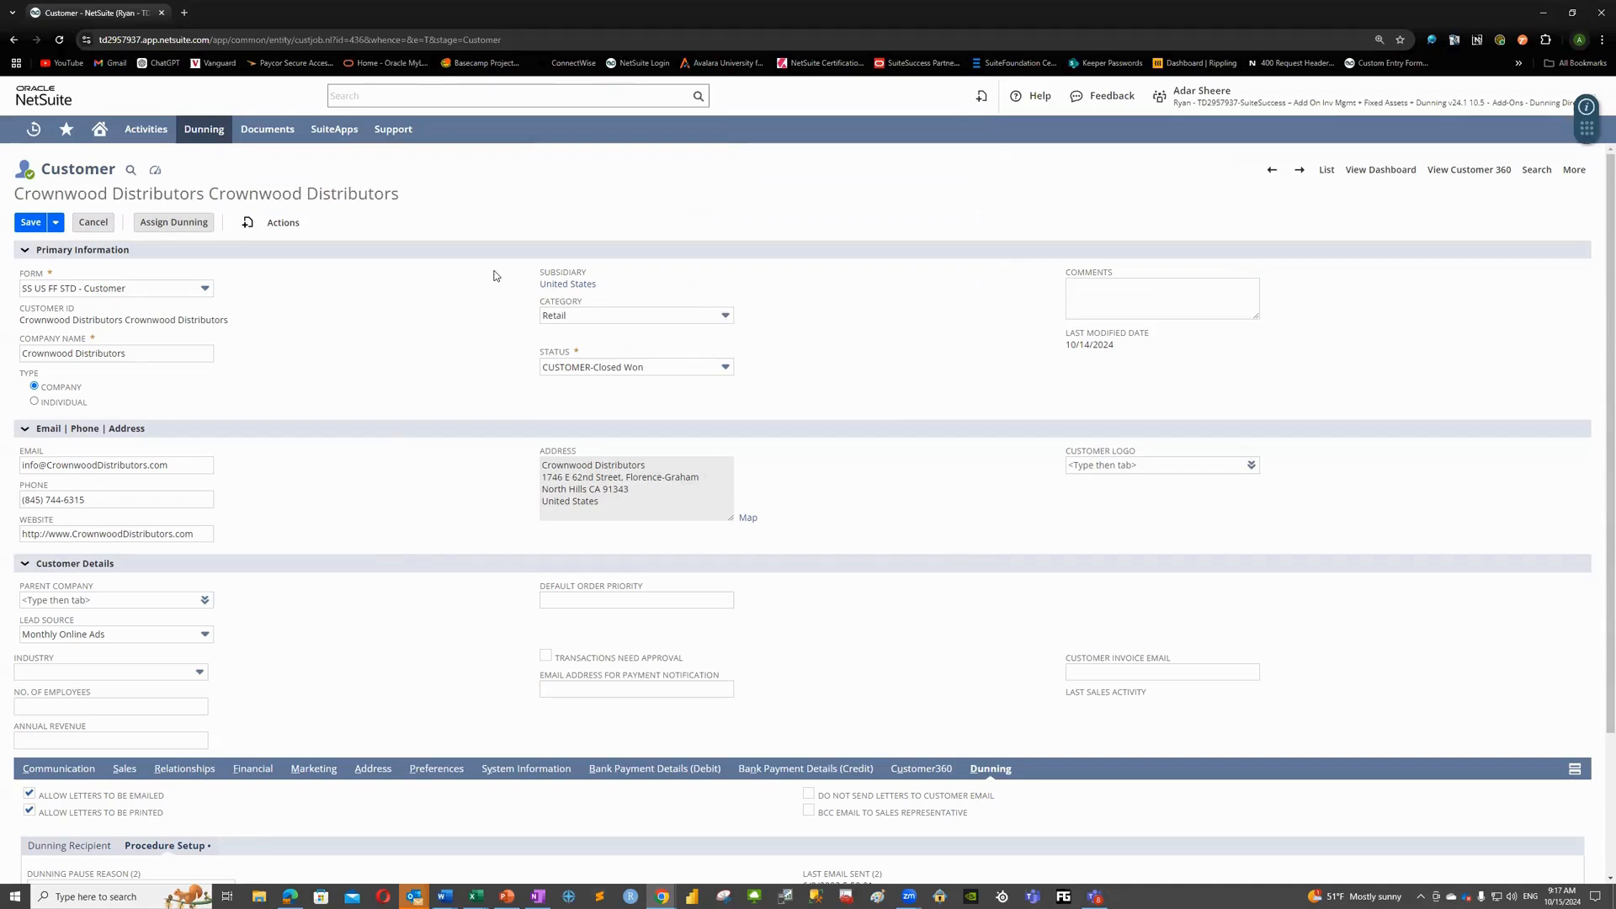
{"action": "mouse_move", "coordinate": [206, 132]}
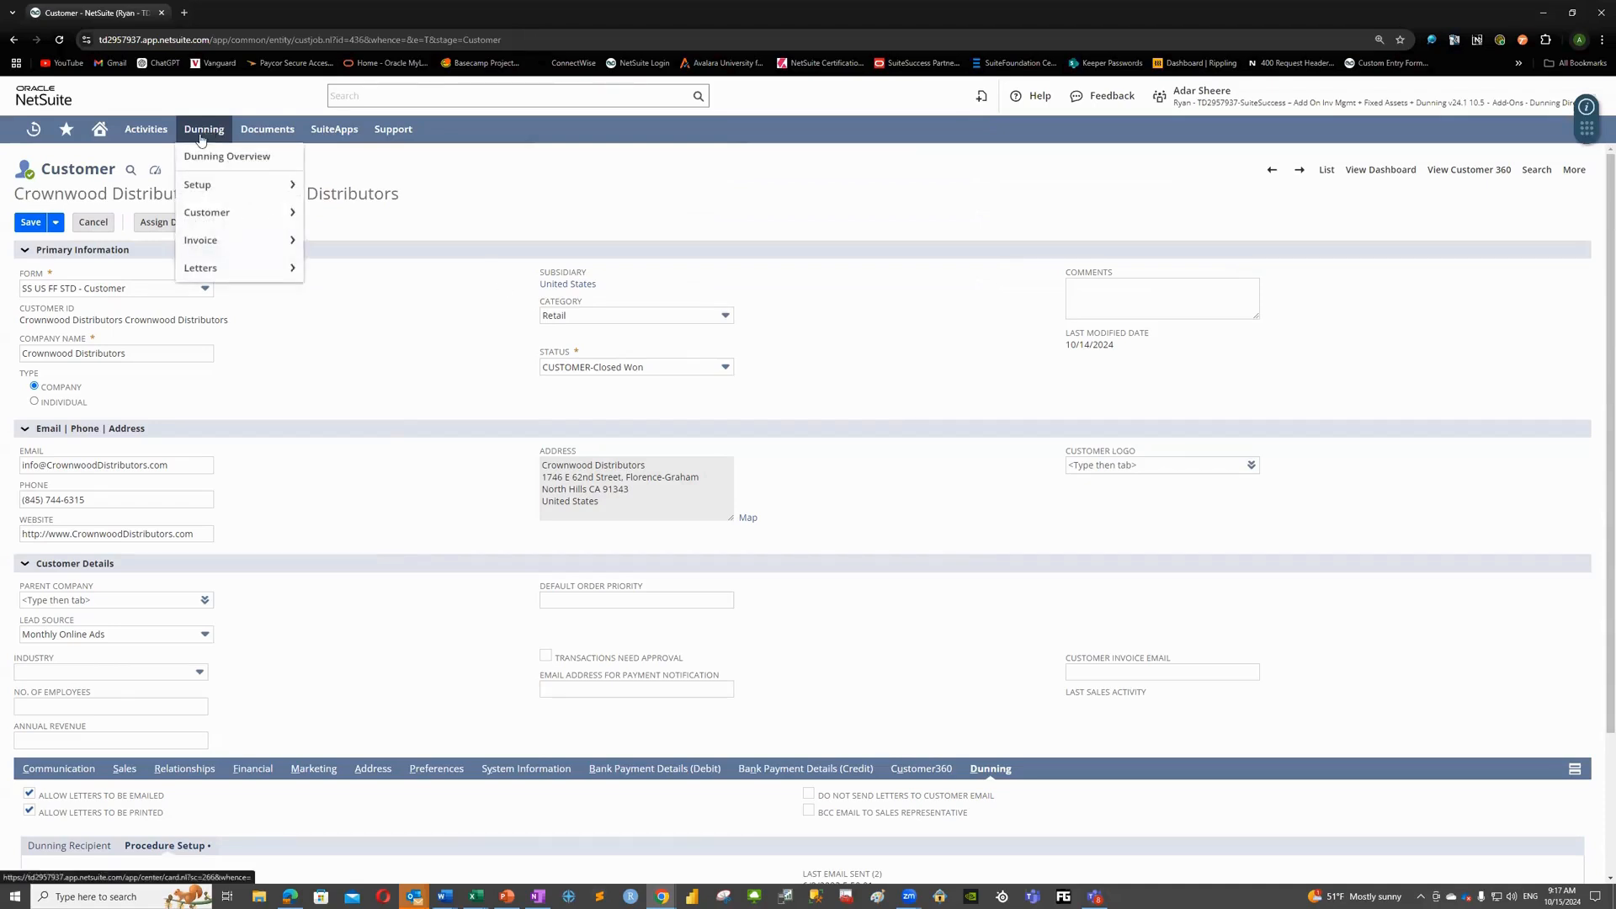
{"action": "mouse_move", "coordinate": [235, 270]}
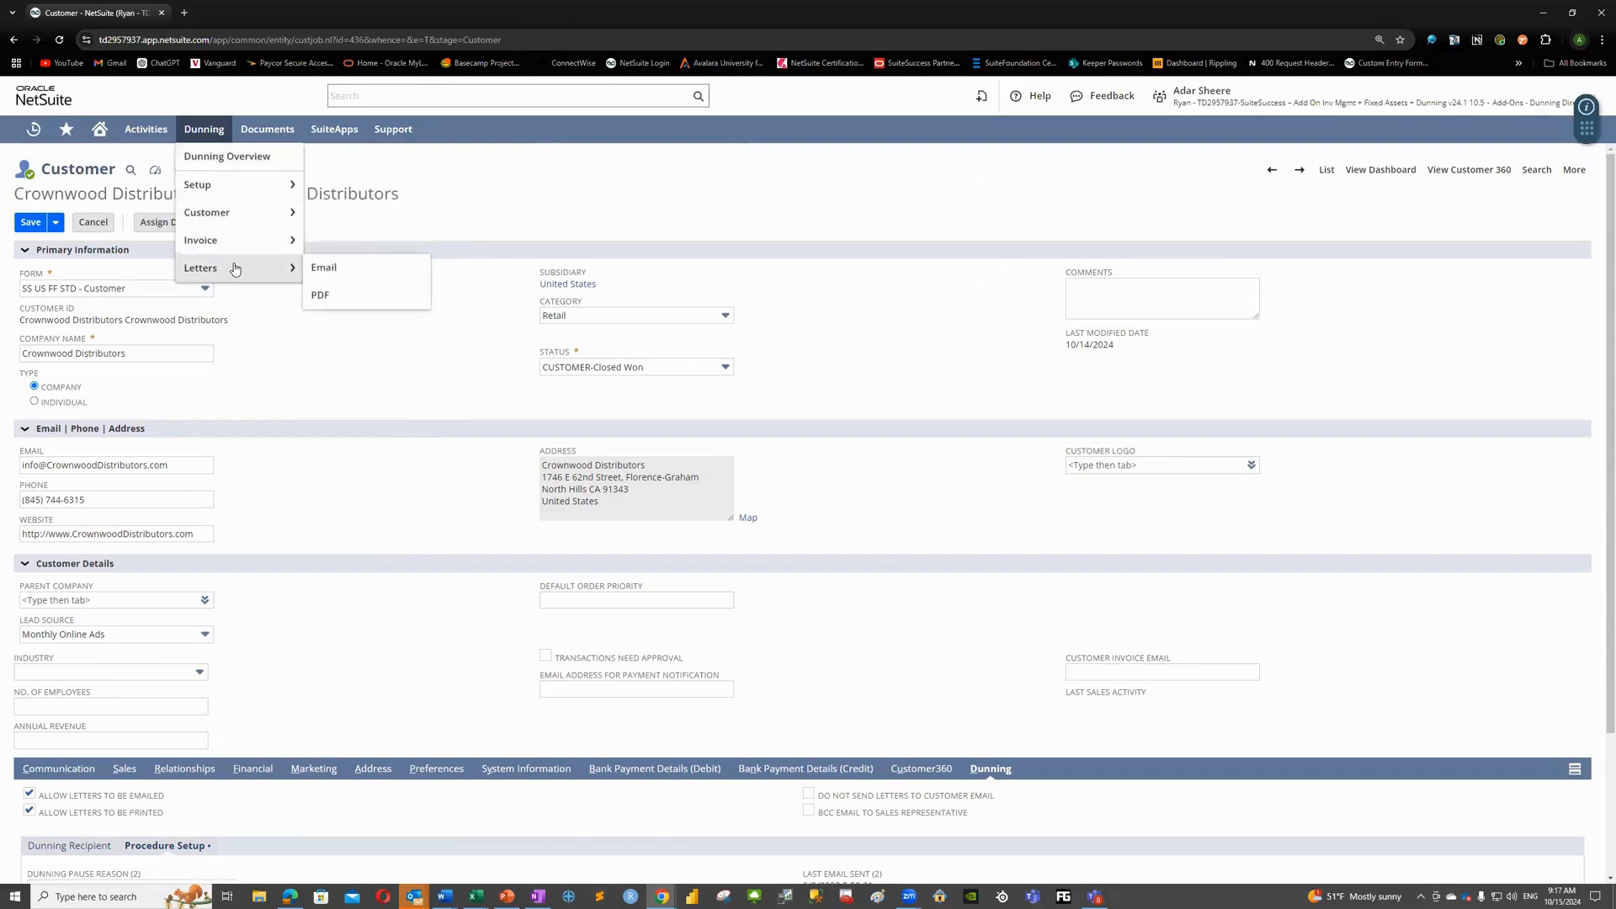
{"action": "left_click", "coordinate": [344, 275]}
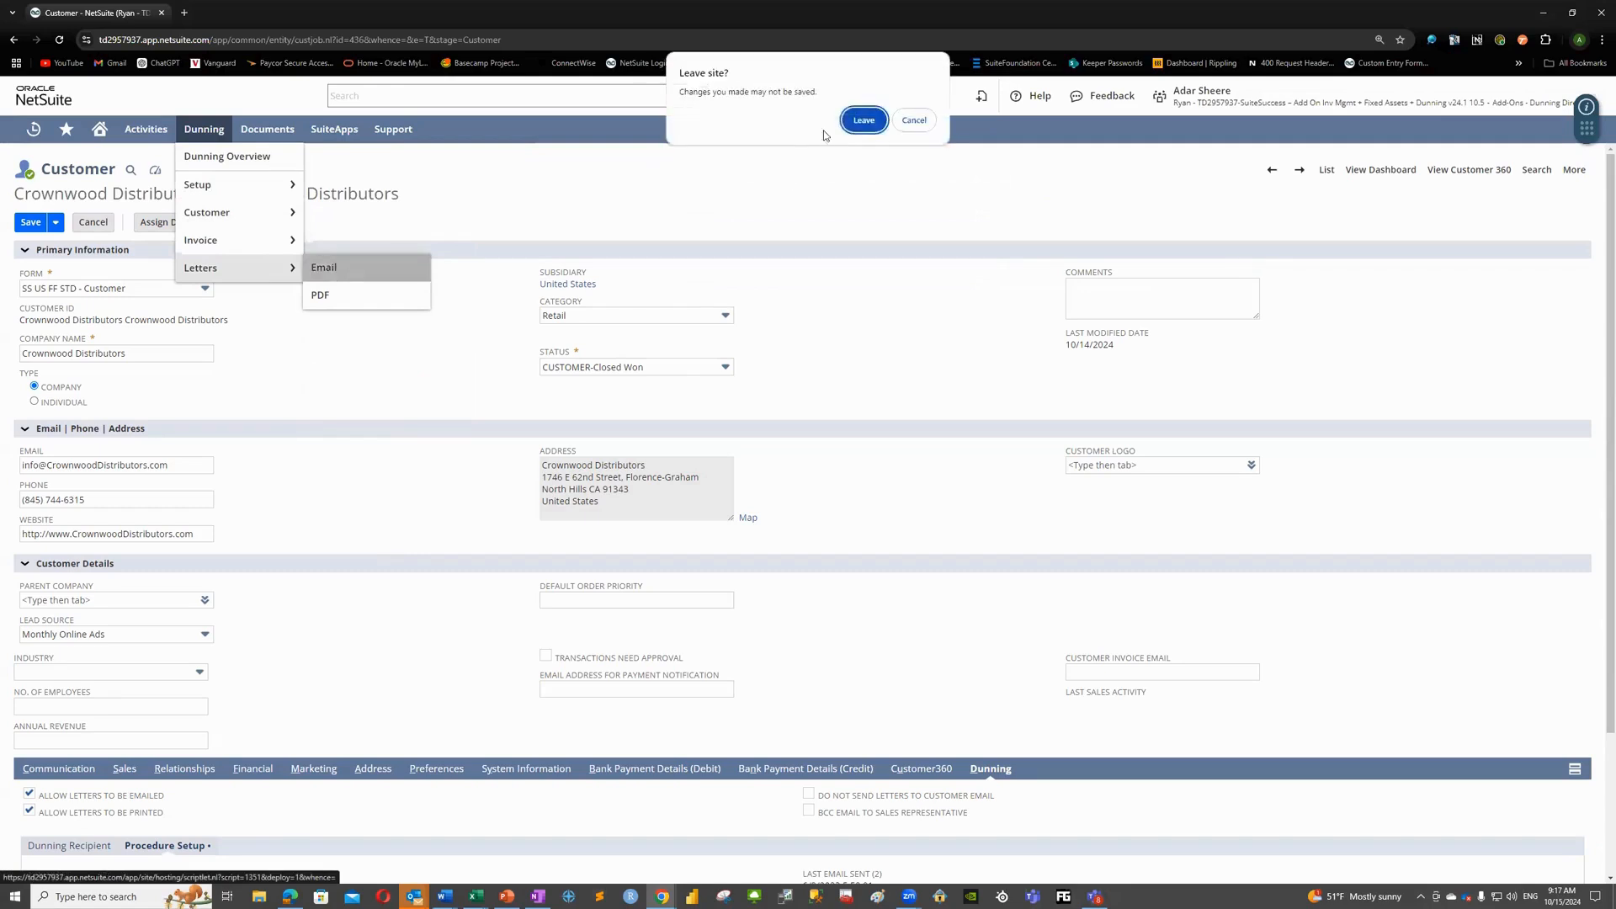
{"action": "key", "text": "Return"}
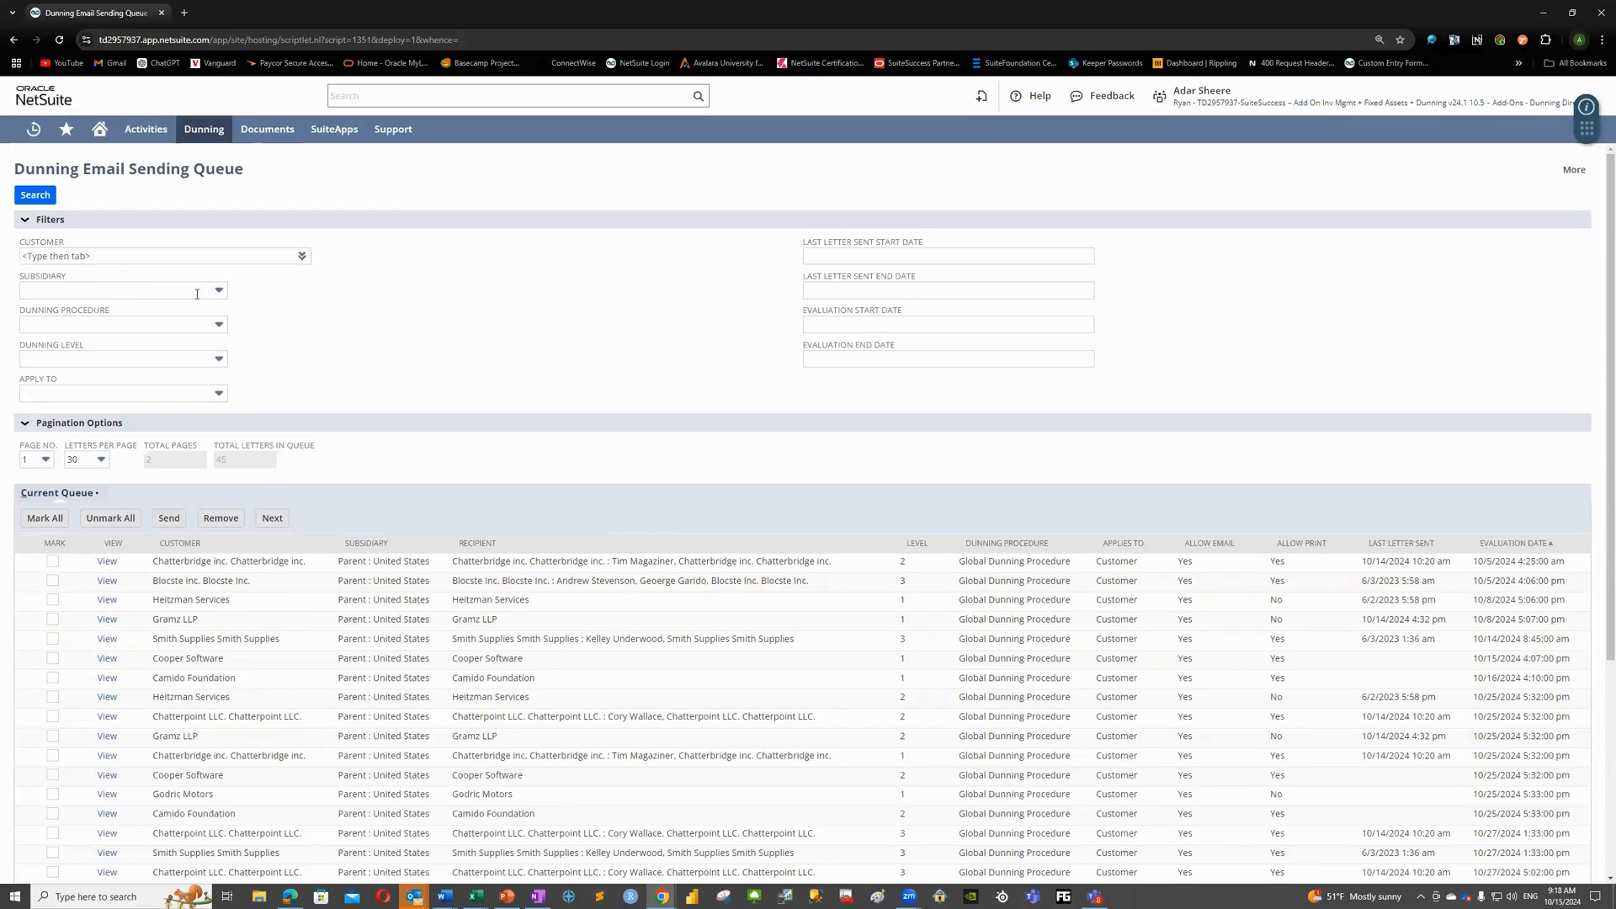
- Examine the sending queue's Dunning Procedure and Dunning Level filters and its list of queued letters
{"action": "left_click", "coordinate": [173, 325]}
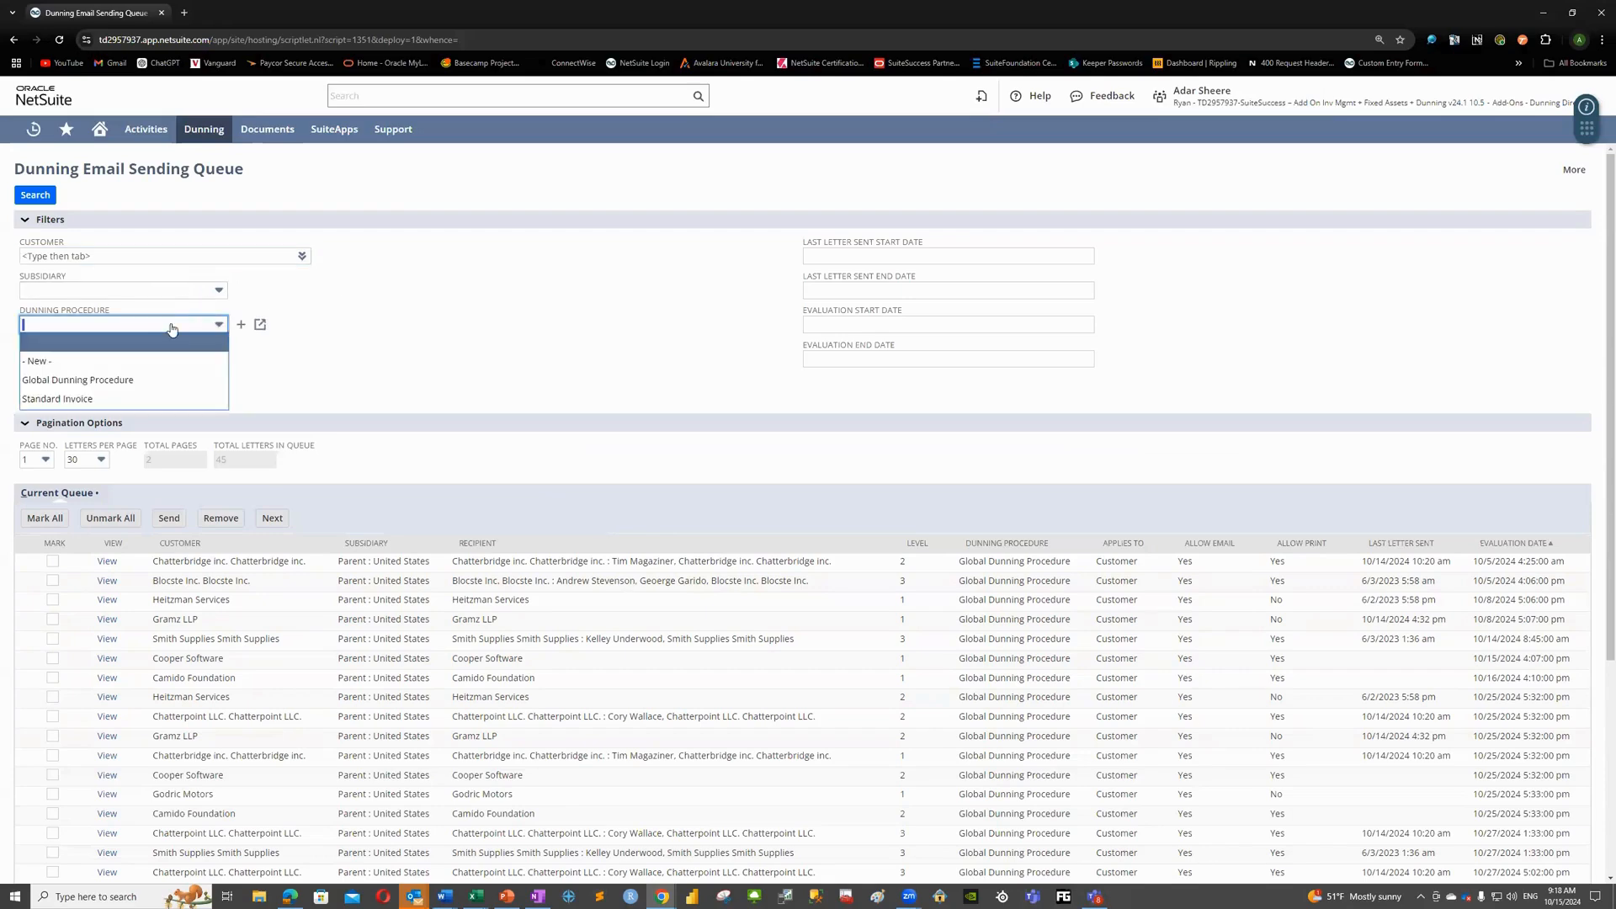
{"action": "left_click", "coordinate": [242, 362]}
{"action": "left_click", "coordinate": [163, 358]}
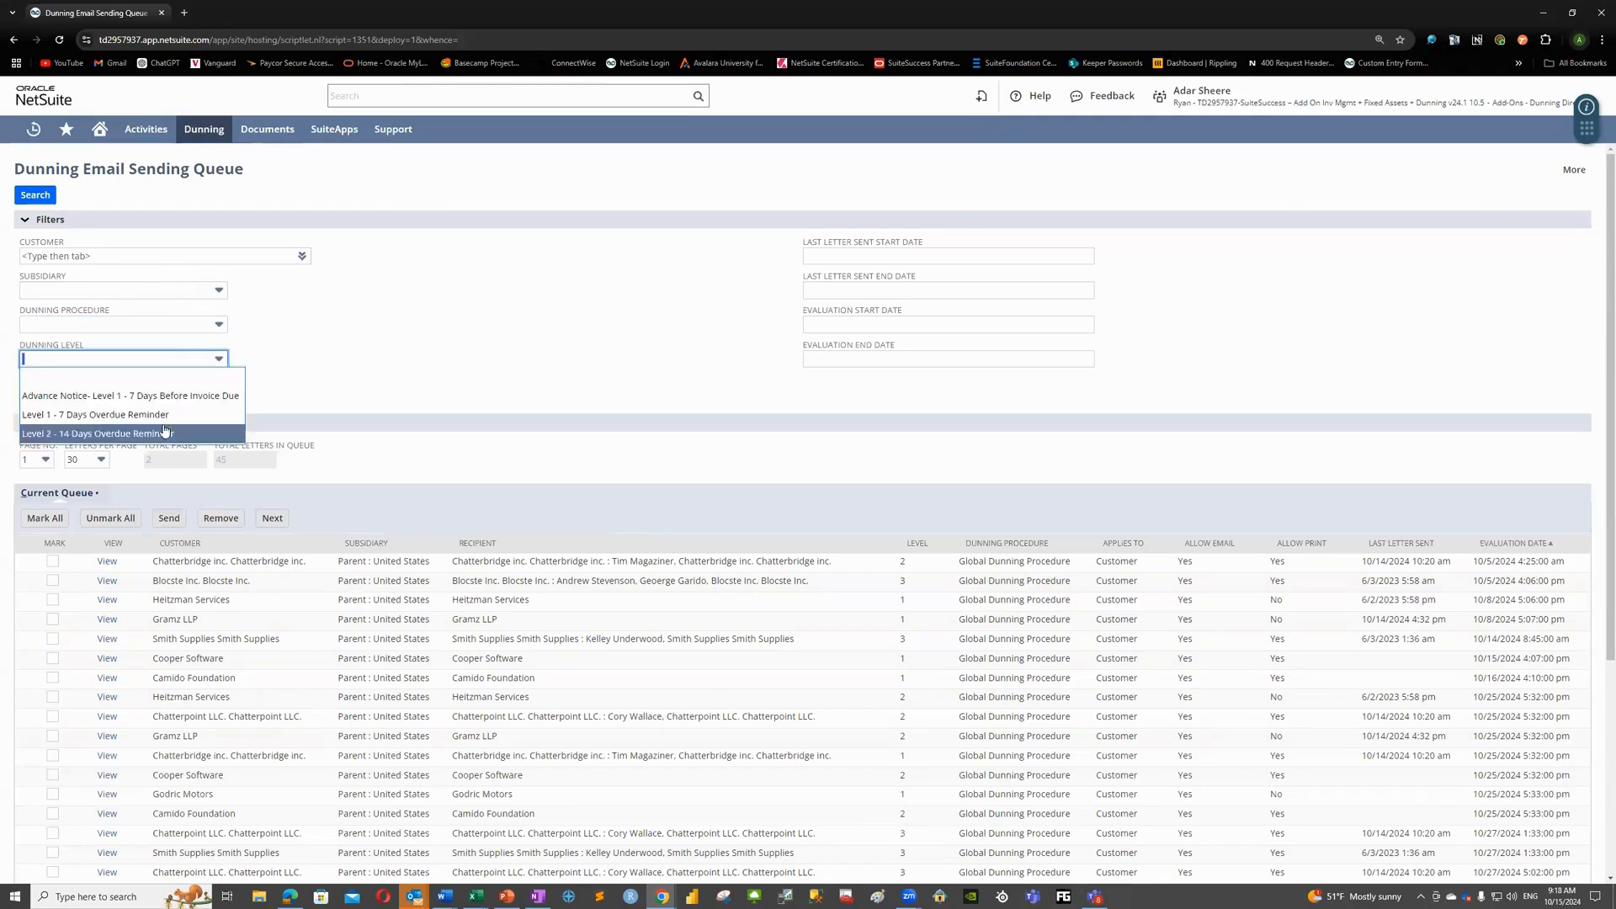
{"action": "left_click", "coordinate": [397, 368]}
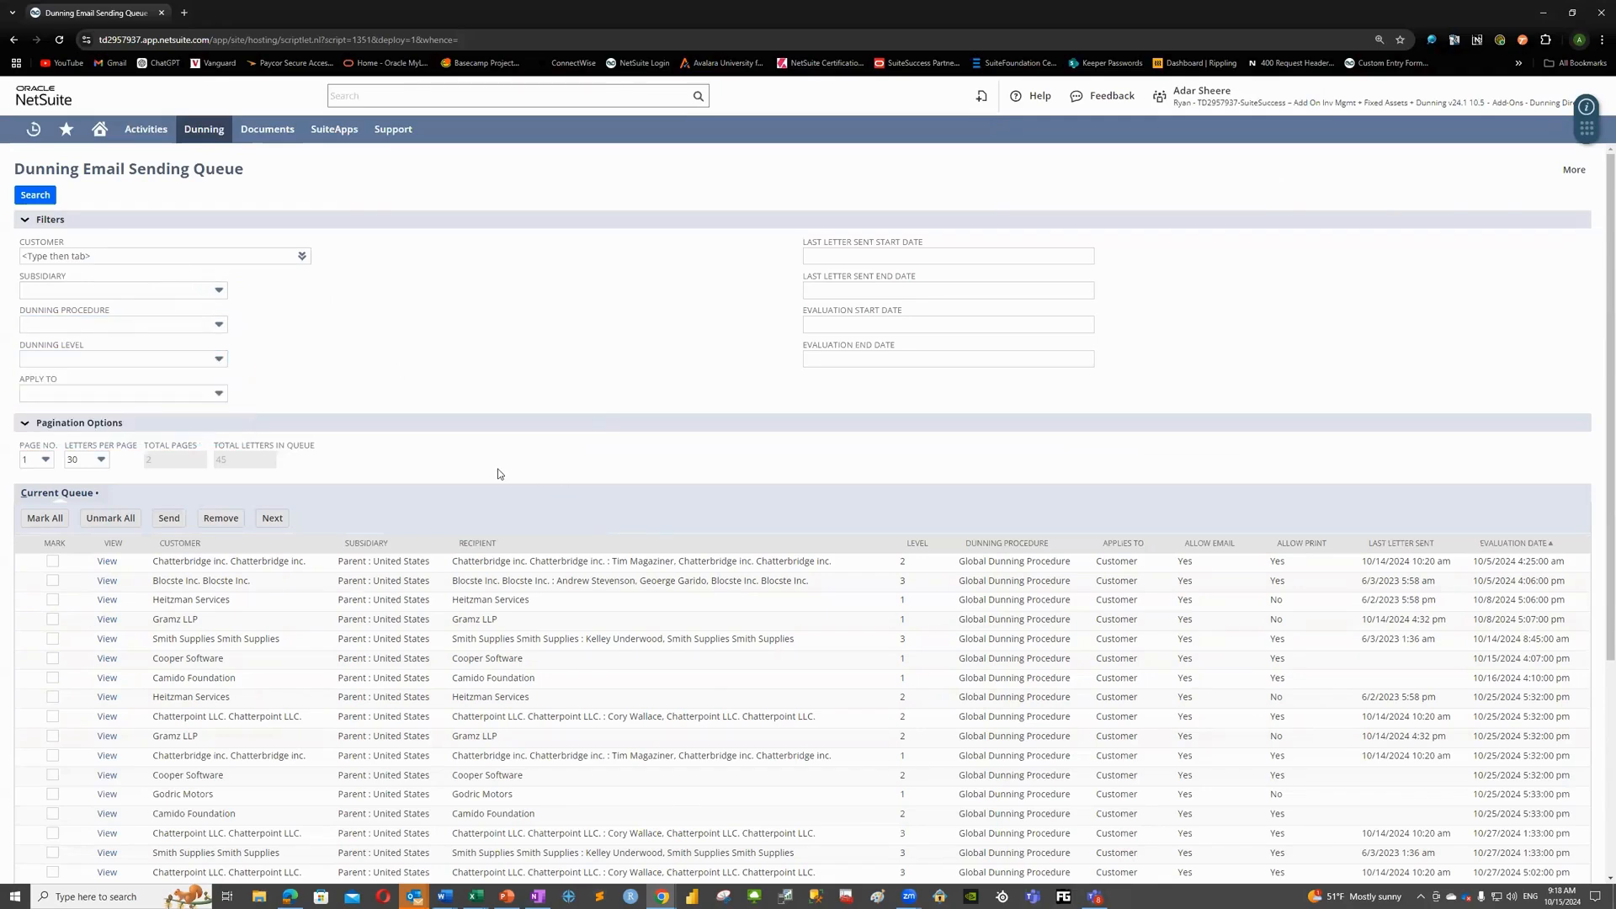
{"action": "scroll", "coordinate": [496, 480], "scroll_direction": "down", "scroll_amount": 2}
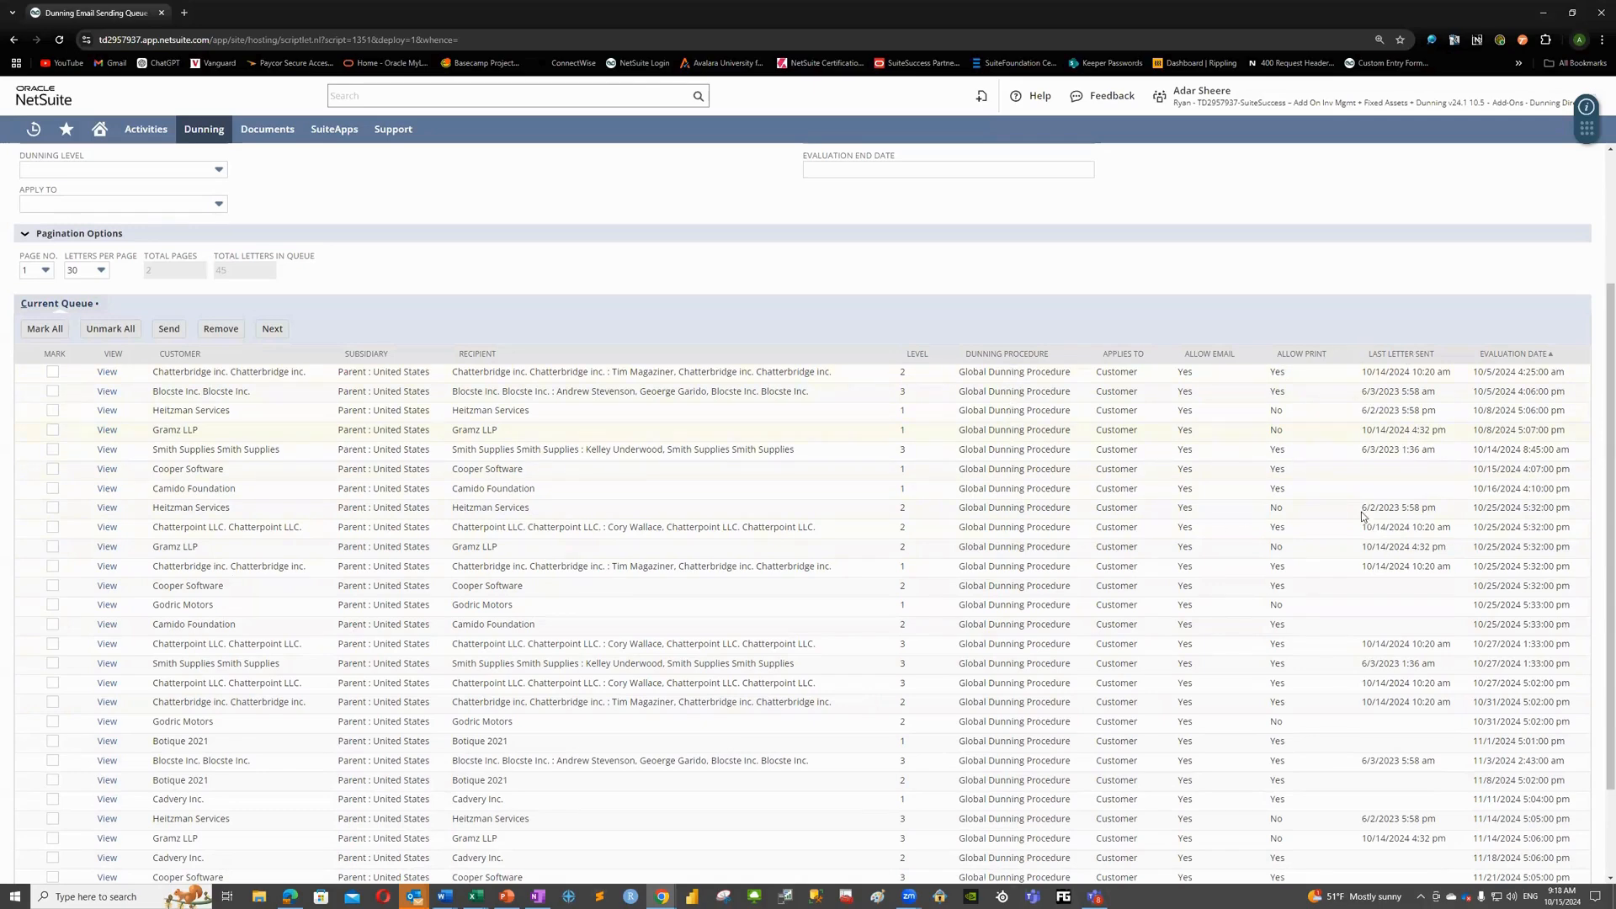
{"action": "scroll", "coordinate": [515, 383], "scroll_direction": "up", "scroll_amount": 3}
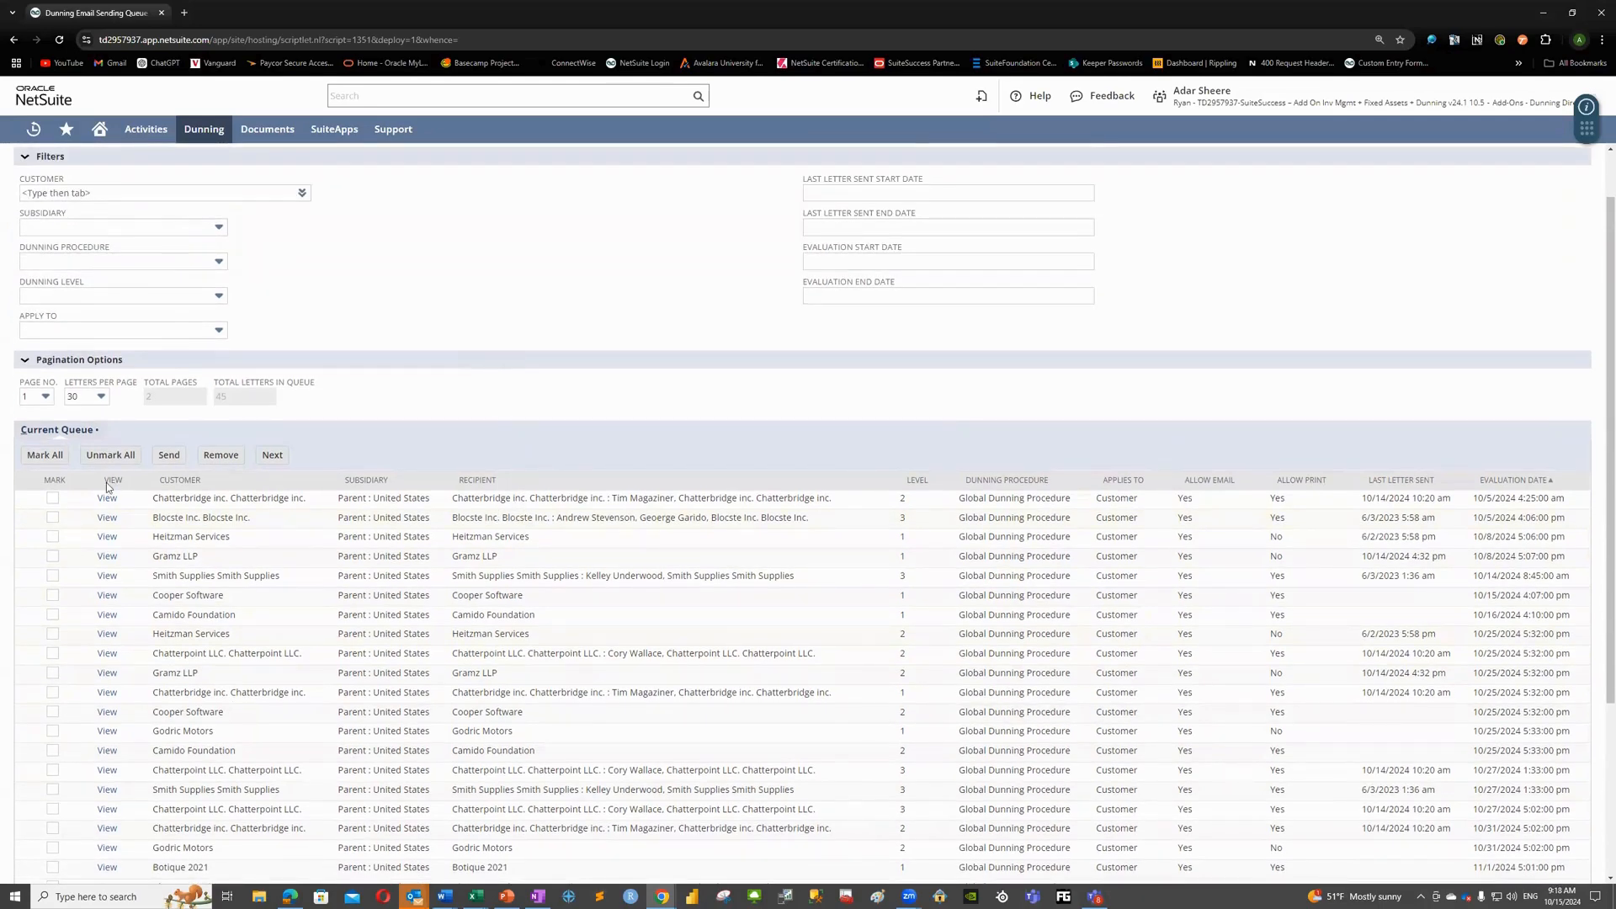
- Mark only the first Chatterbridge inc. letter in the email queue and send it
{"action": "left_click", "coordinate": [52, 498]}
{"action": "left_click", "coordinate": [52, 518]}
{"action": "left_click", "coordinate": [52, 539]}
{"action": "left_click", "coordinate": [52, 557]}
{"action": "left_click", "coordinate": [52, 557]}
{"action": "left_click", "coordinate": [52, 536]}
{"action": "left_click", "coordinate": [52, 518]}
{"action": "left_click", "coordinate": [172, 456]}
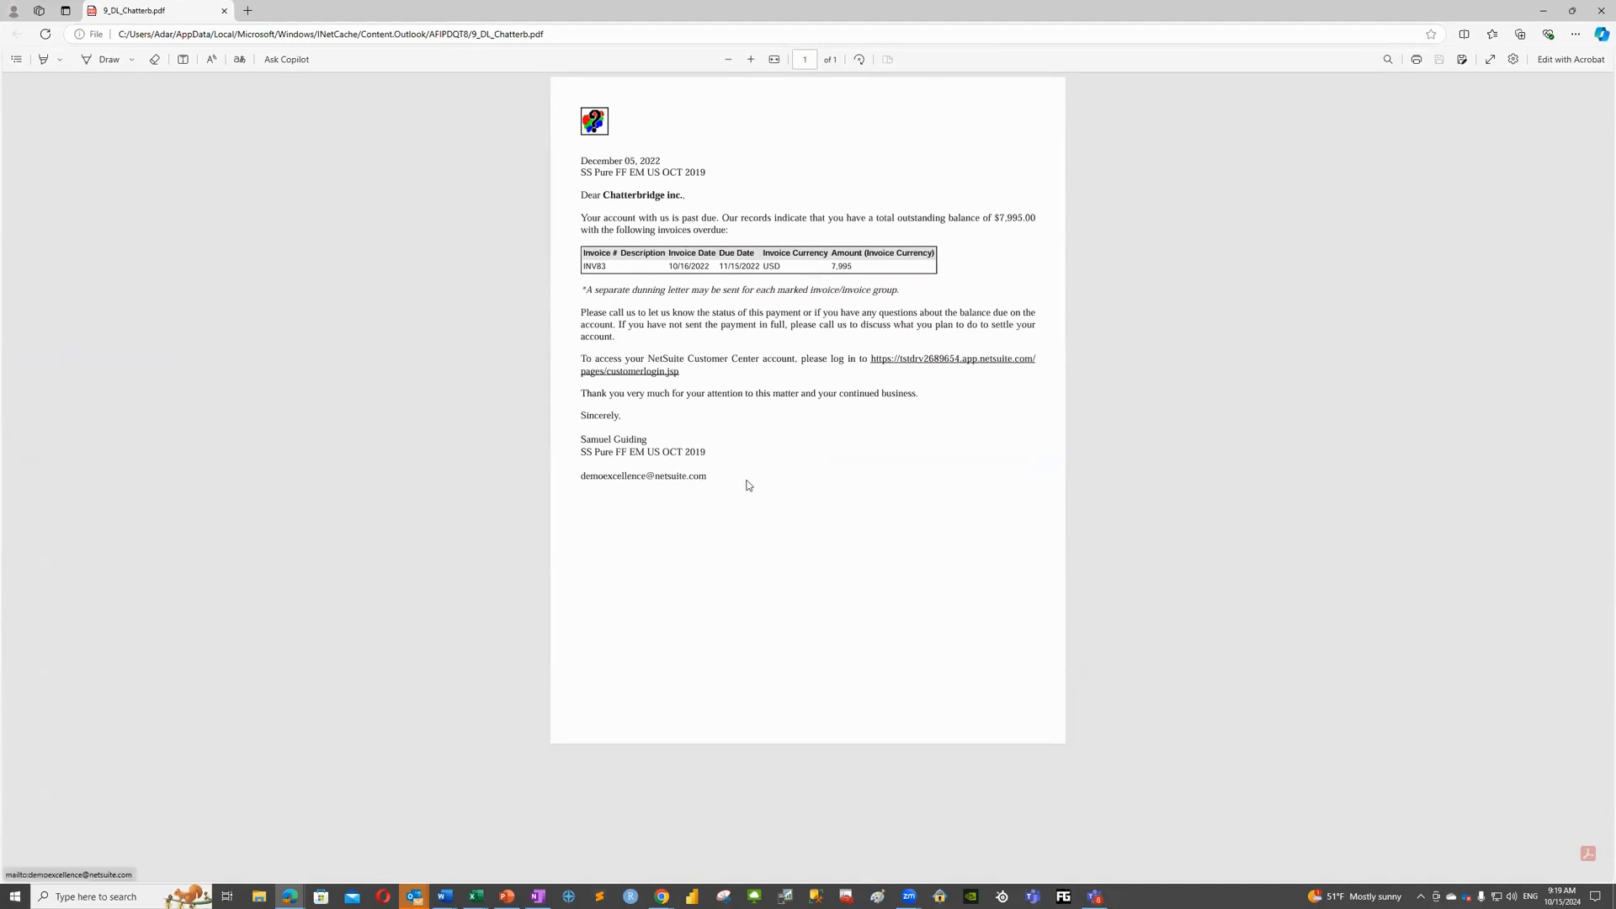
- Examine the customer name in the greeting and the overdue invoice row of the Chatterbridge inc. dunning letter PDF
{"action": "triple_click", "coordinate": [655, 195]}
{"action": "left_click", "coordinate": [674, 198]}
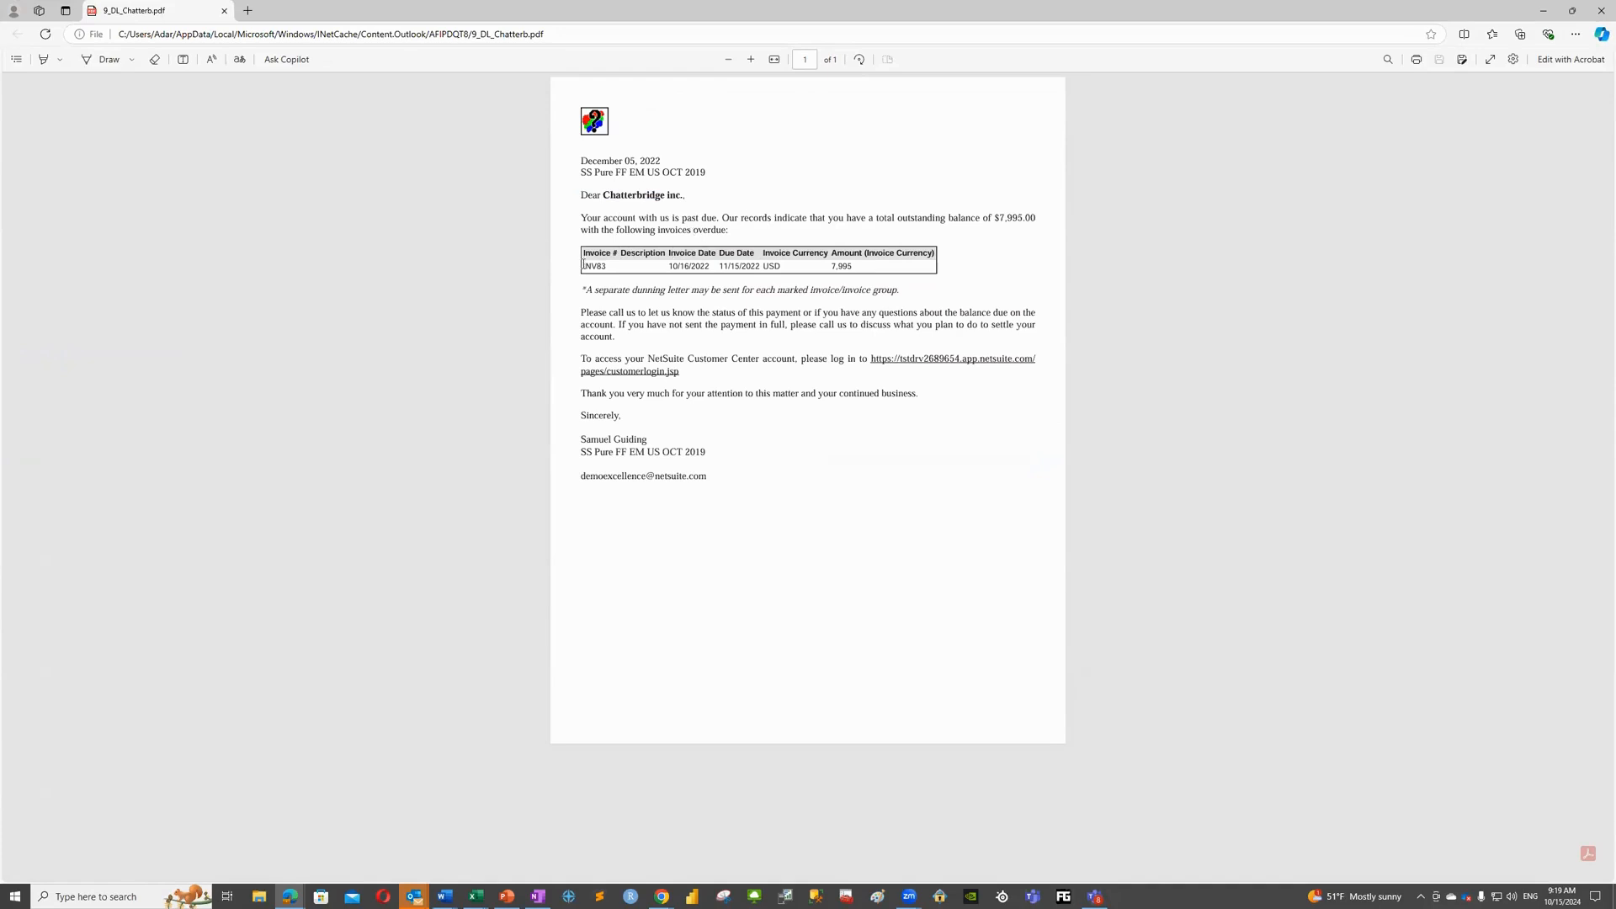
{"action": "left_click_drag", "start_coordinate": [583, 265], "coordinate": [817, 270]}
{"action": "left_click", "coordinate": [804, 279]}
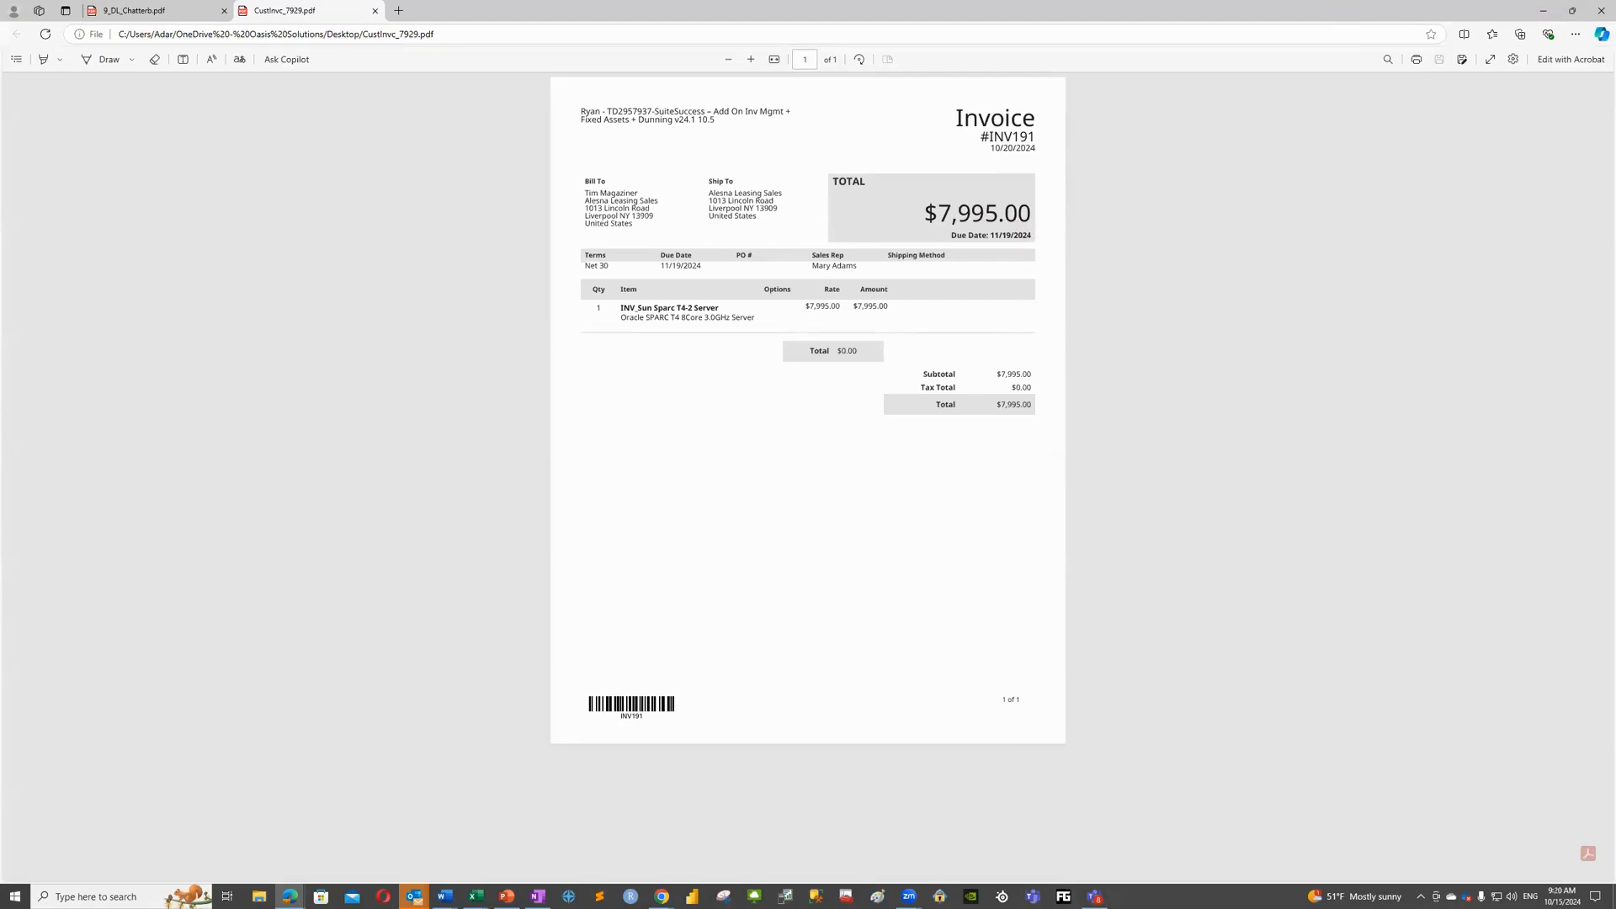
- Switch back to NetSuite and show the messages logged on the recently viewed Crownwood Distributors customer record
{"action": "key", "text": "alt+Tab"}
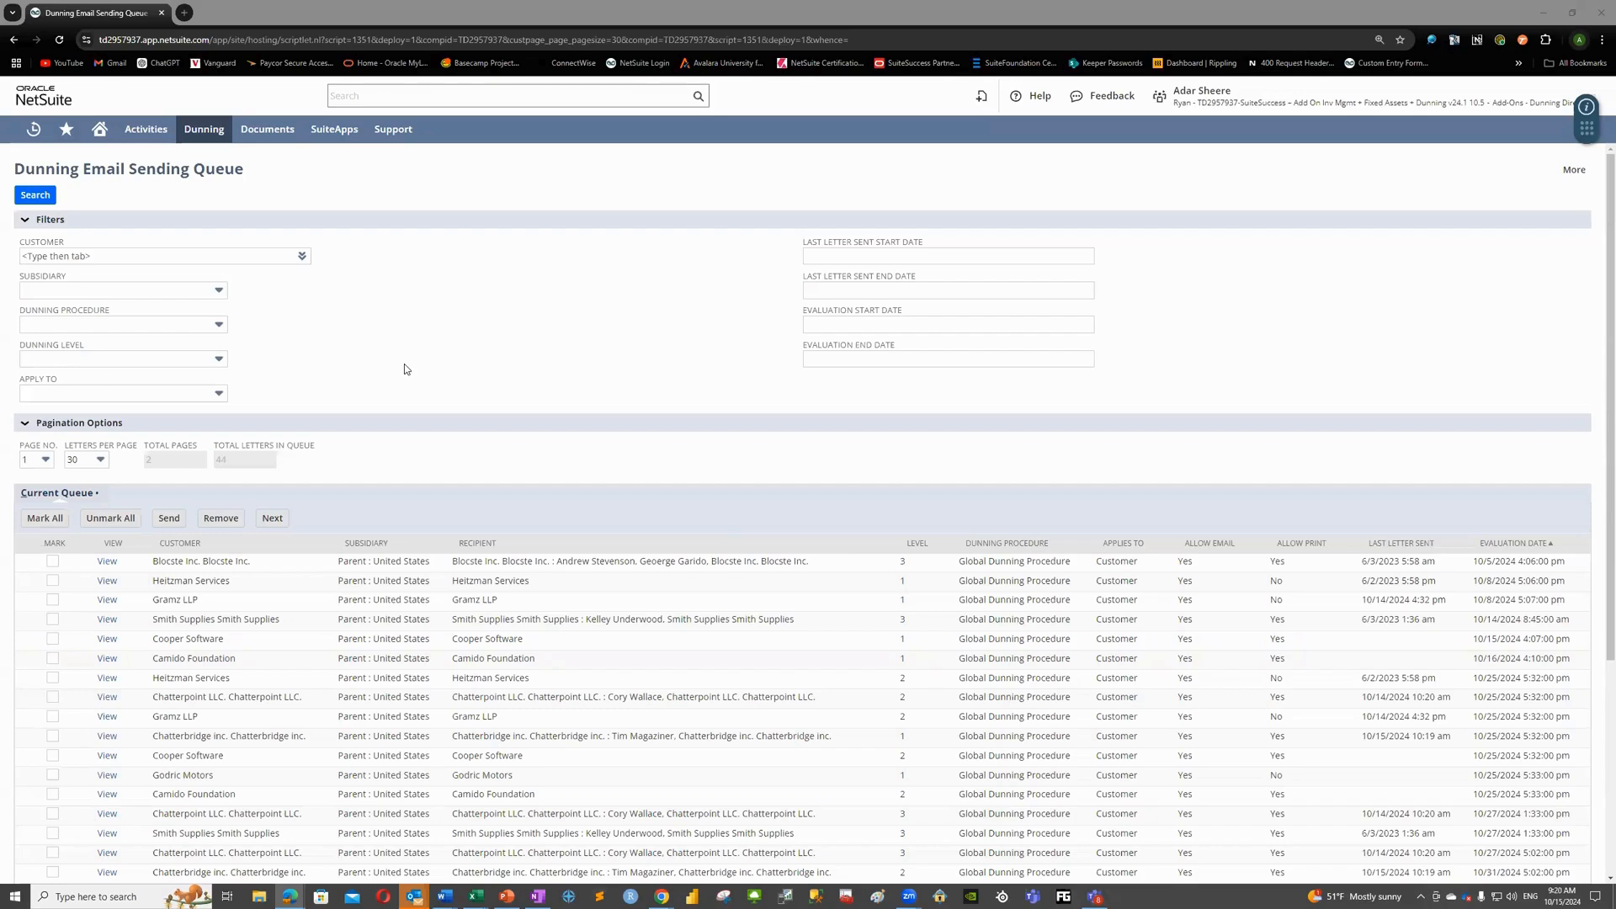
{"action": "mouse_move", "coordinate": [34, 130]}
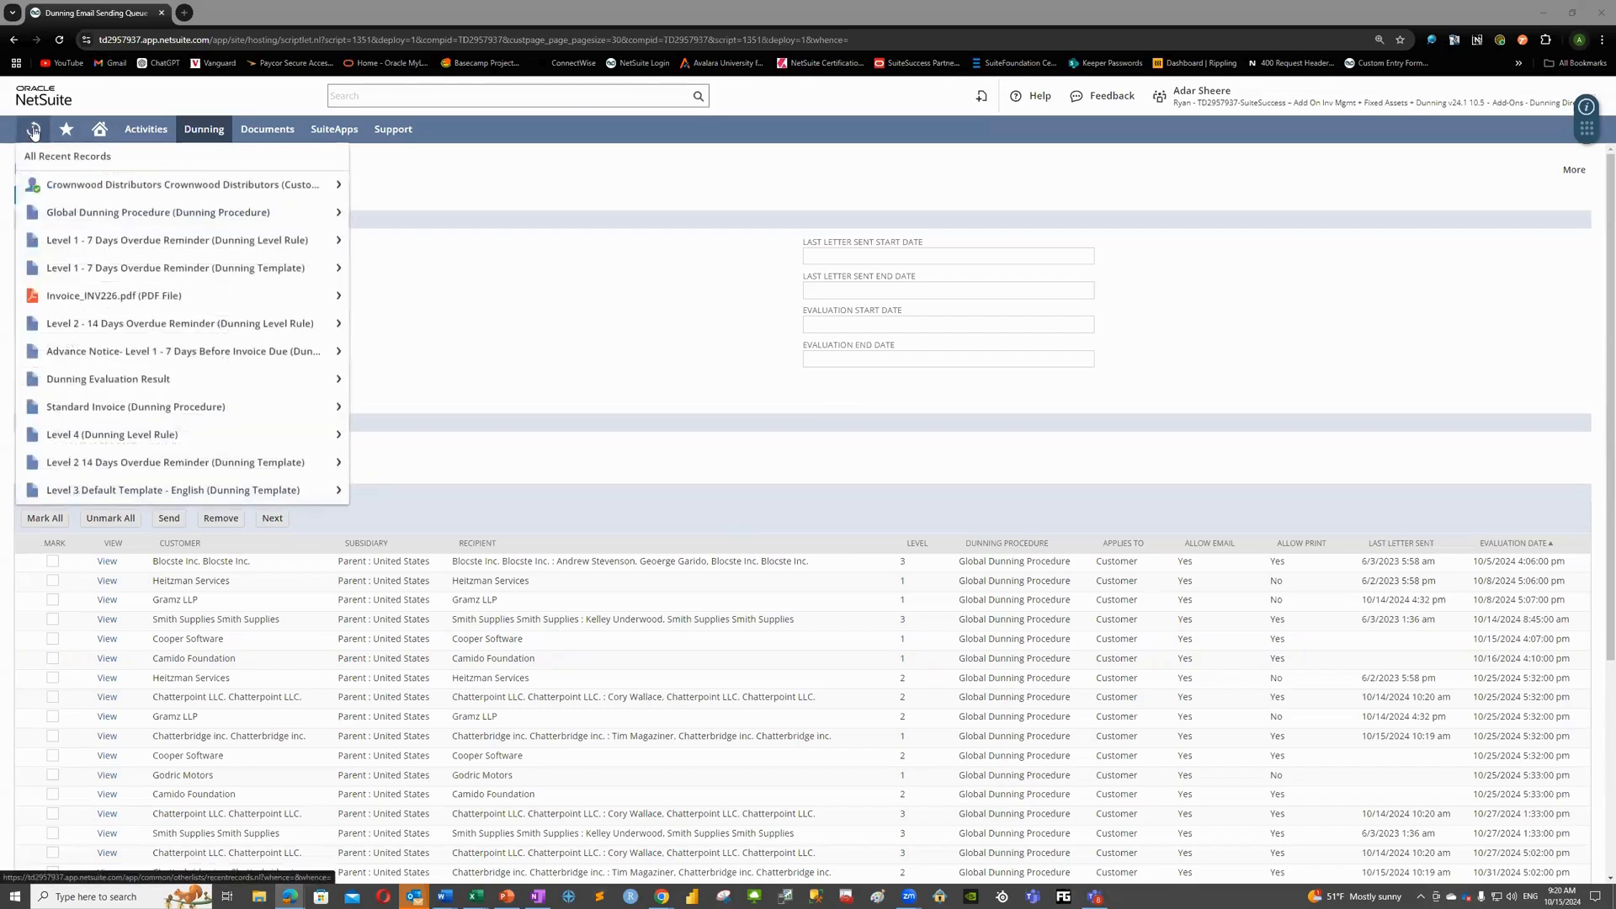
{"action": "left_click", "coordinate": [125, 186]}
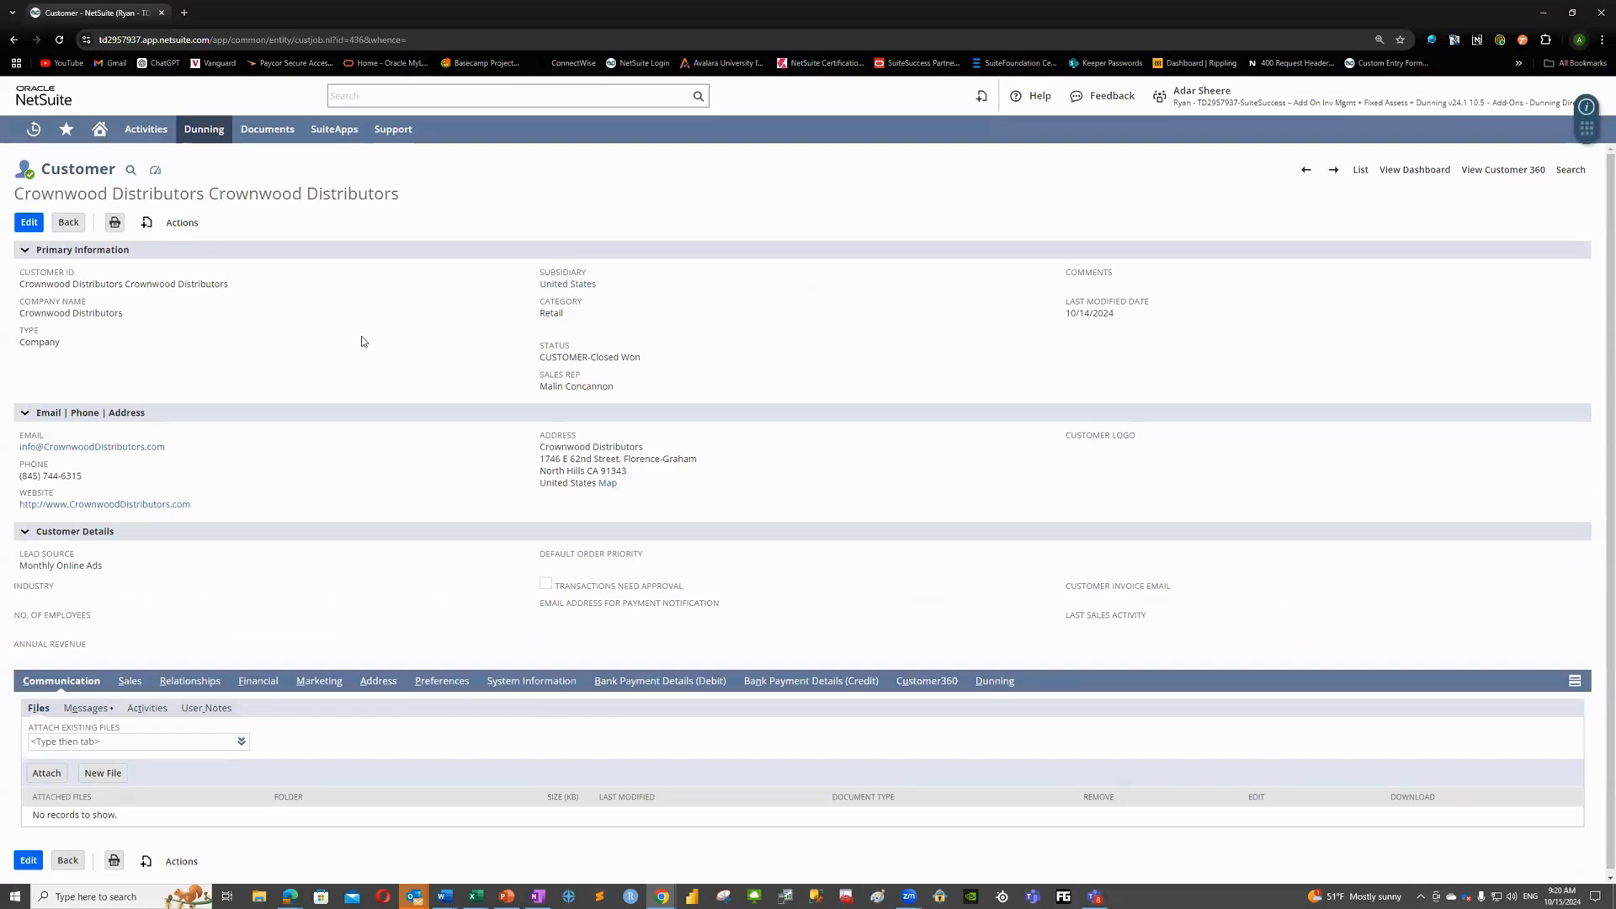
{"action": "left_click", "coordinate": [82, 705]}
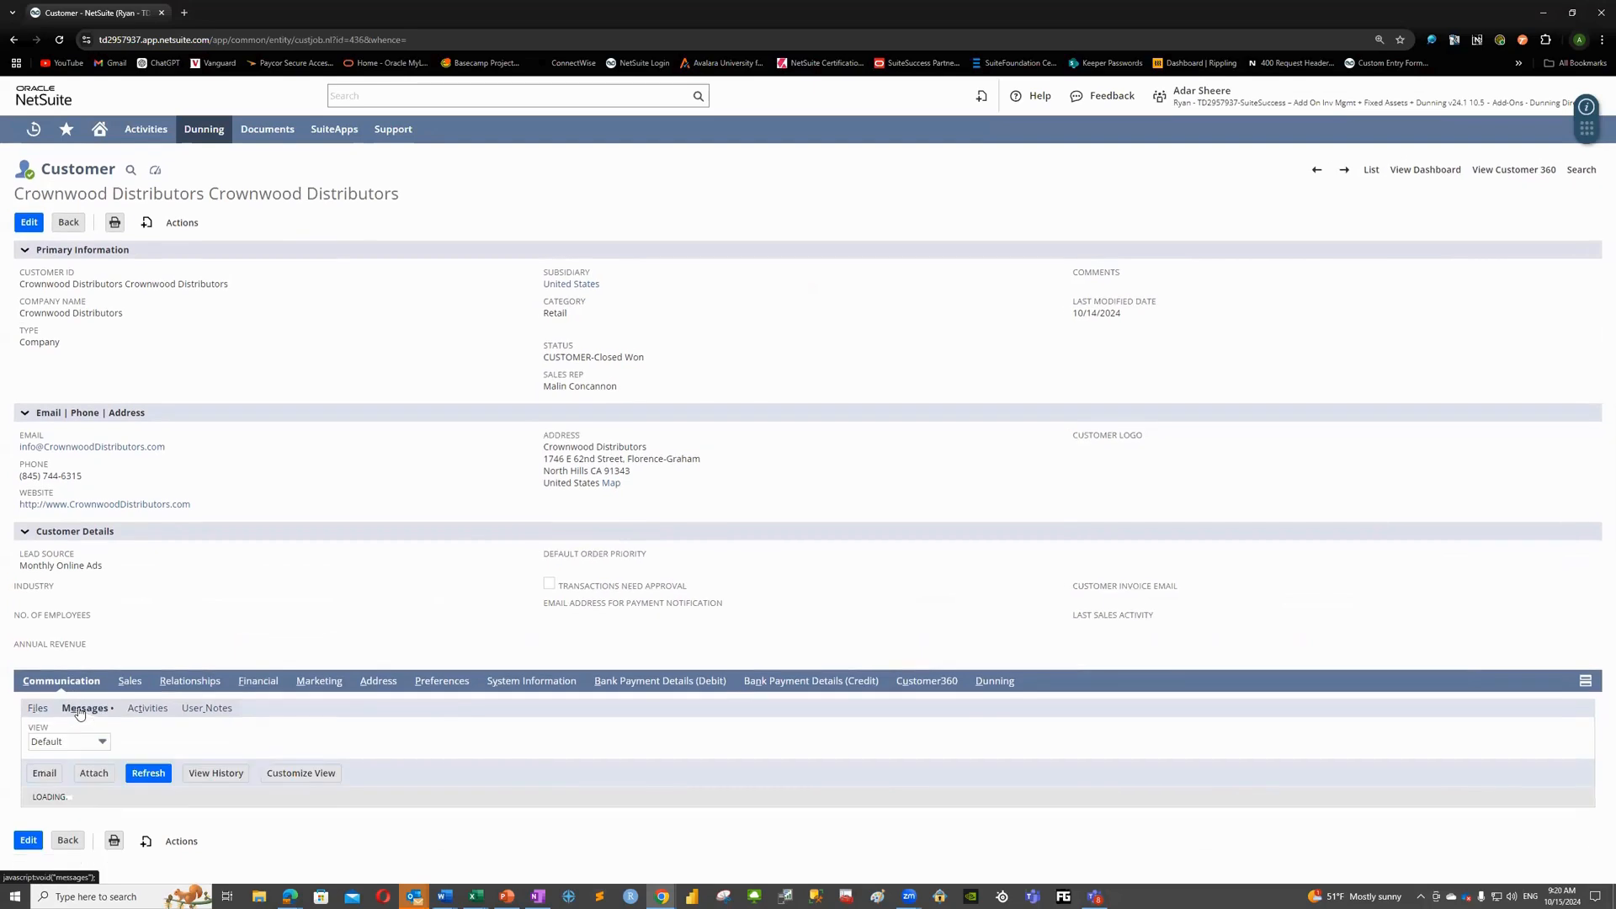
{"action": "scroll", "coordinate": [447, 552], "scroll_direction": "down", "scroll_amount": 1}
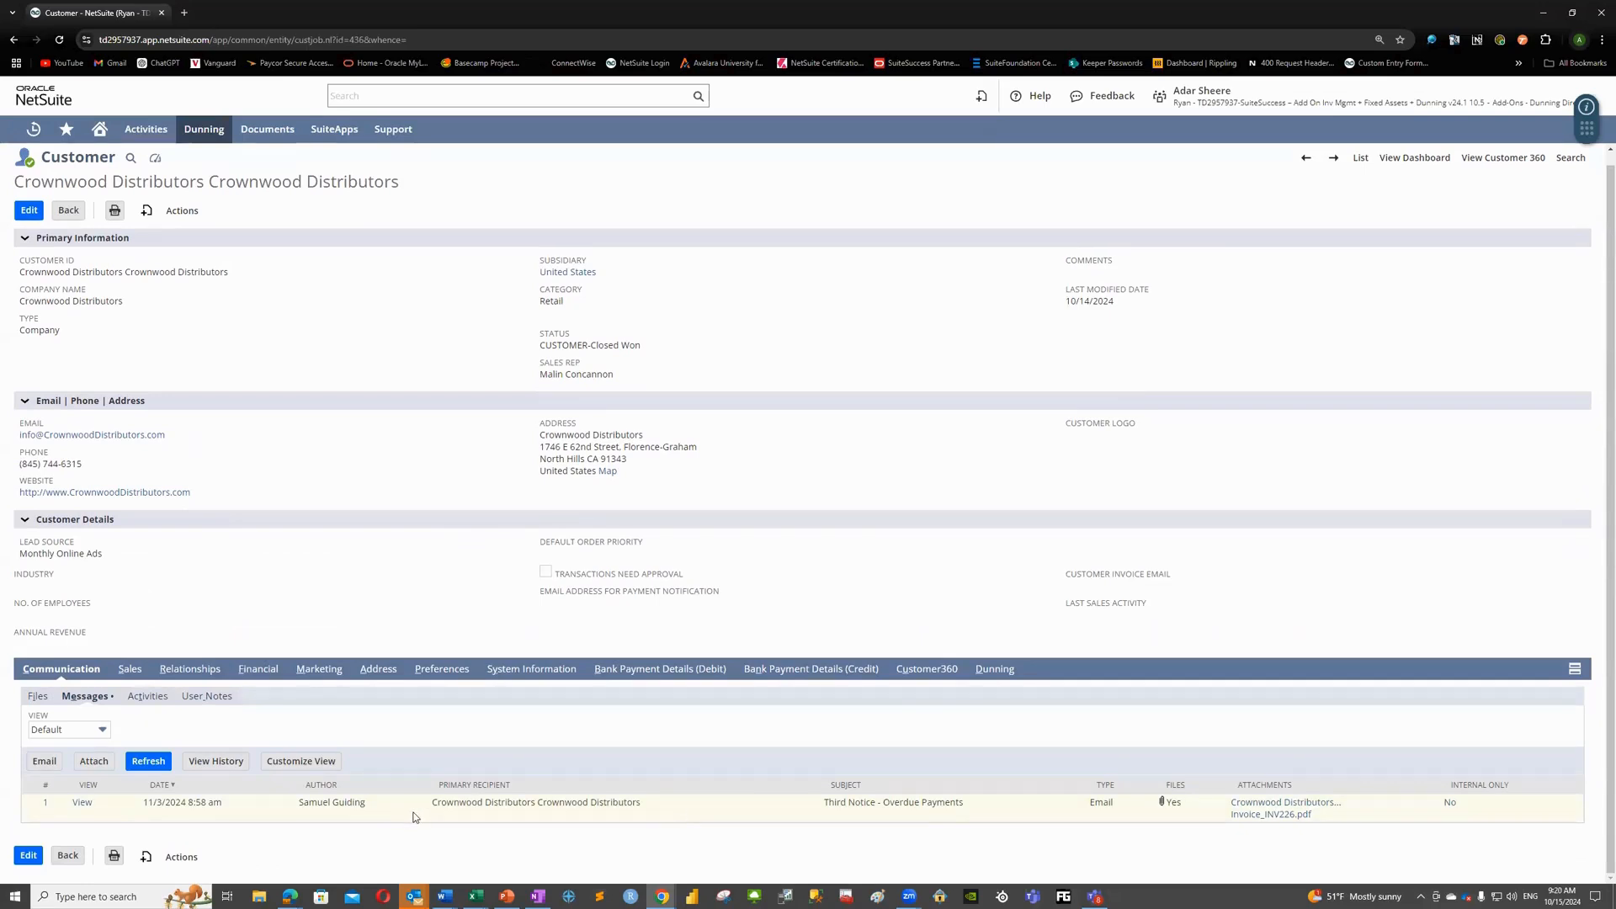
- Examine the author, primary recipient and subject of the dunning email logged for Crownwood Distributors
{"action": "left_click_drag", "start_coordinate": [300, 803], "coordinate": [683, 814]}
{"action": "left_click", "coordinate": [878, 829]}
{"action": "left_click_drag", "start_coordinate": [825, 803], "coordinate": [882, 807]}
{"action": "left_click", "coordinate": [1042, 820]}
- Return to the Home dashboard with the dunning reminders and saved searches
{"action": "mouse_move", "coordinate": [99, 130]}
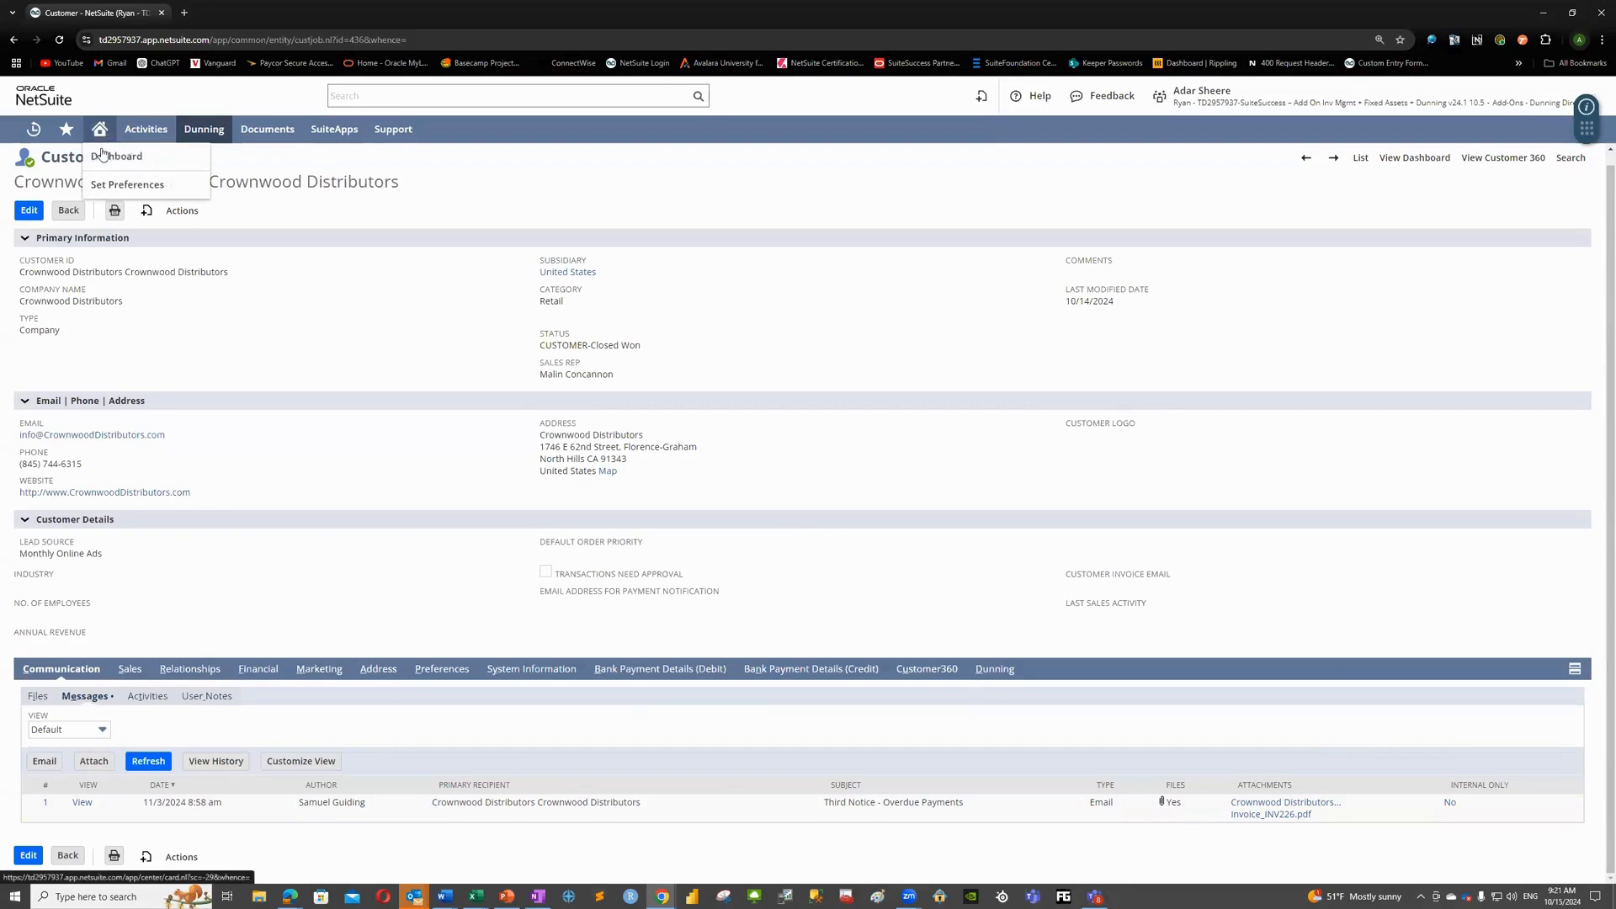
{"action": "left_click", "coordinate": [113, 157]}
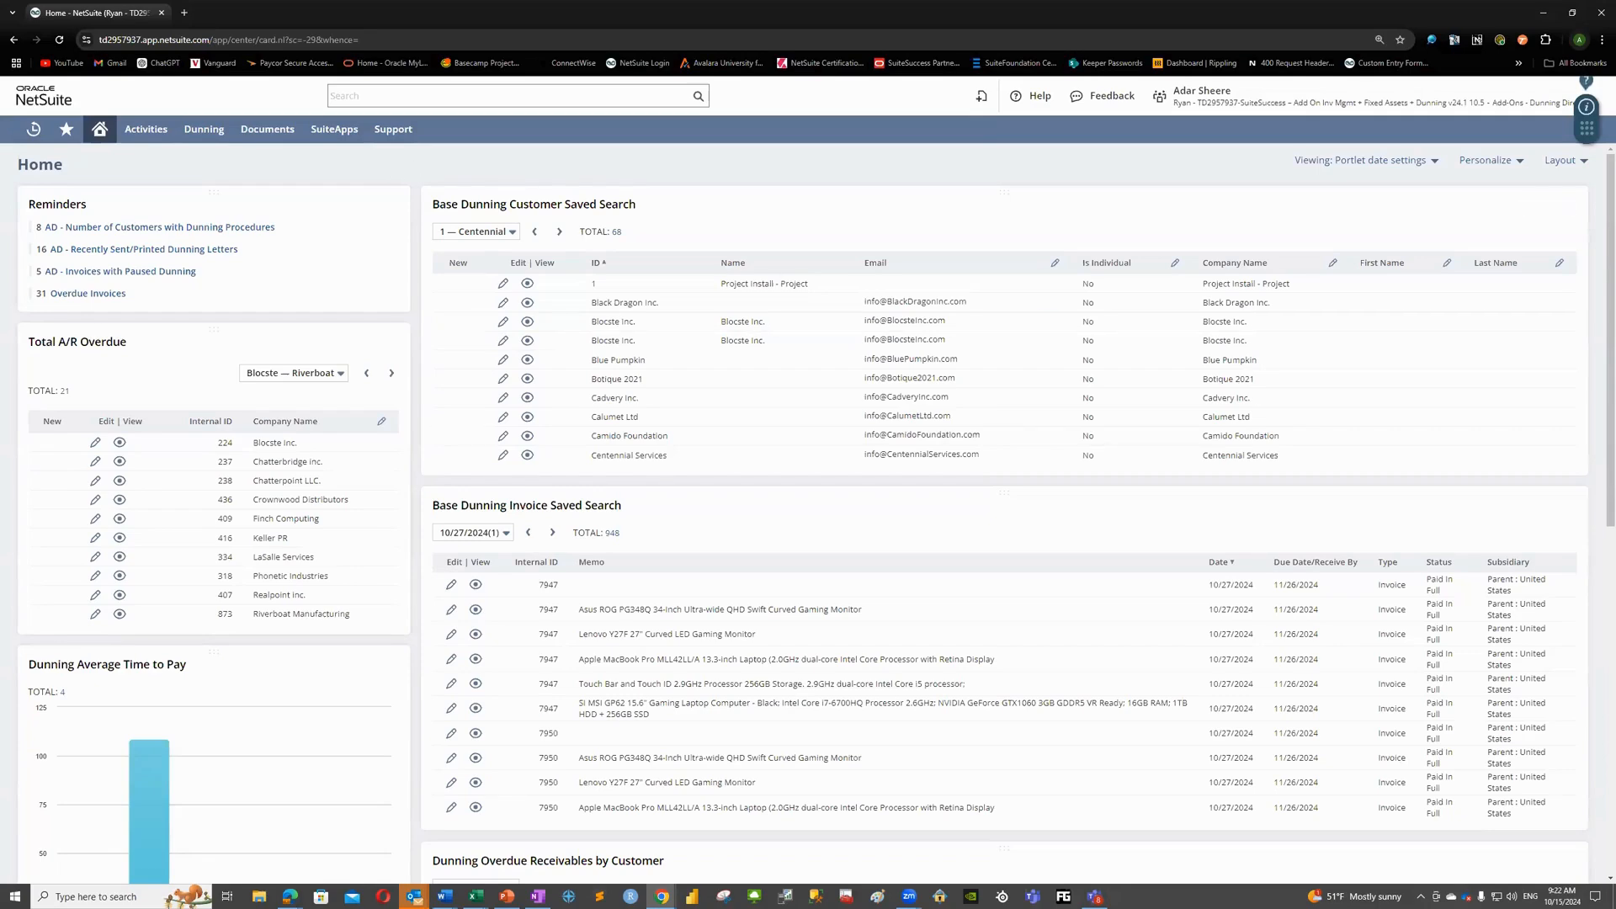
{"action": "key", "text": "alt+Tab"}
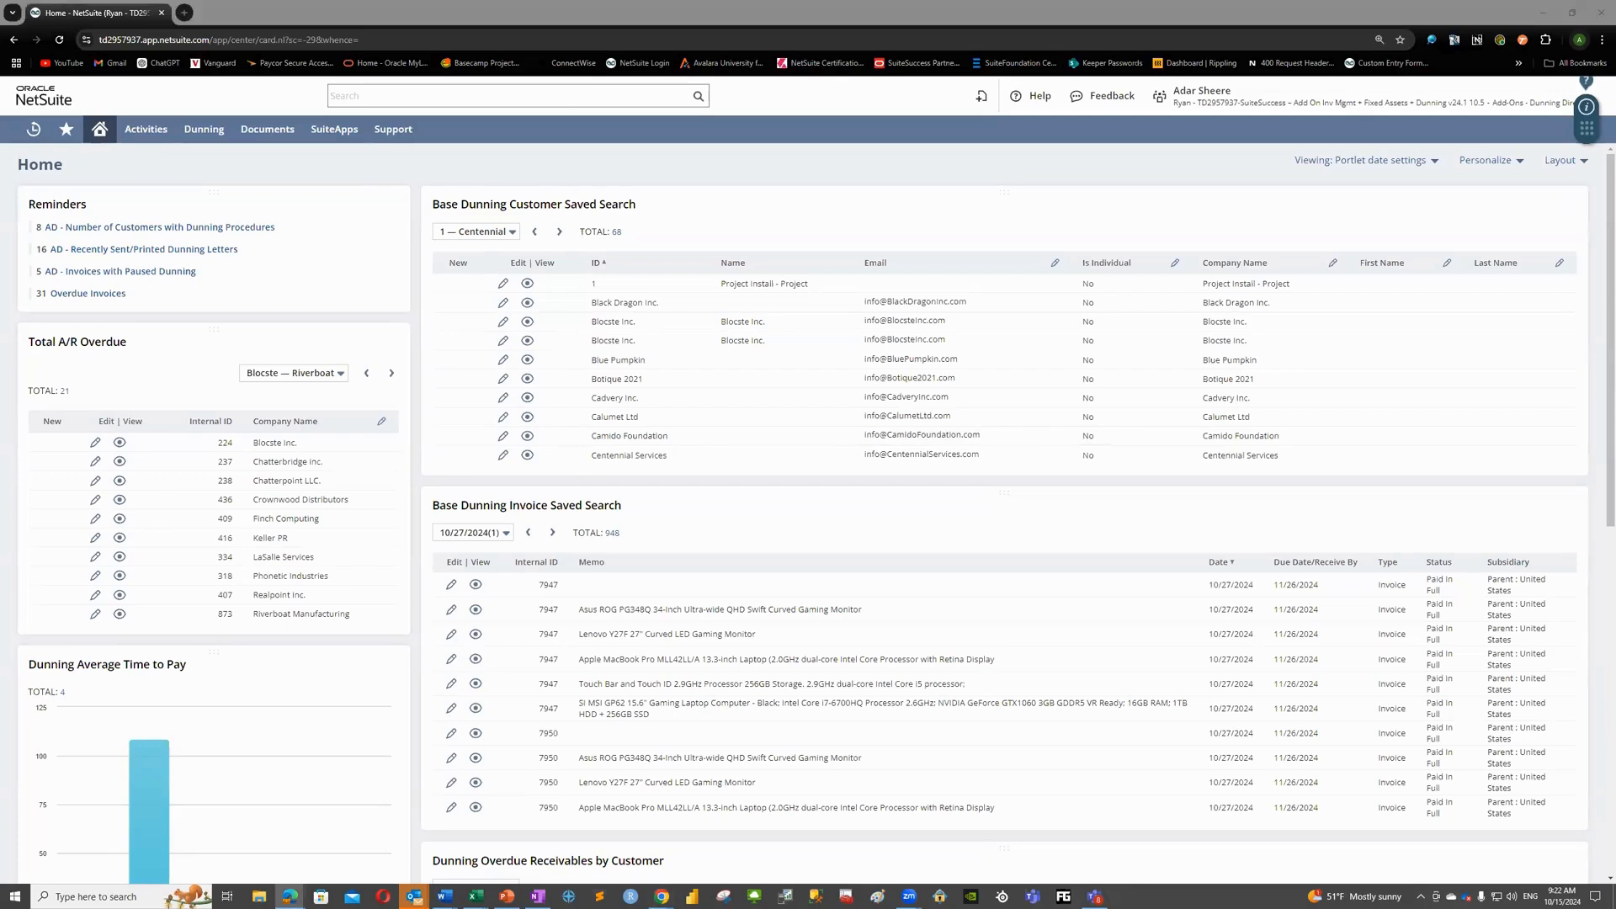